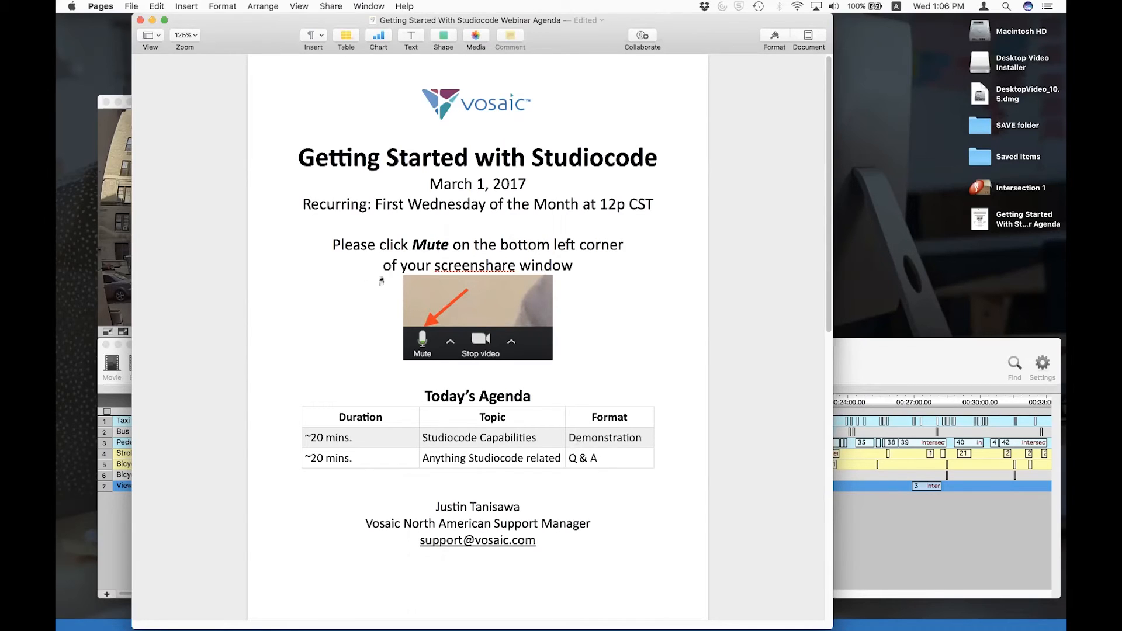
- Read through the webinar agenda down to the table of Studiocode terminology and concepts
scroll(433, 347, down, 10)
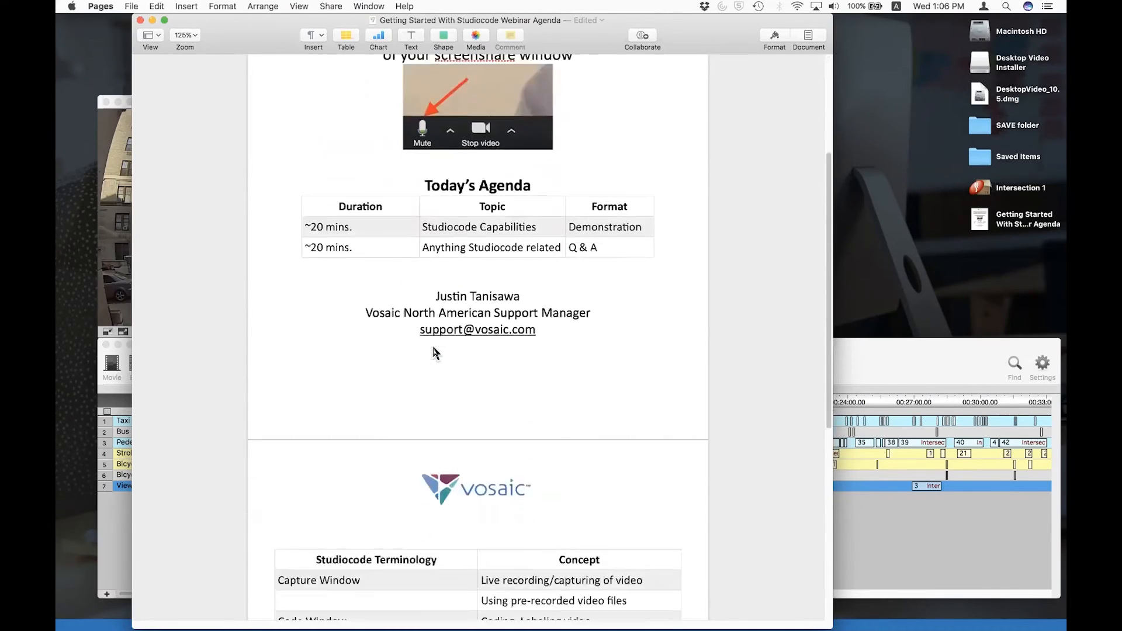
scroll(433, 351, down, 3)
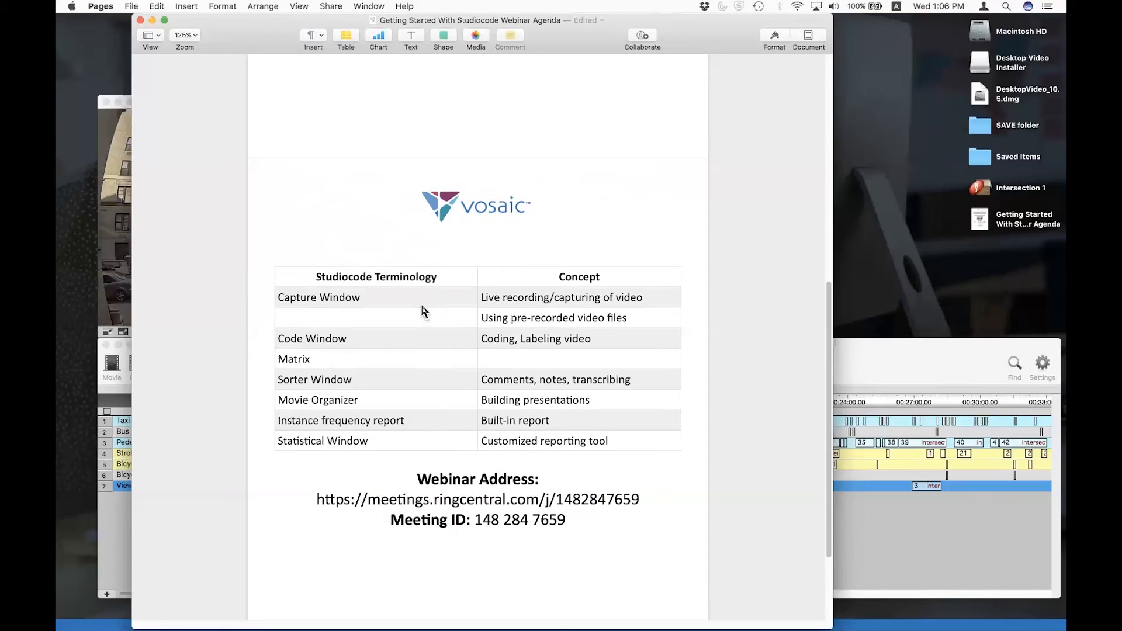
click(393, 331)
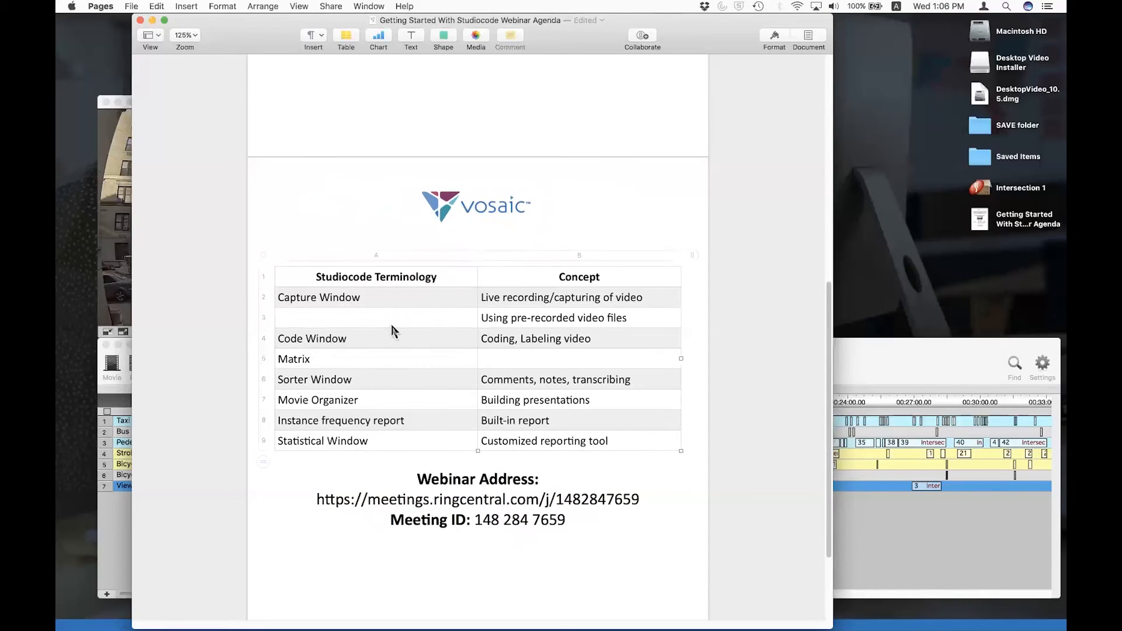
click(519, 323)
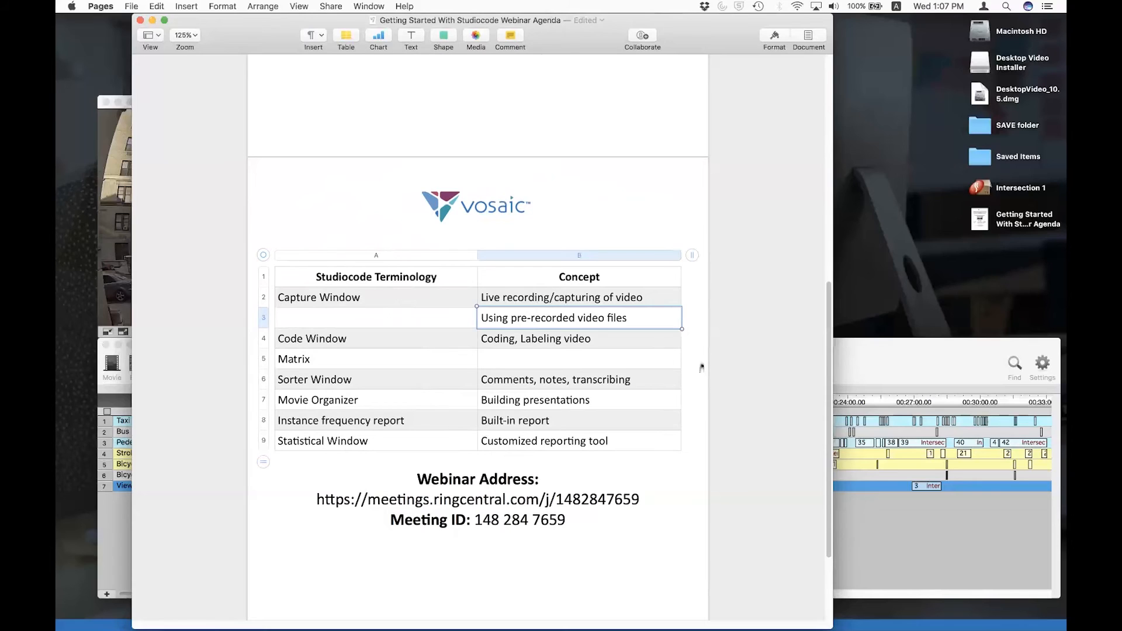
click(701, 367)
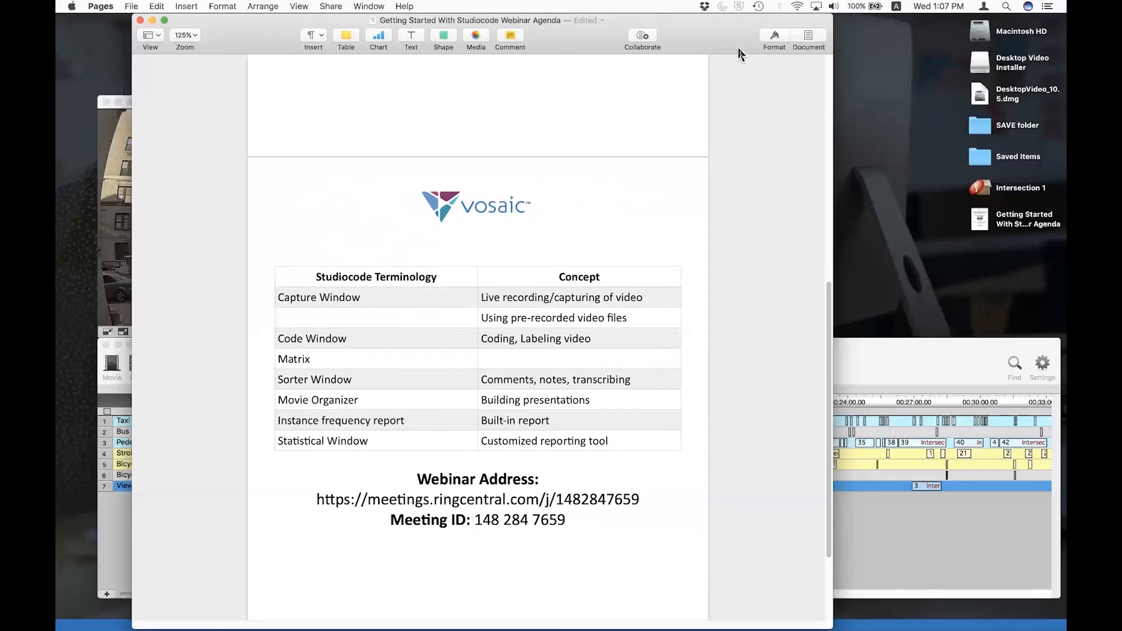
- Hide the agenda document and switch to Studiocode, activating the Intersection Traffic CW code window, the timeline and finally the Intersection 1 movie
key(super+h)
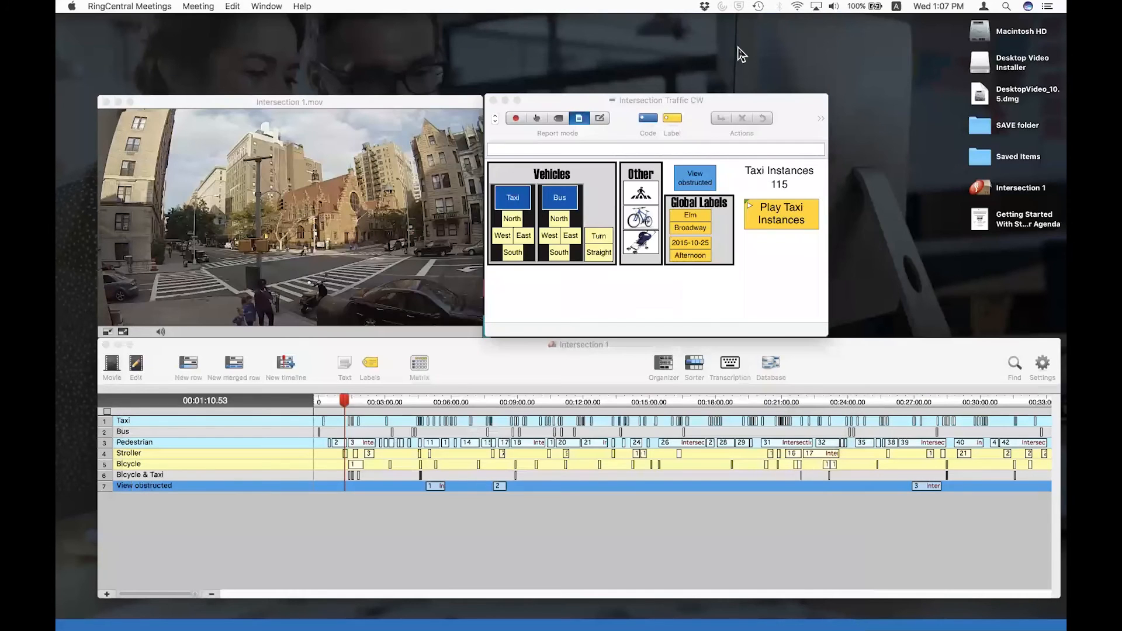
click(696, 115)
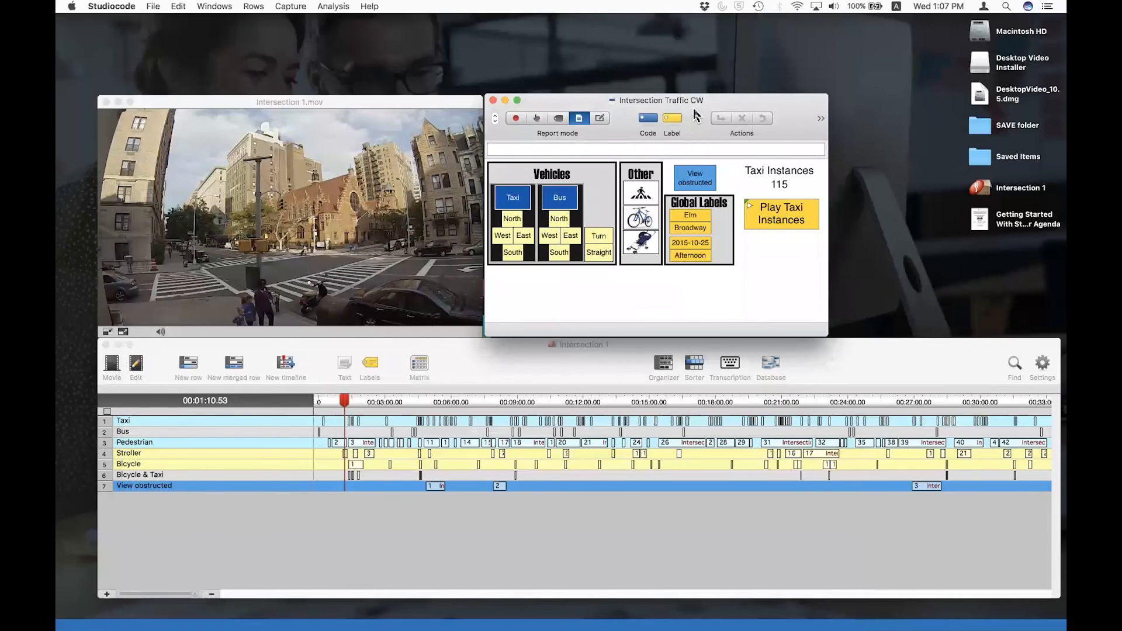
drag(696, 115, 698, 114)
click(503, 353)
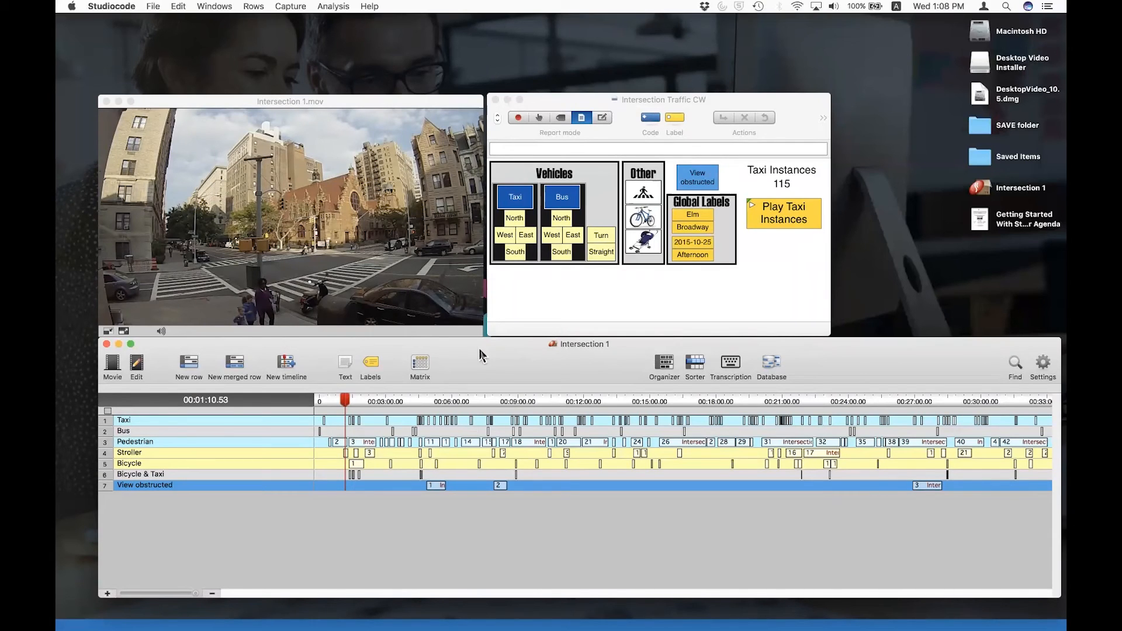
click(447, 315)
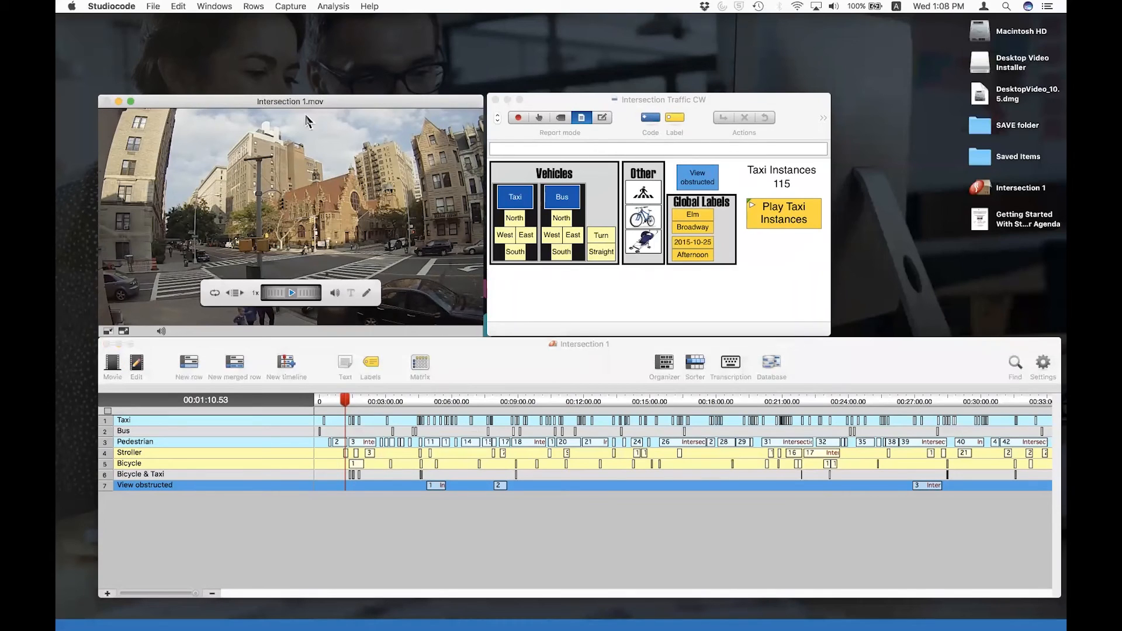
- Open the capture window, move it slightly aside to view the live camera preview, and close it
click(291, 7)
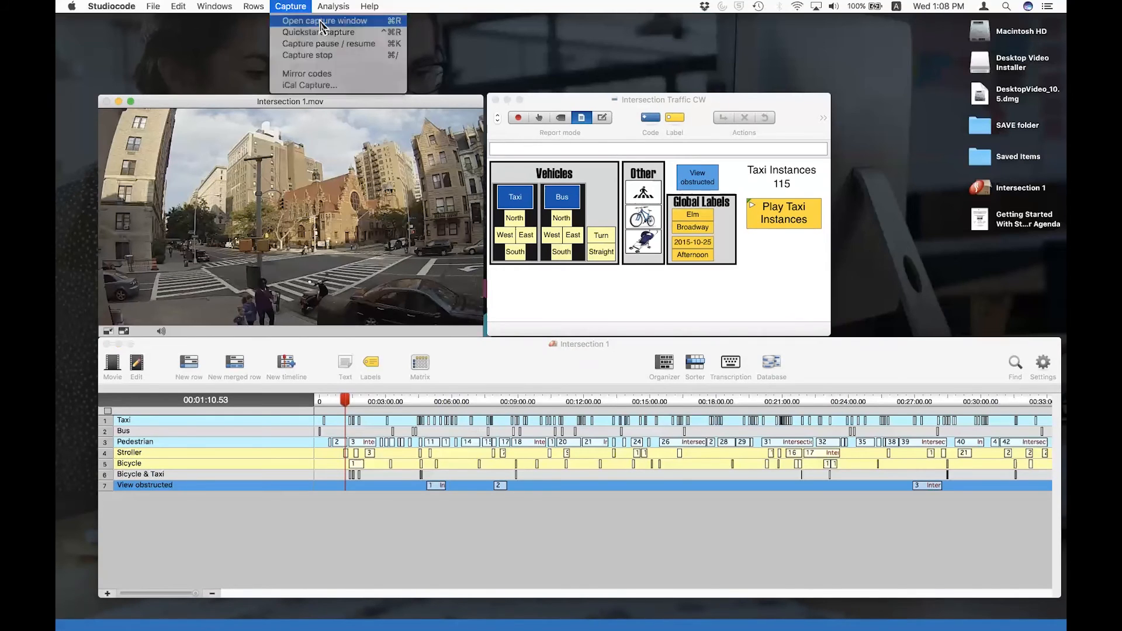
click(321, 21)
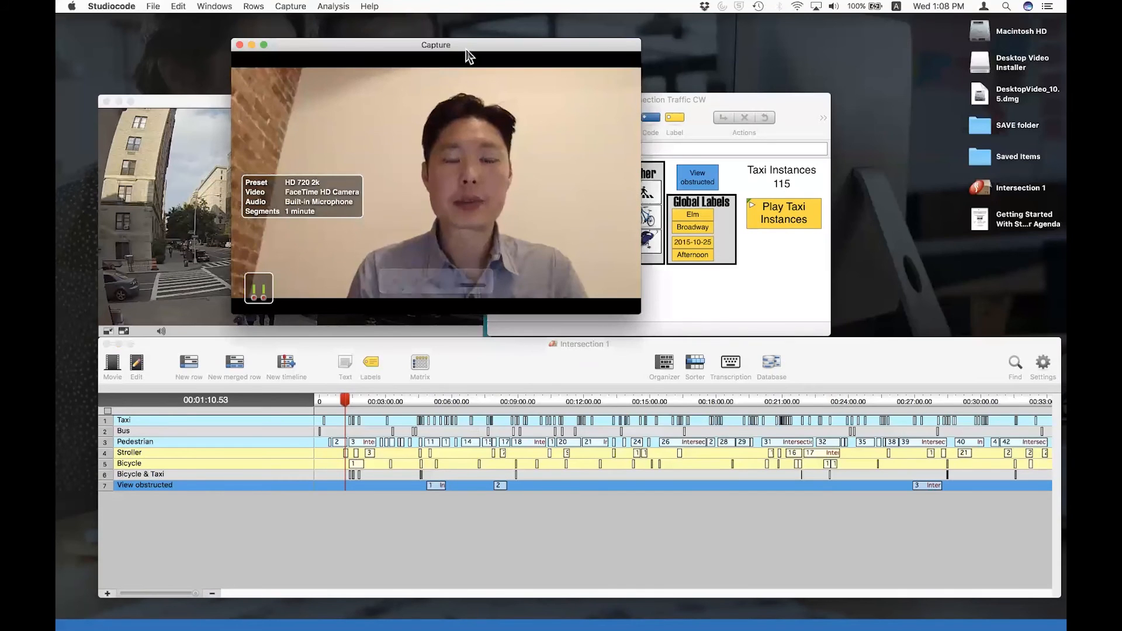
drag(466, 51, 494, 52)
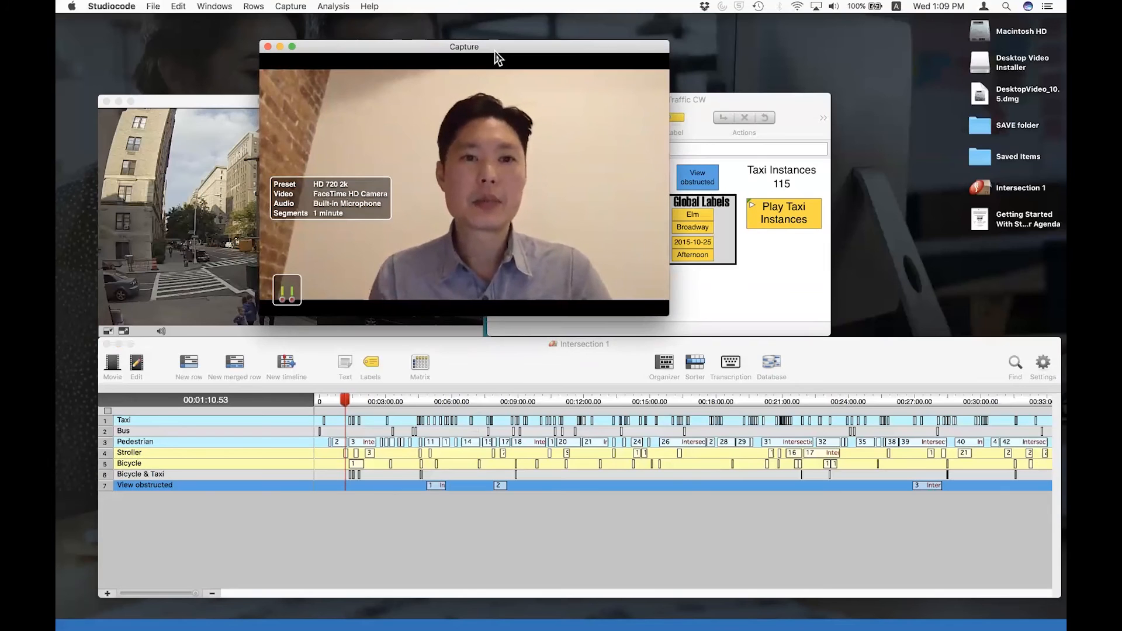
mouse_move(495, 52)
mouse_down()
mouse_move(508, 53)
mouse_move(473, 55)
mouse_up()
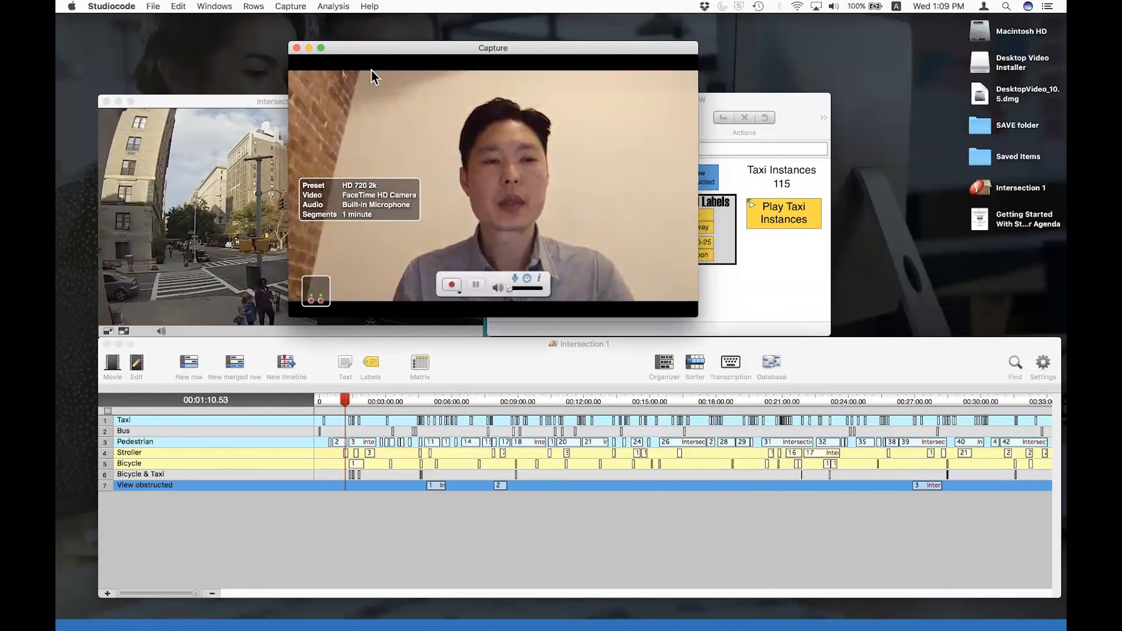
click(297, 49)
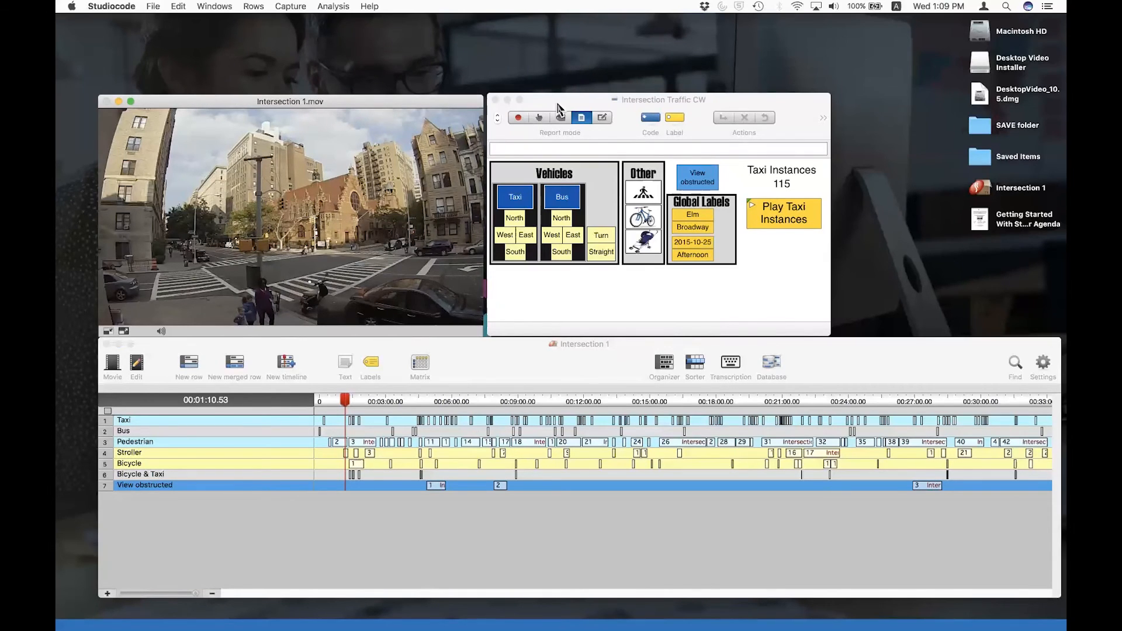
click(521, 363)
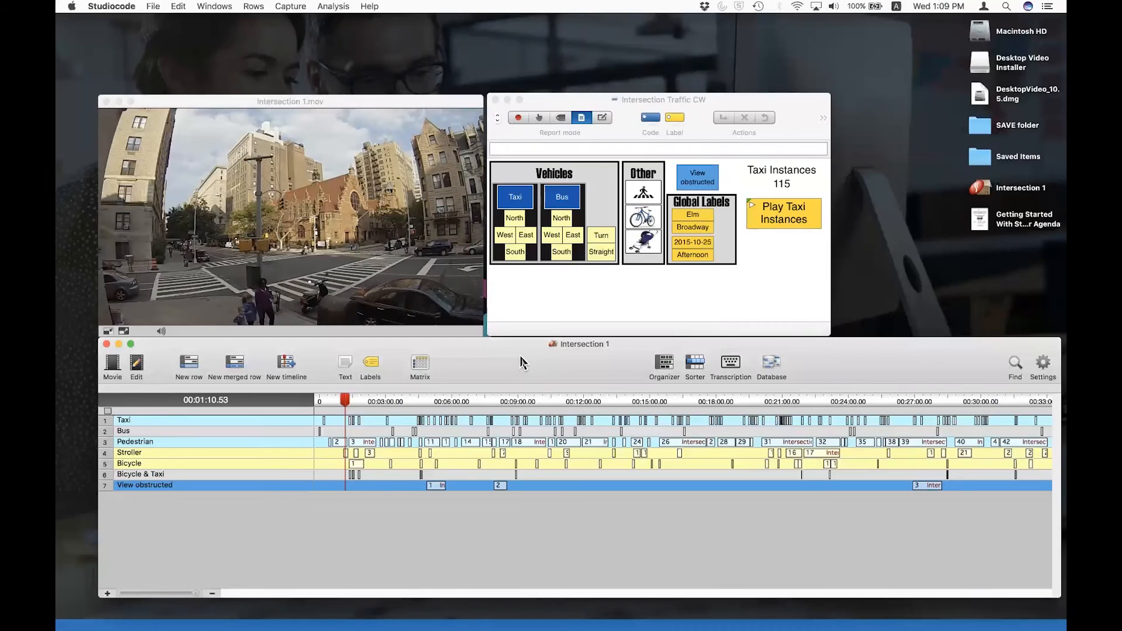
drag(521, 362, 521, 364)
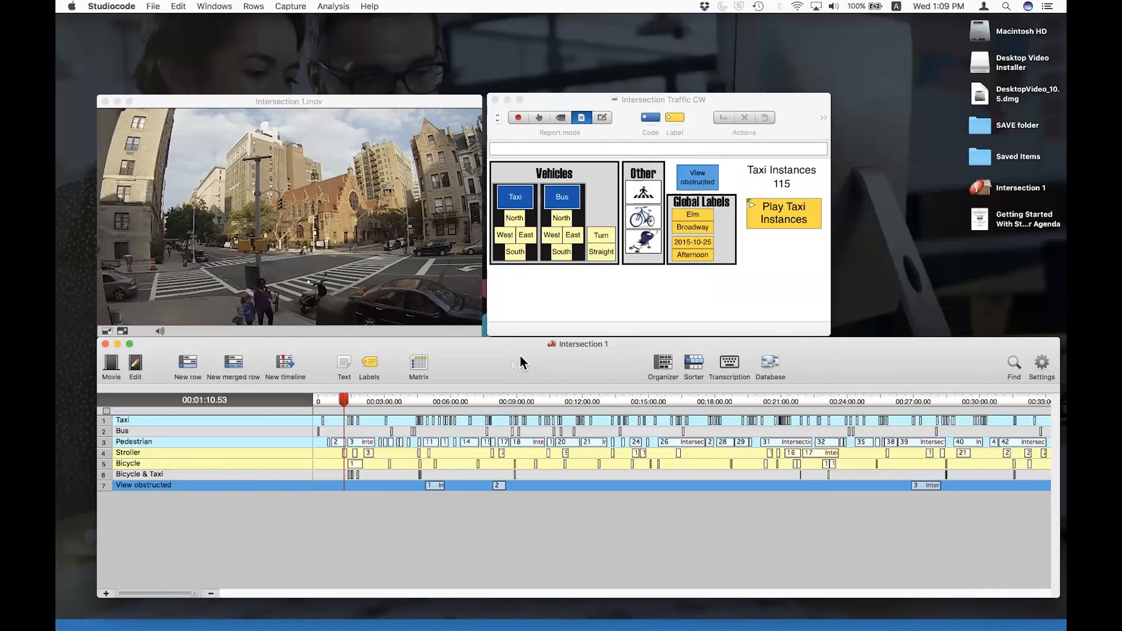
mouse_move(521, 363)
mouse_down()
mouse_move(508, 370)
mouse_move(517, 366)
mouse_up()
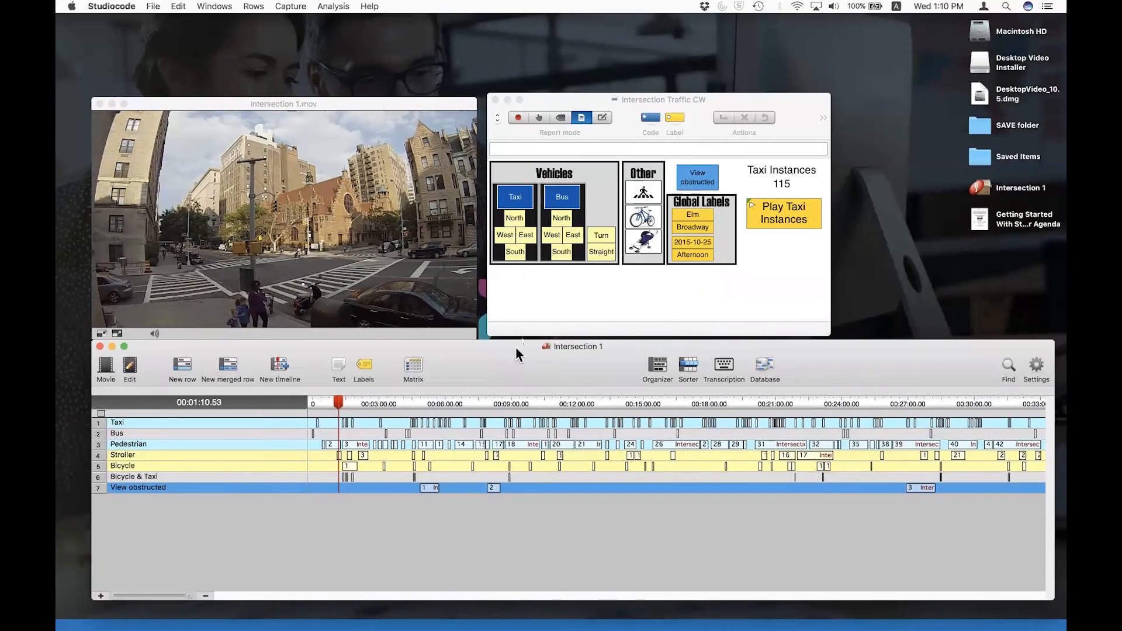
- Put the Intersection Traffic CW code window in code mode and code a Taxi instance at 00:00:40.14 in the movie
drag(627, 115, 624, 114)
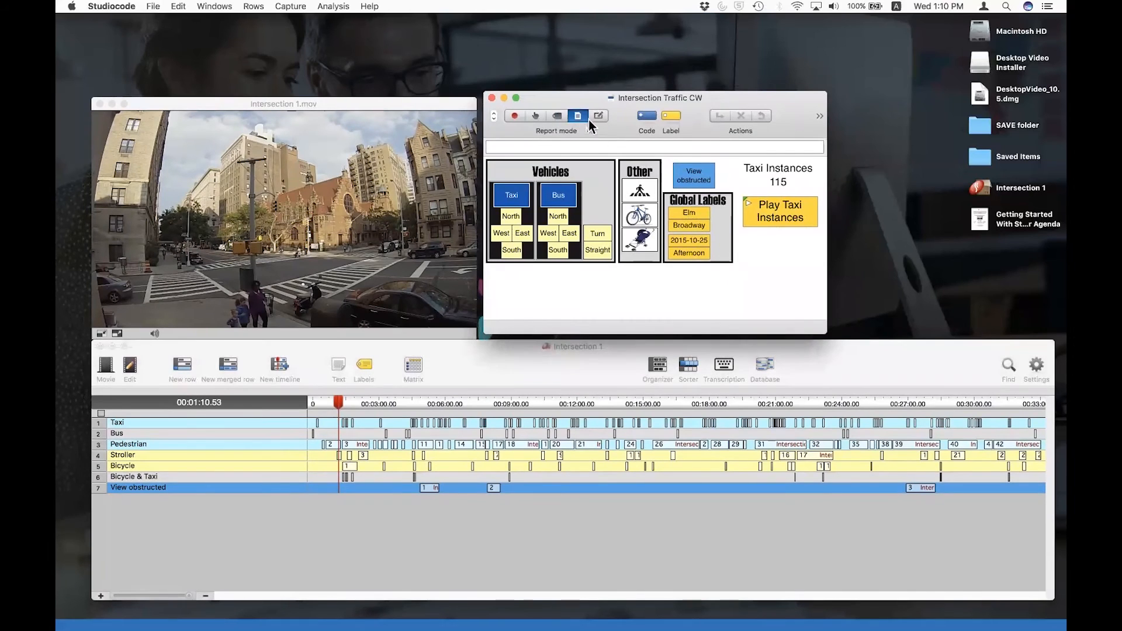
click(597, 117)
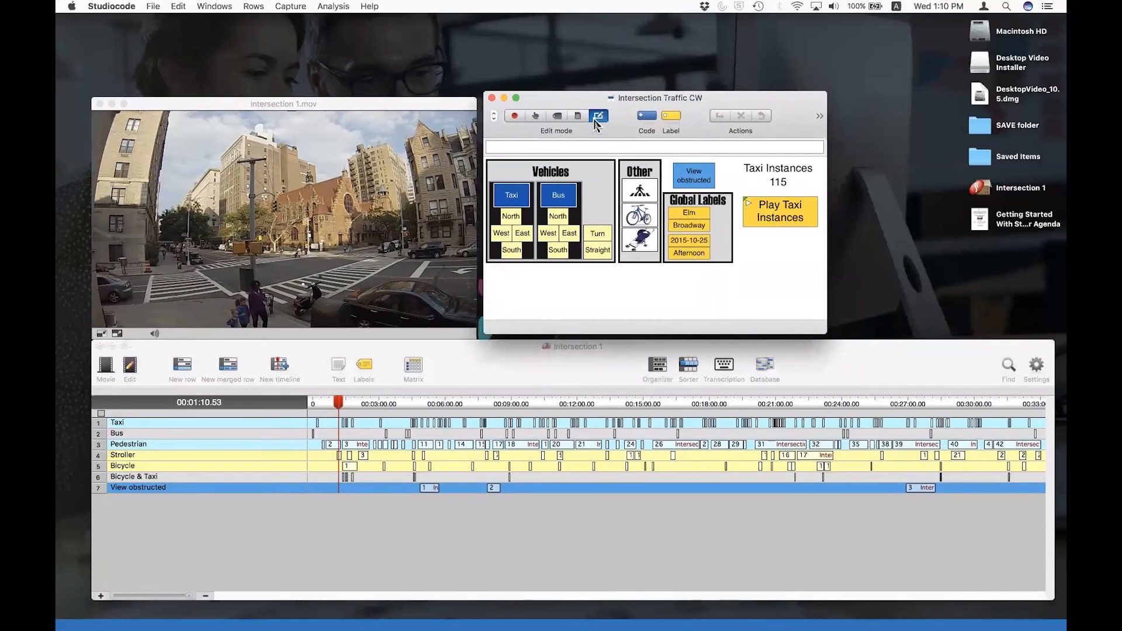
click(537, 117)
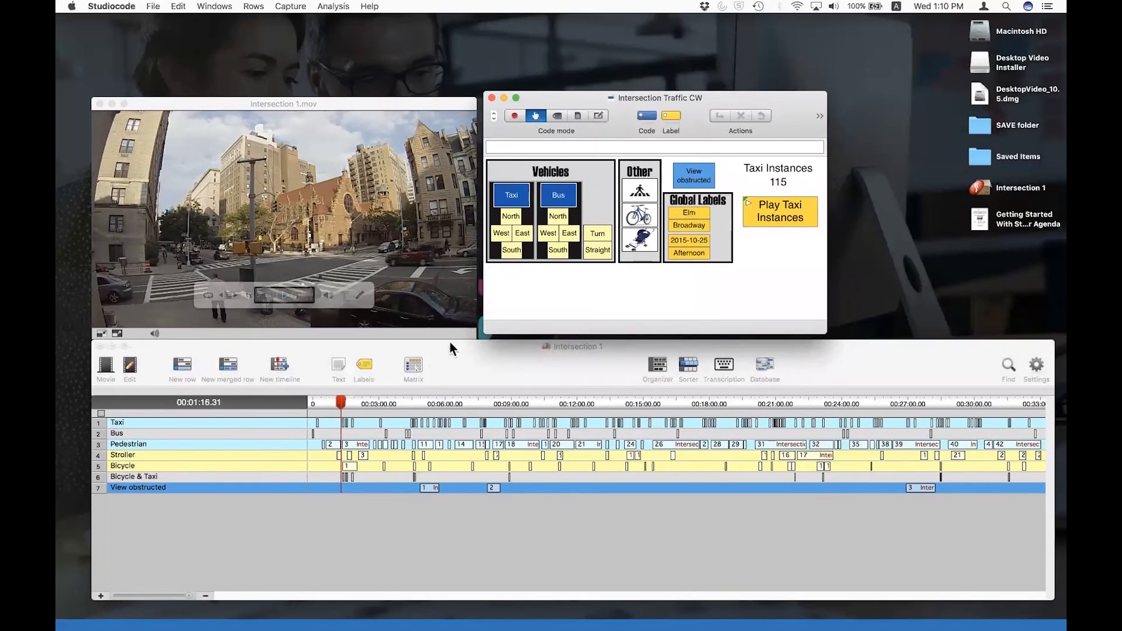
drag(340, 402, 327, 404)
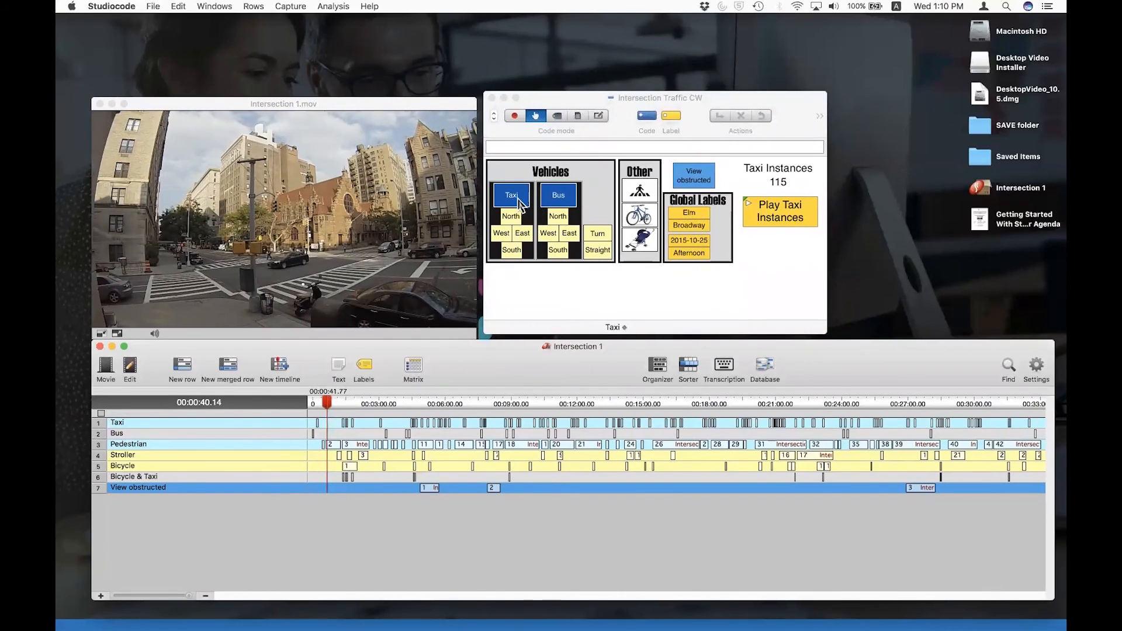
click(507, 199)
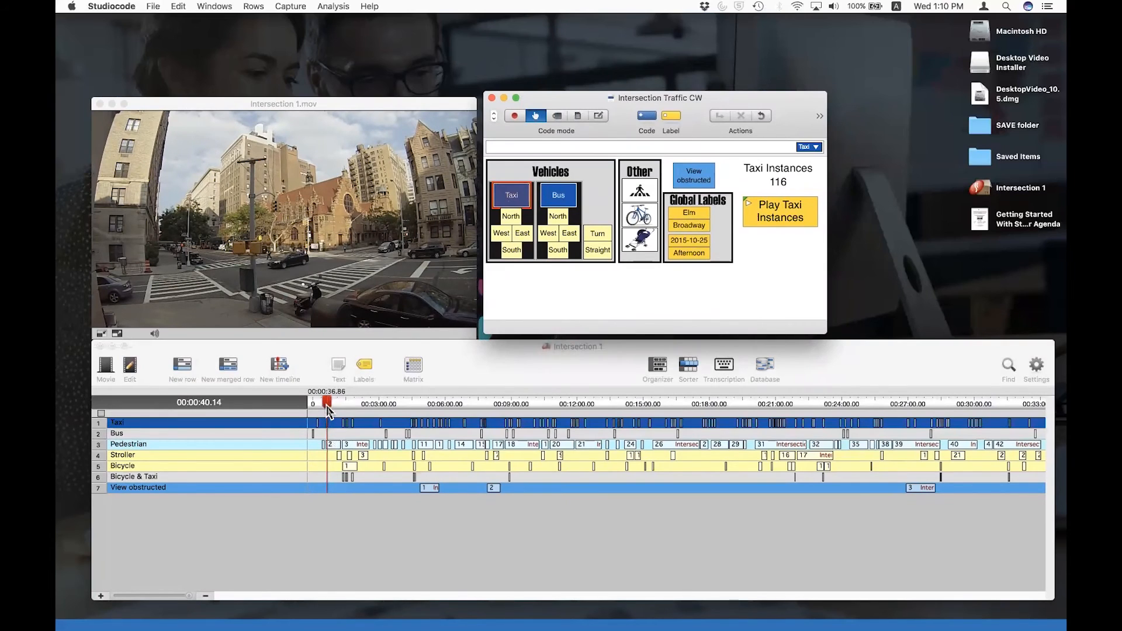
- Review the newly coded Taxi instance on the timeline by moving the playhead around it and viewing its clip
click(327, 411)
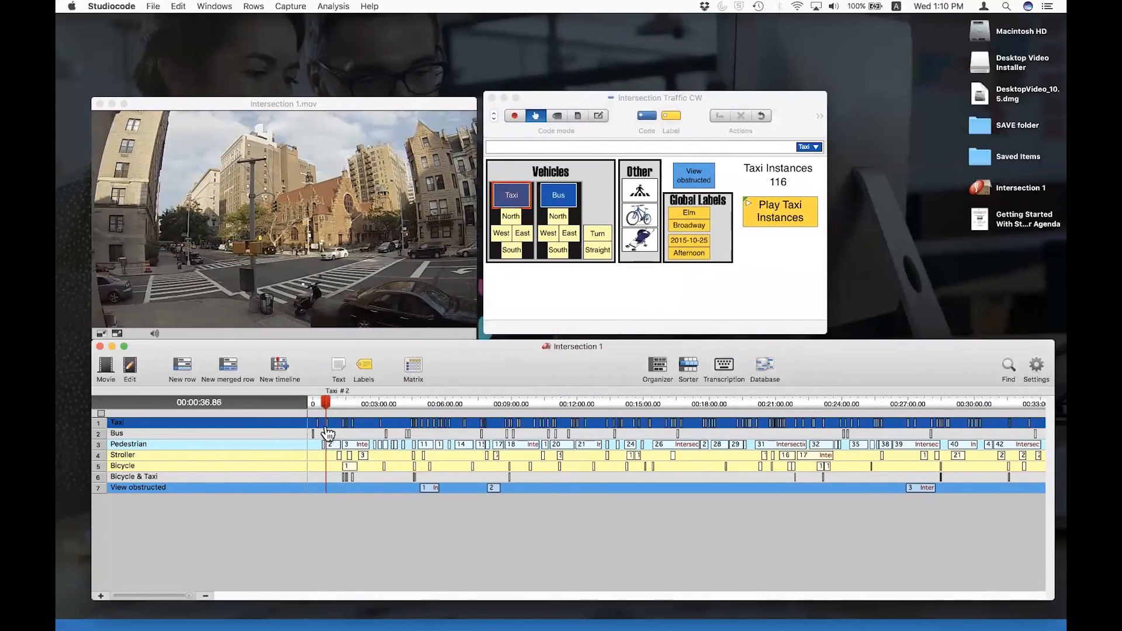
click(328, 424)
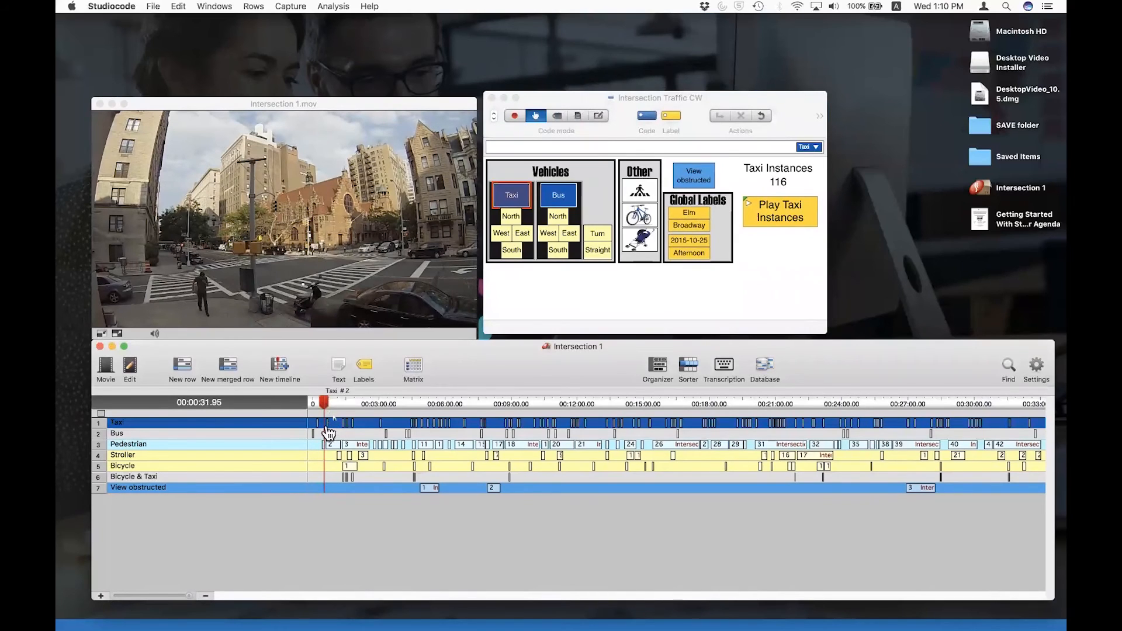
click(326, 405)
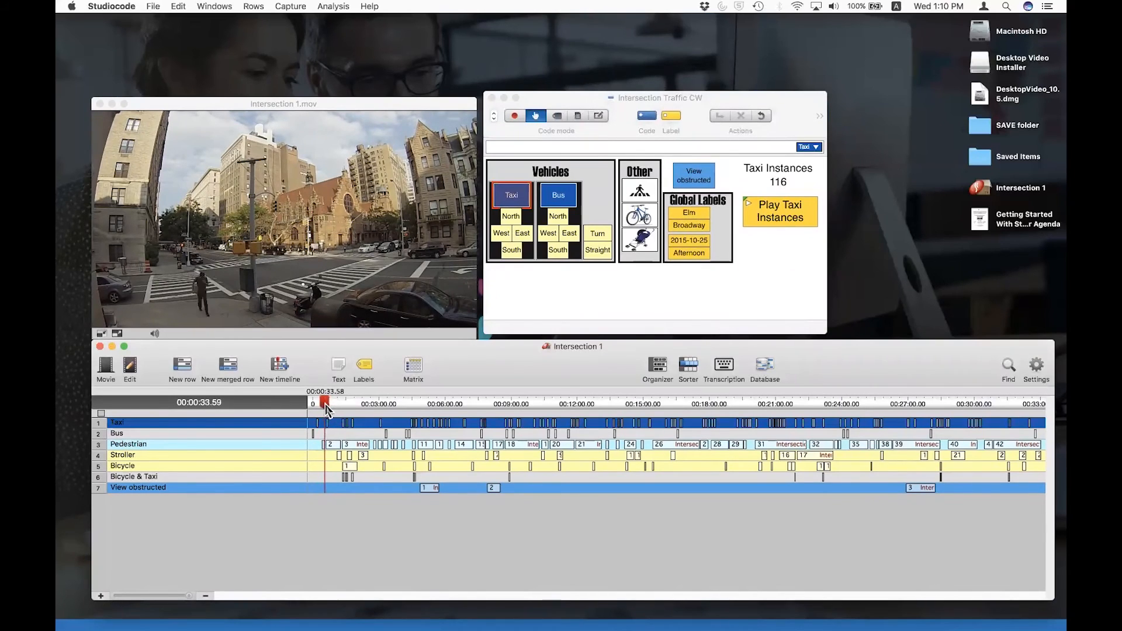
- Switch the code window to edit mode, inspect the behaviour settings of the Pedestrian button, and close the inspector
click(523, 293)
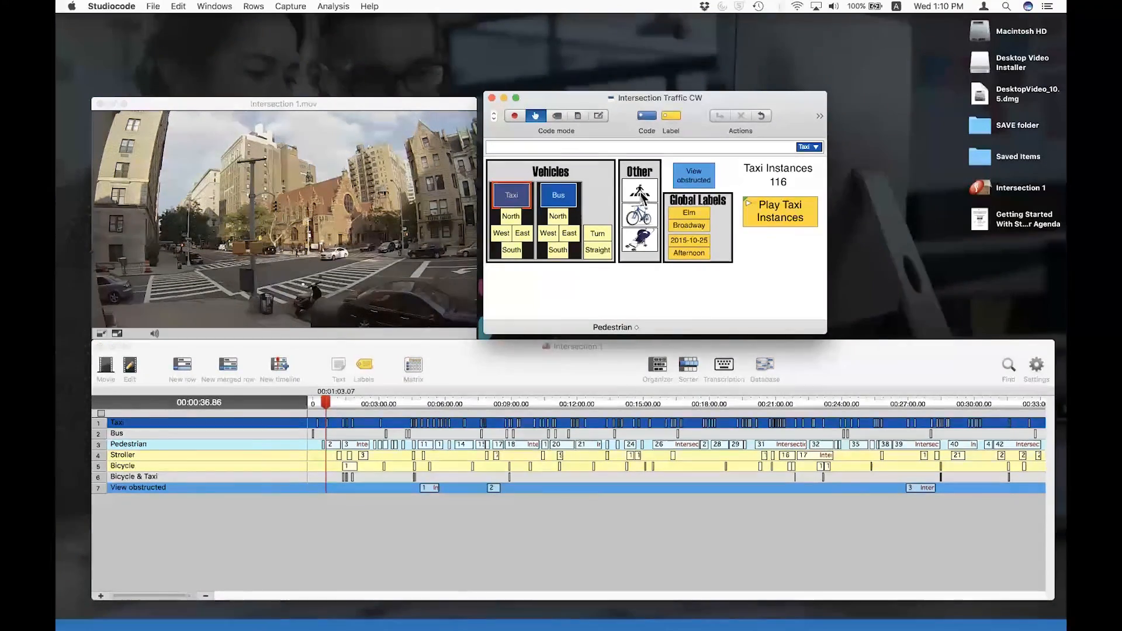
click(598, 116)
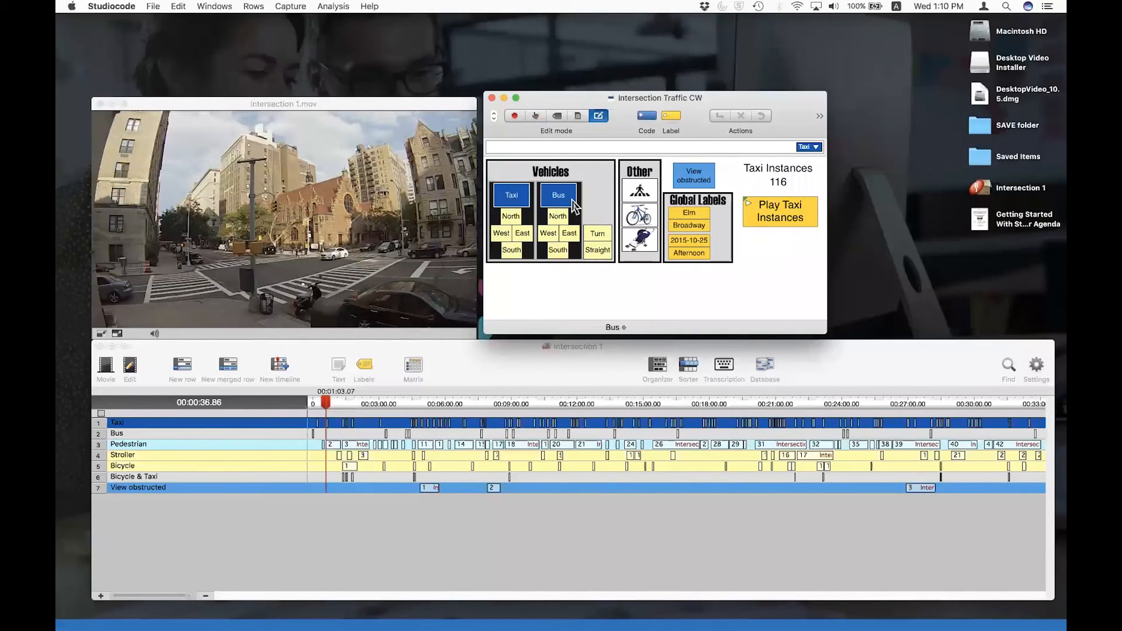
double_click(640, 191)
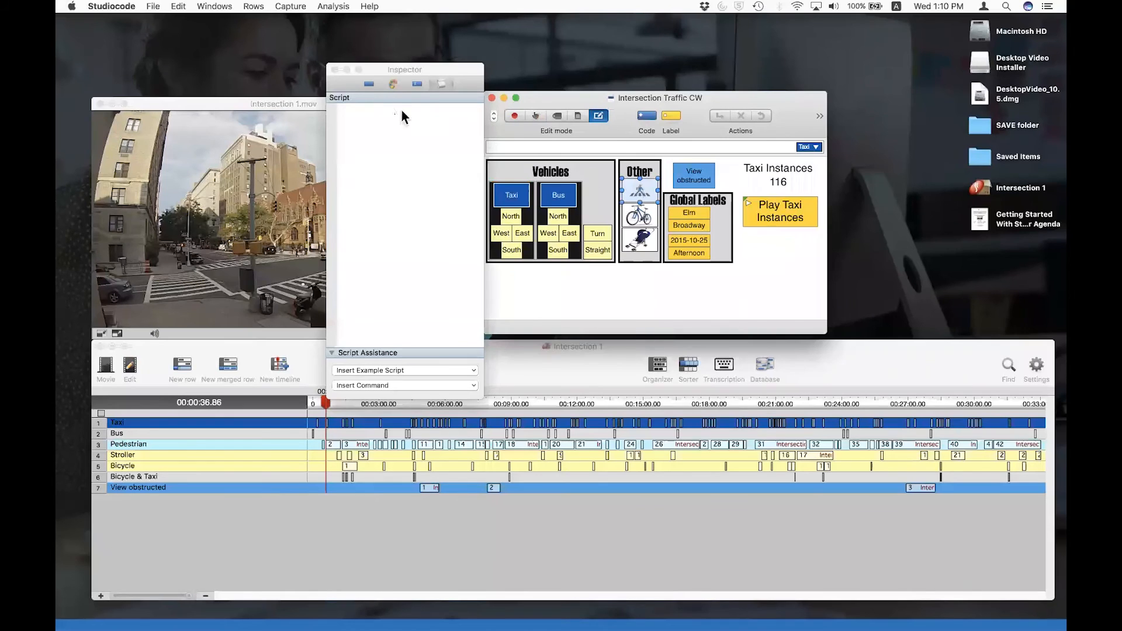
click(369, 86)
drag(374, 76, 738, 104)
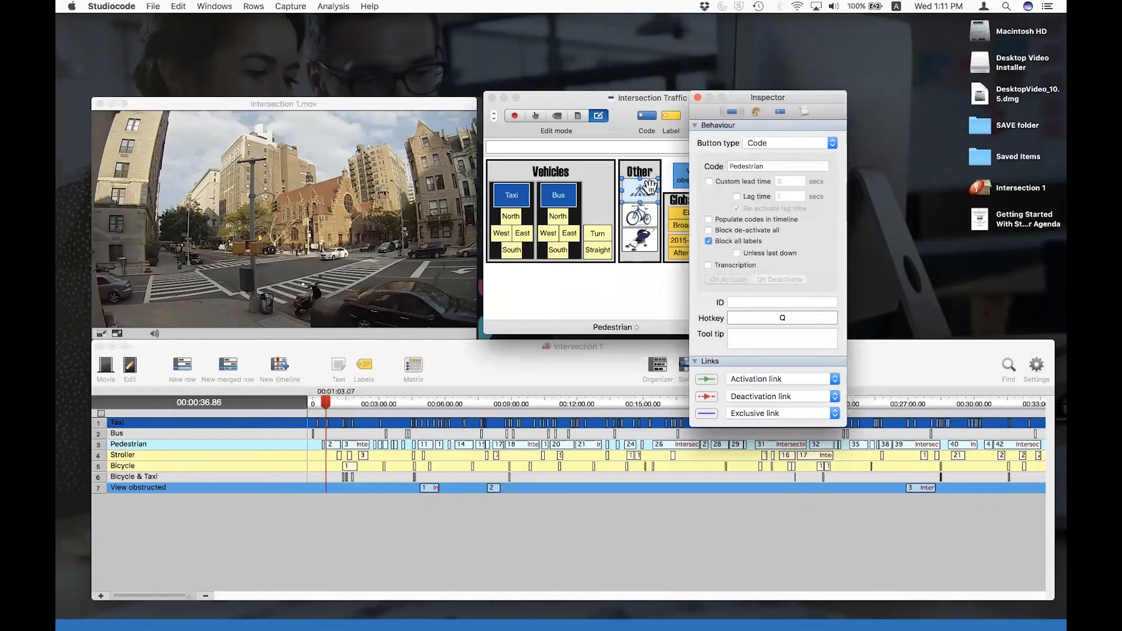
click(698, 98)
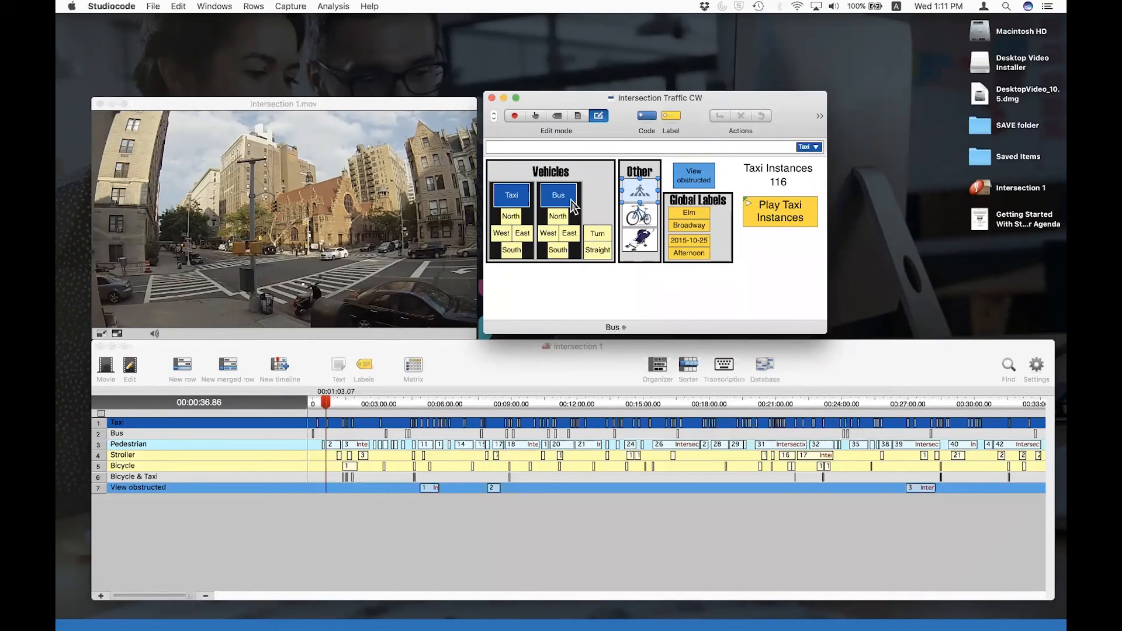
- Examine the labels on the Stroller and Pedestrian timeline instances and the Afternoon button among the Global Labels
click(367, 452)
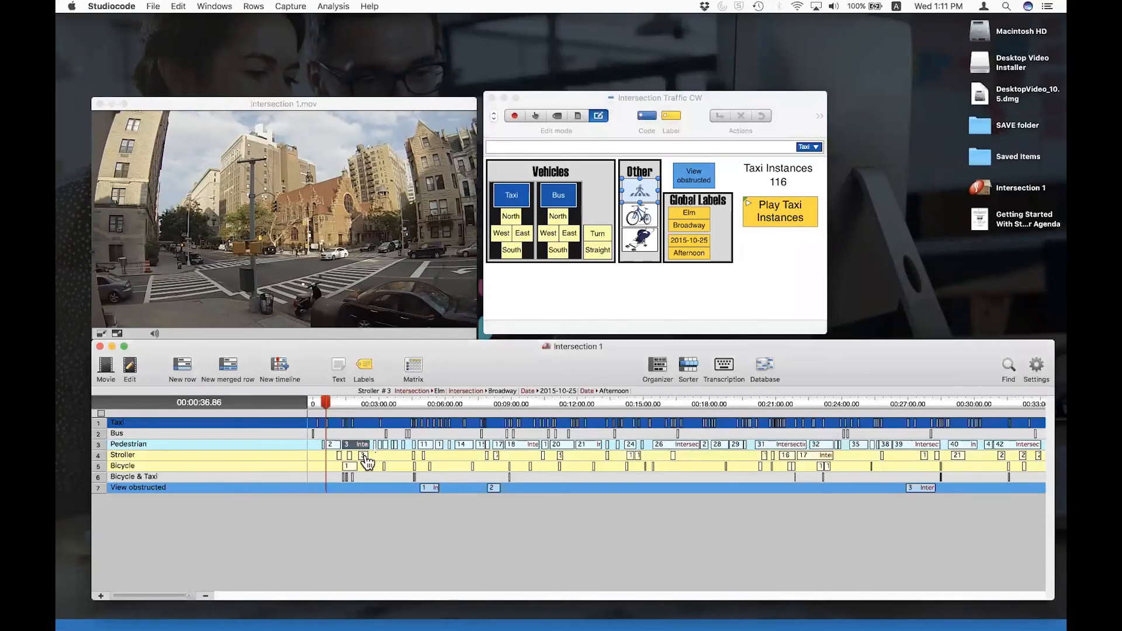
click(561, 310)
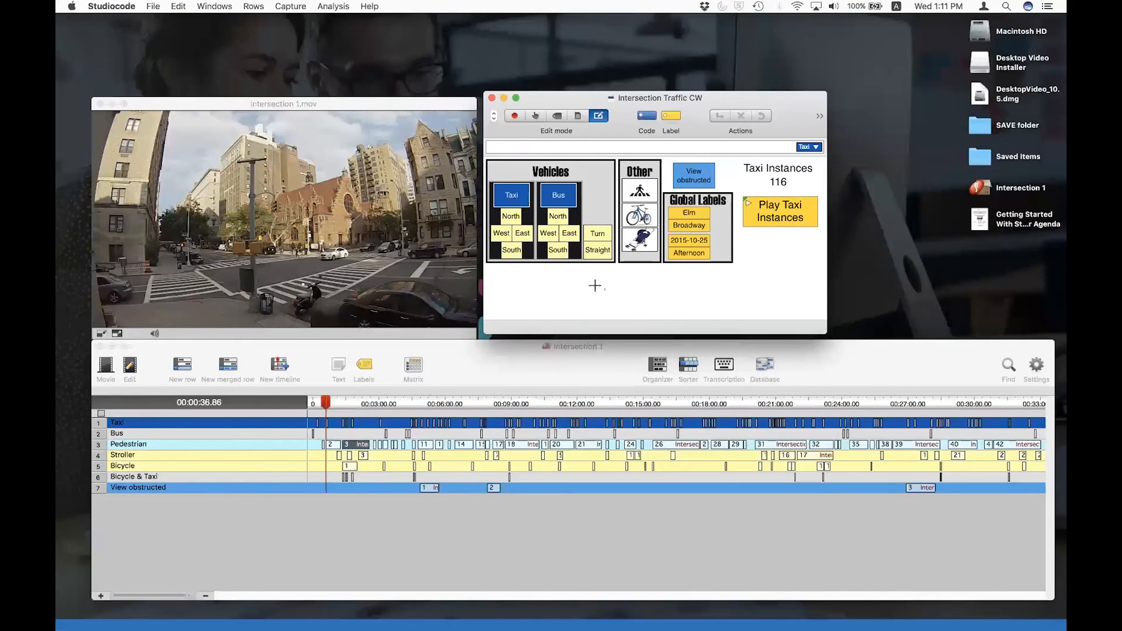
click(685, 254)
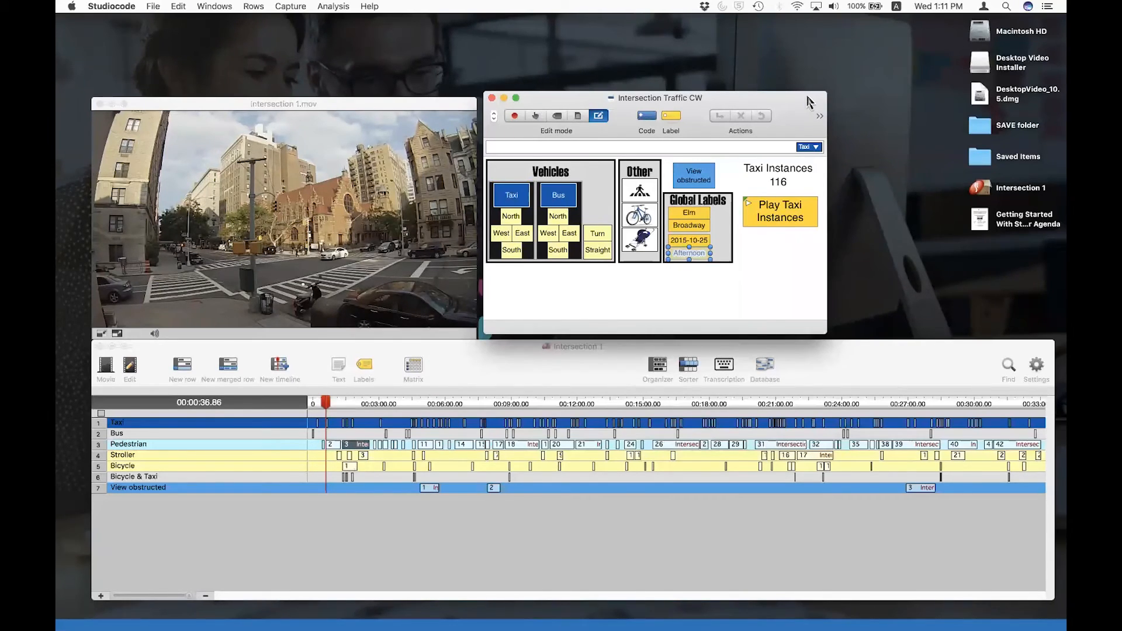
click(462, 387)
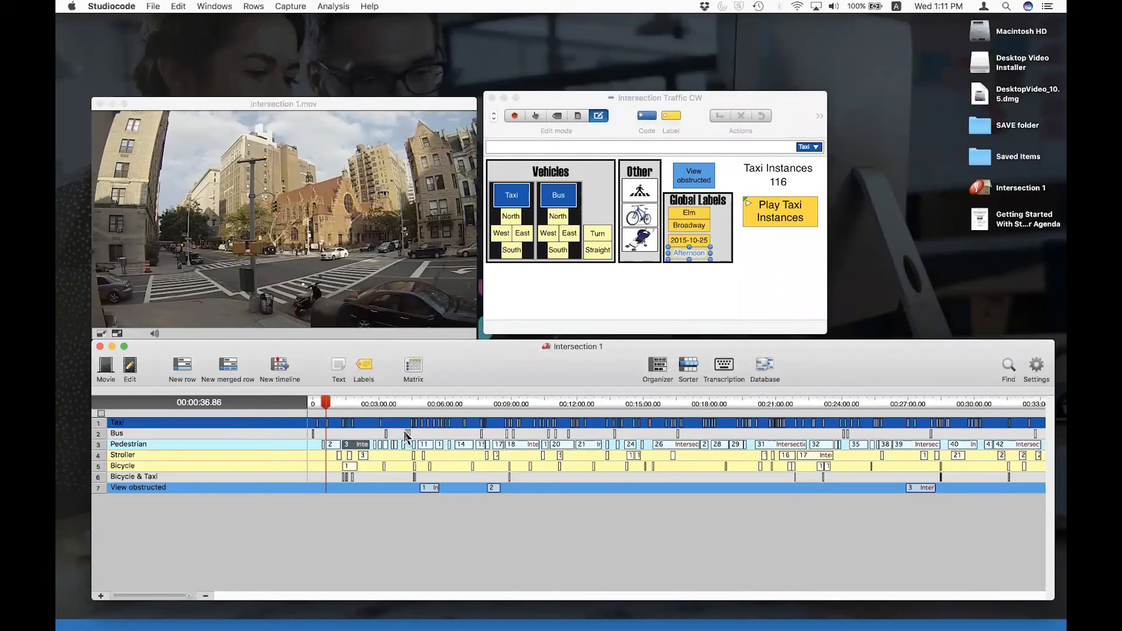
mouse_move(408, 439)
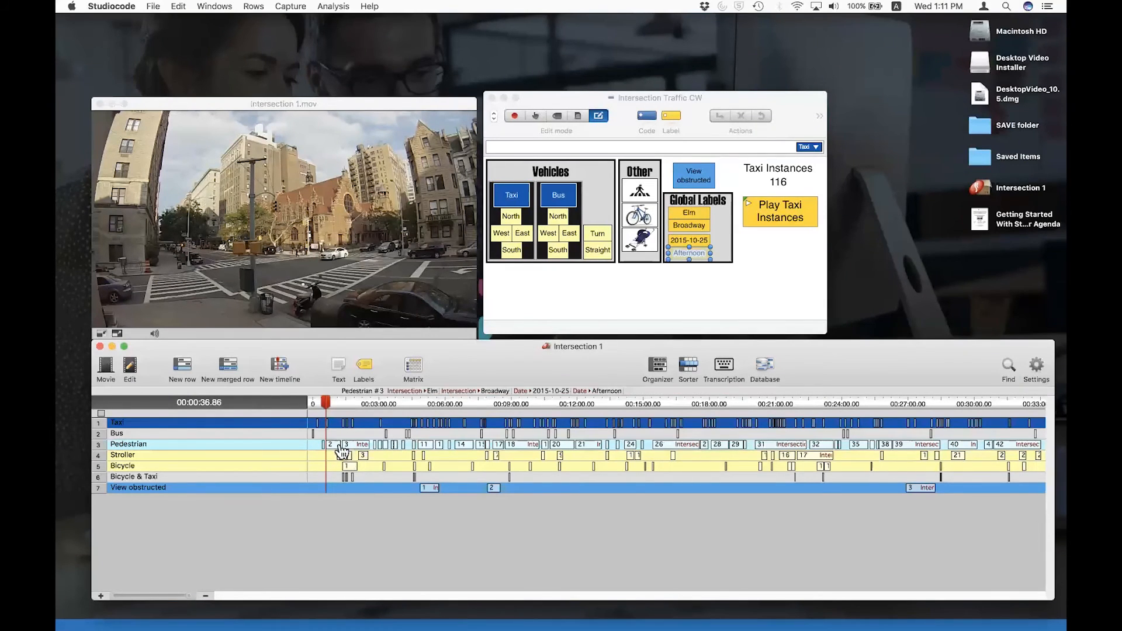
- Open a matrix for the Intersection 1 timeline and move it clear of the screen's edge
mouse_move(325, 450)
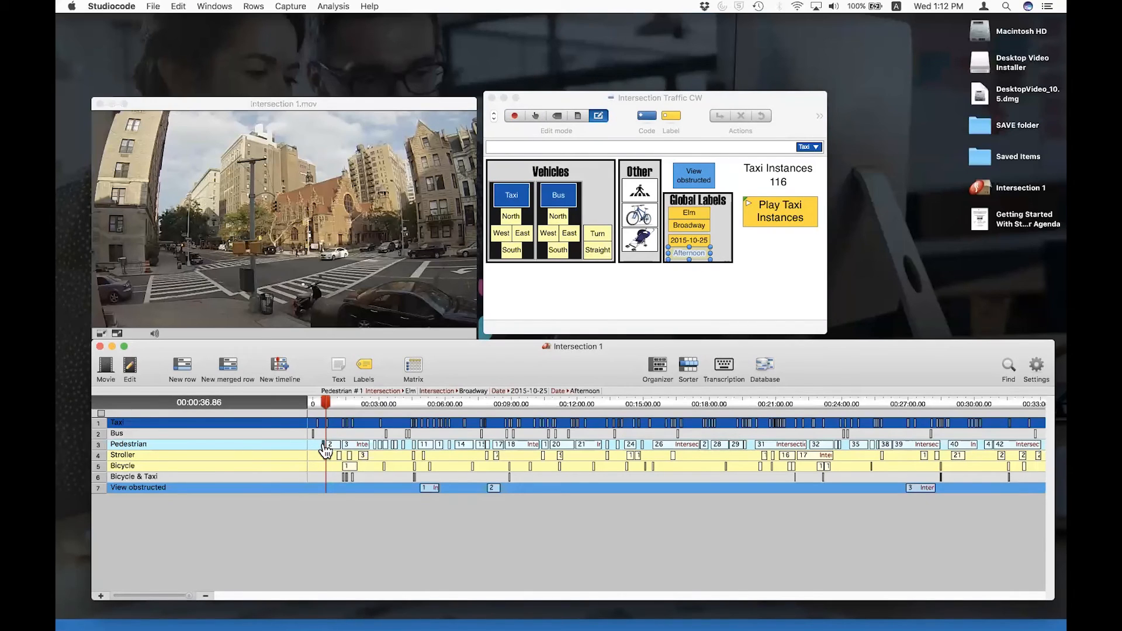
click(413, 368)
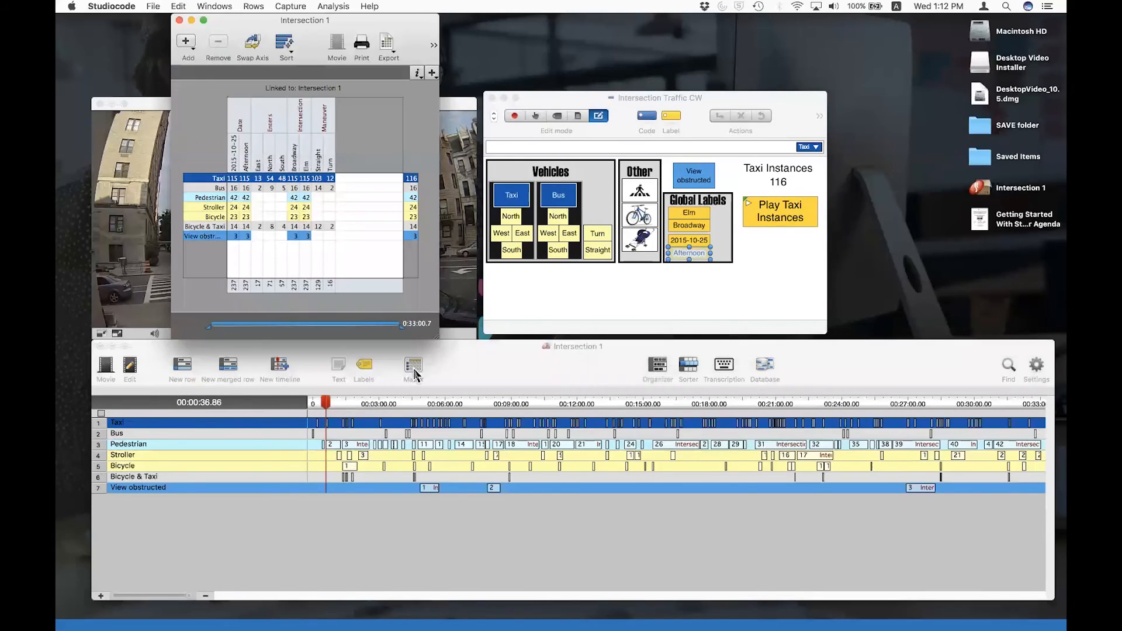
drag(336, 23, 508, 87)
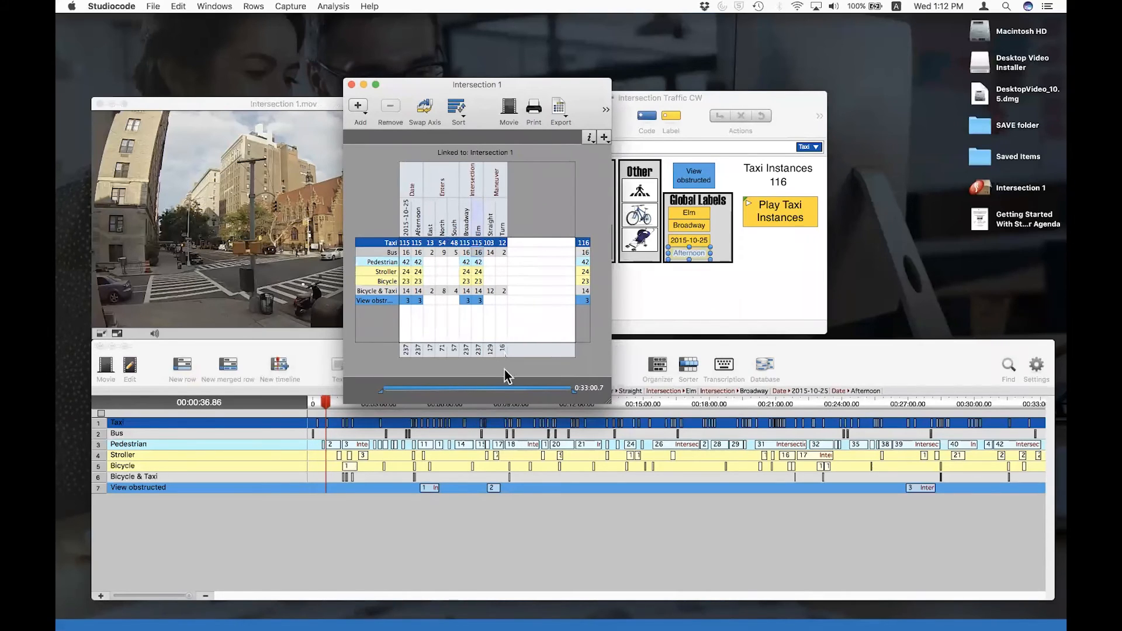
- Play the Bus instances labelled Elm from the matrix, move their movie window aside, and close it
click(478, 252)
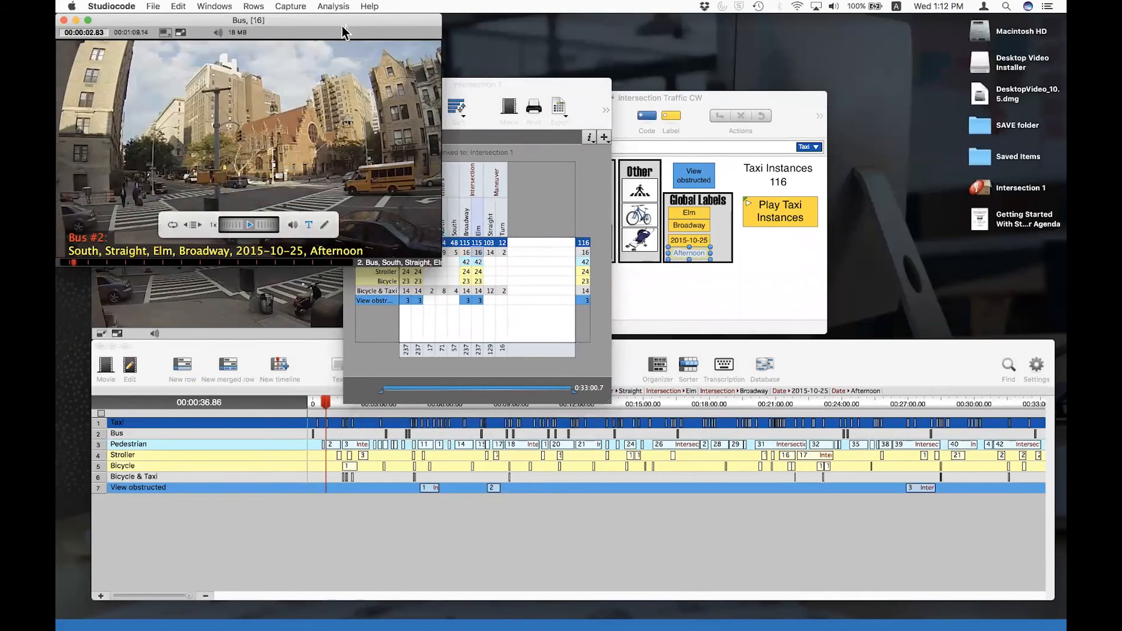
drag(342, 18, 753, 184)
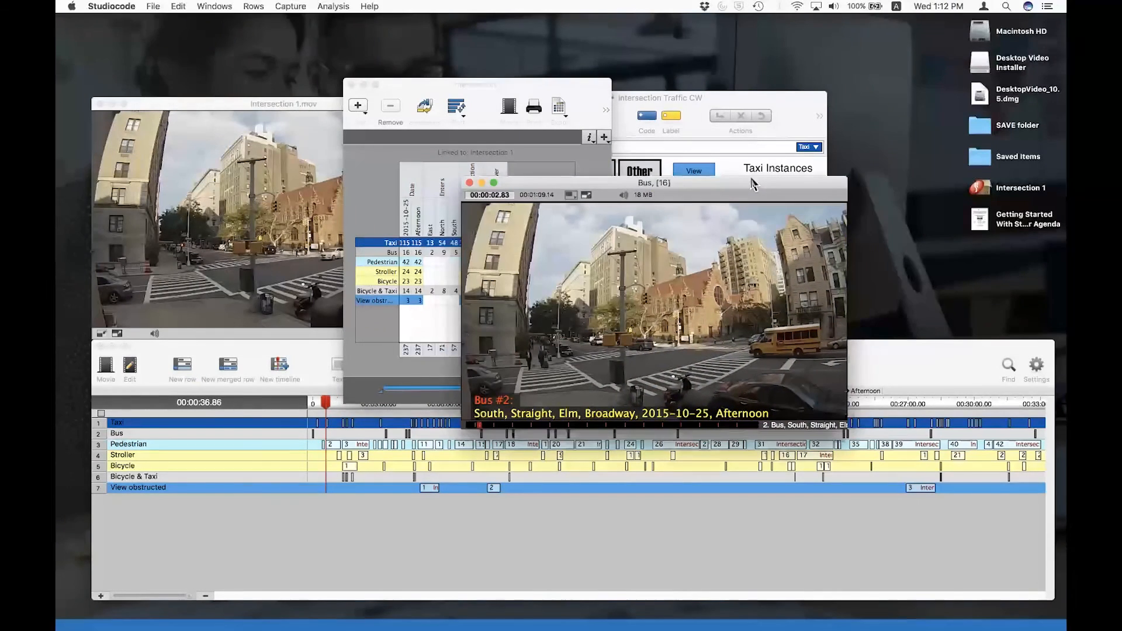
click(469, 183)
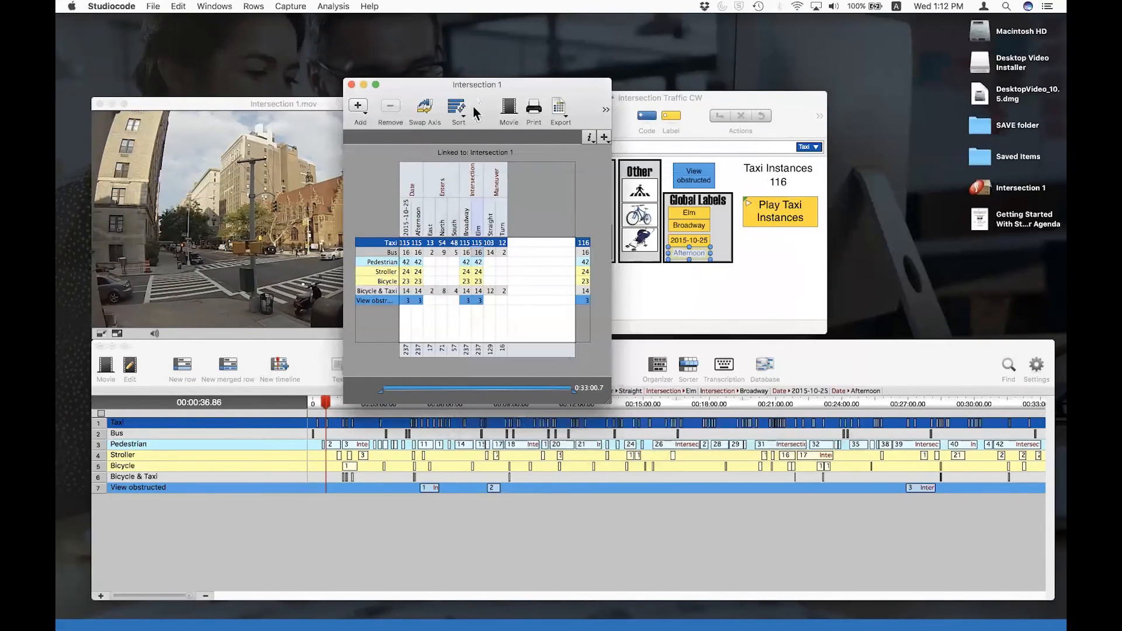
- Reposition the matrix slightly to look over its code and label counts, and close it
drag(478, 89, 465, 87)
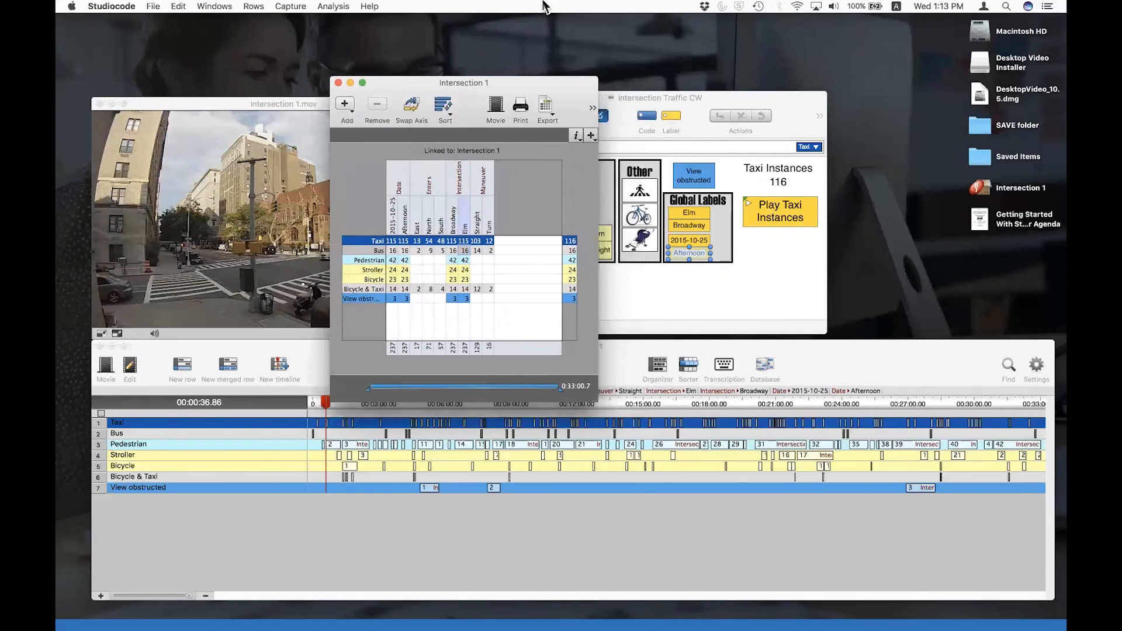
click(693, 28)
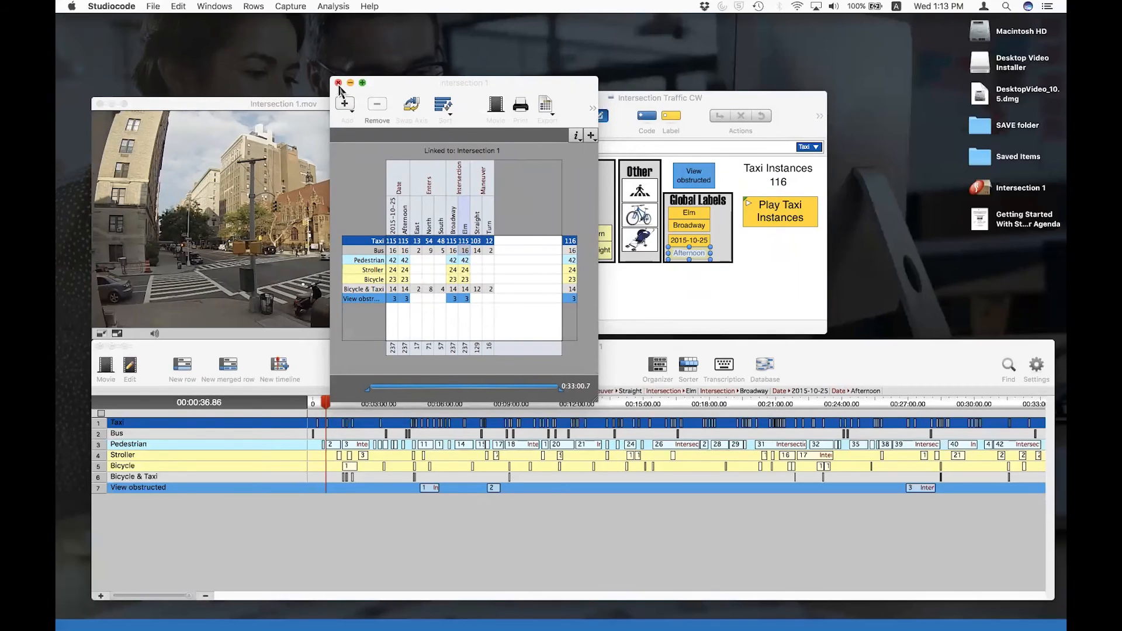
click(416, 87)
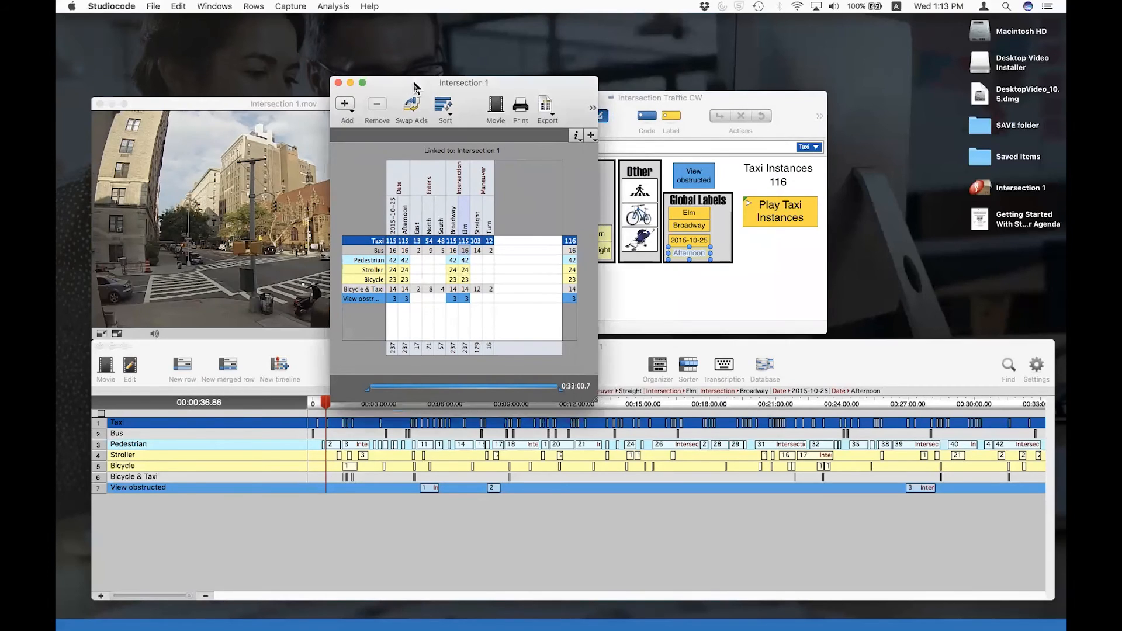
click(338, 83)
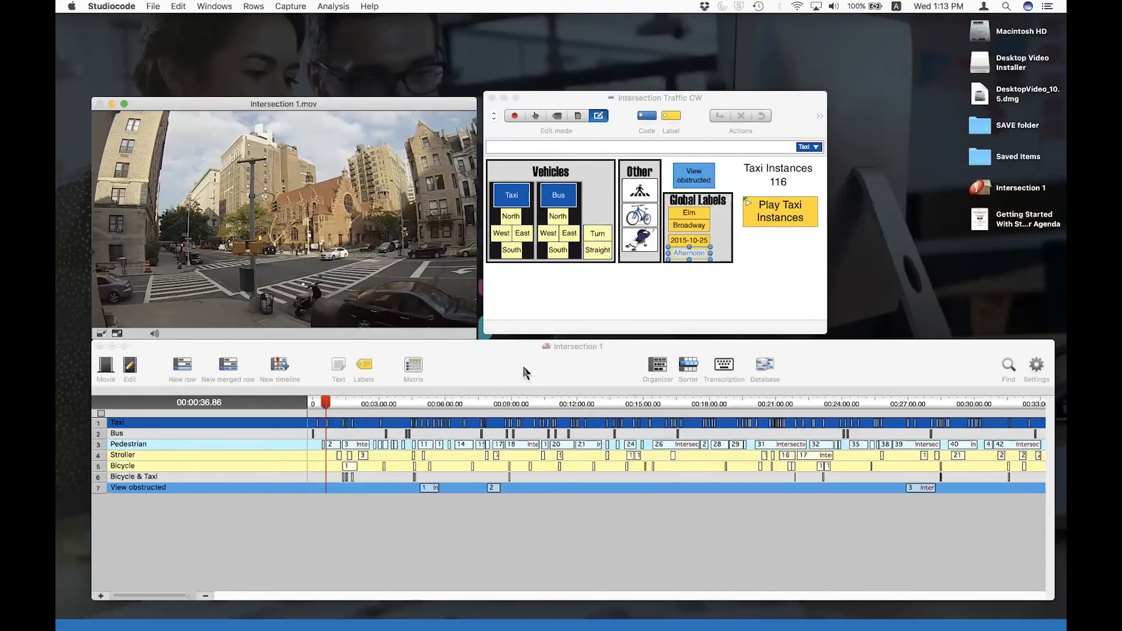
- Select all Pedestrian instances, open them in the Sorter, and narrow the Transcription column until the Date column fits
click(261, 445)
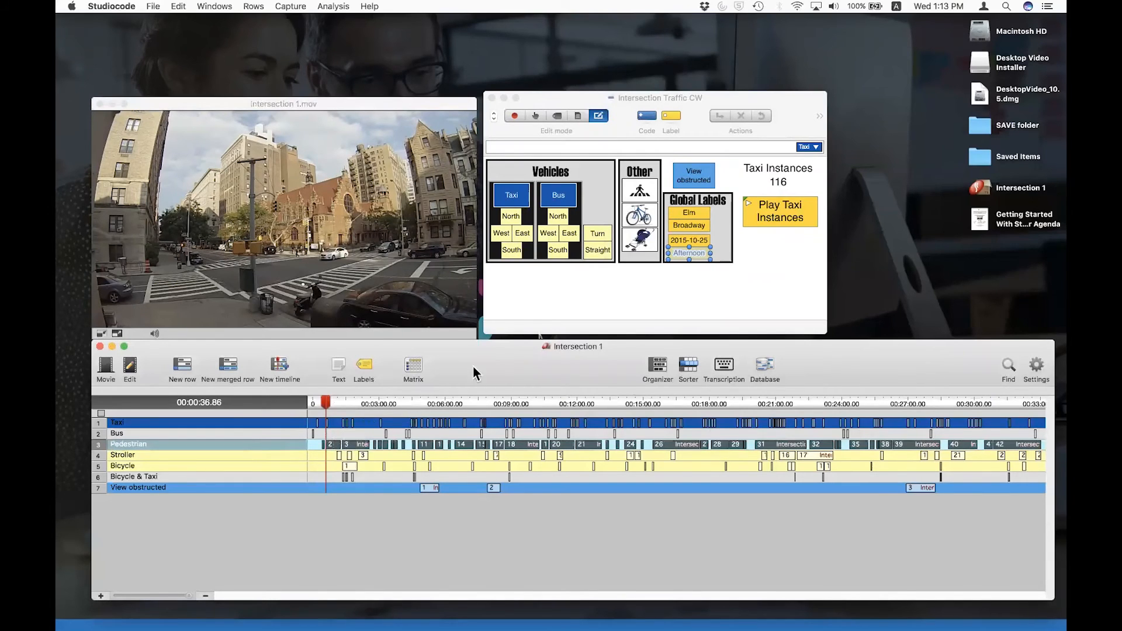
click(689, 368)
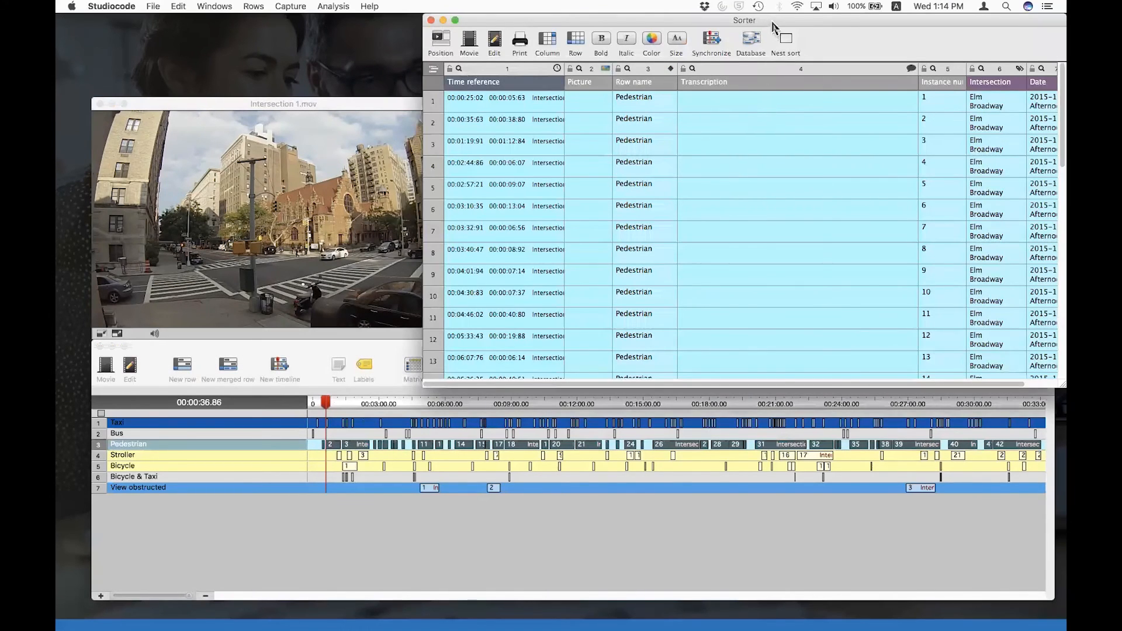
drag(775, 20, 664, 54)
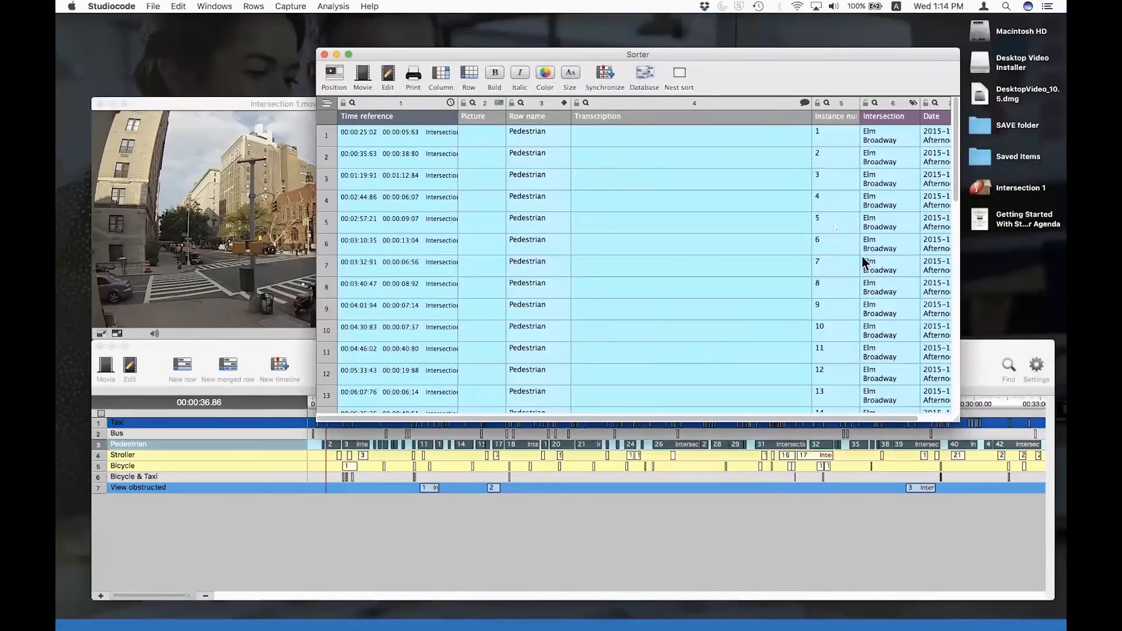
drag(812, 105, 699, 105)
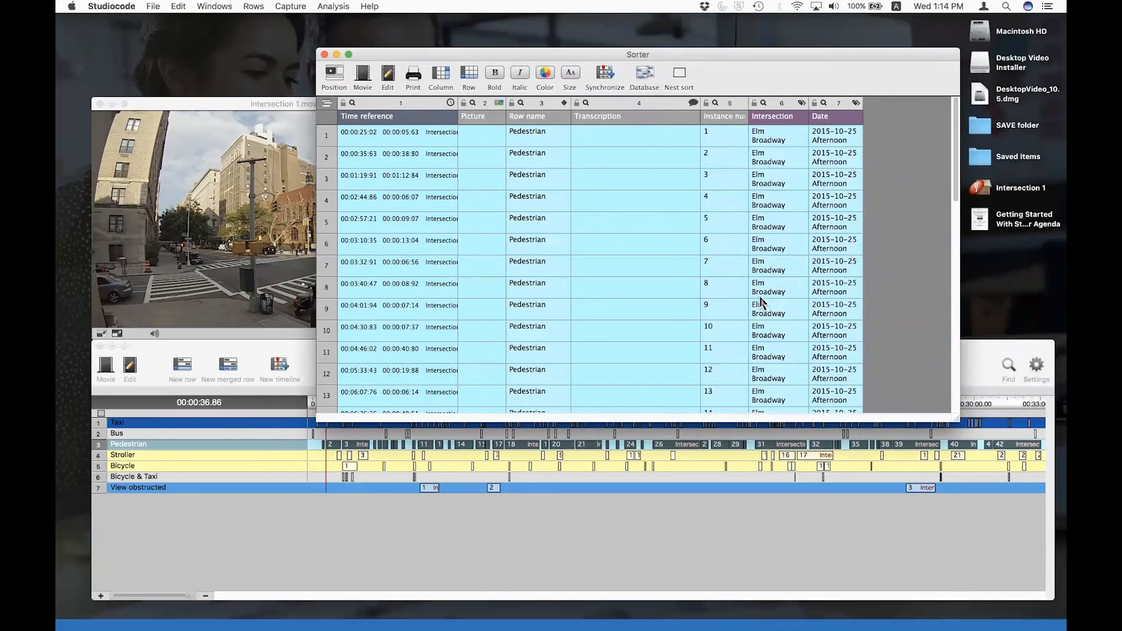
- Examine the first Pedestrian entry's row name, Intersection and Date labels, and Transcription cell, and look through the Sorter's other entries
click(330, 138)
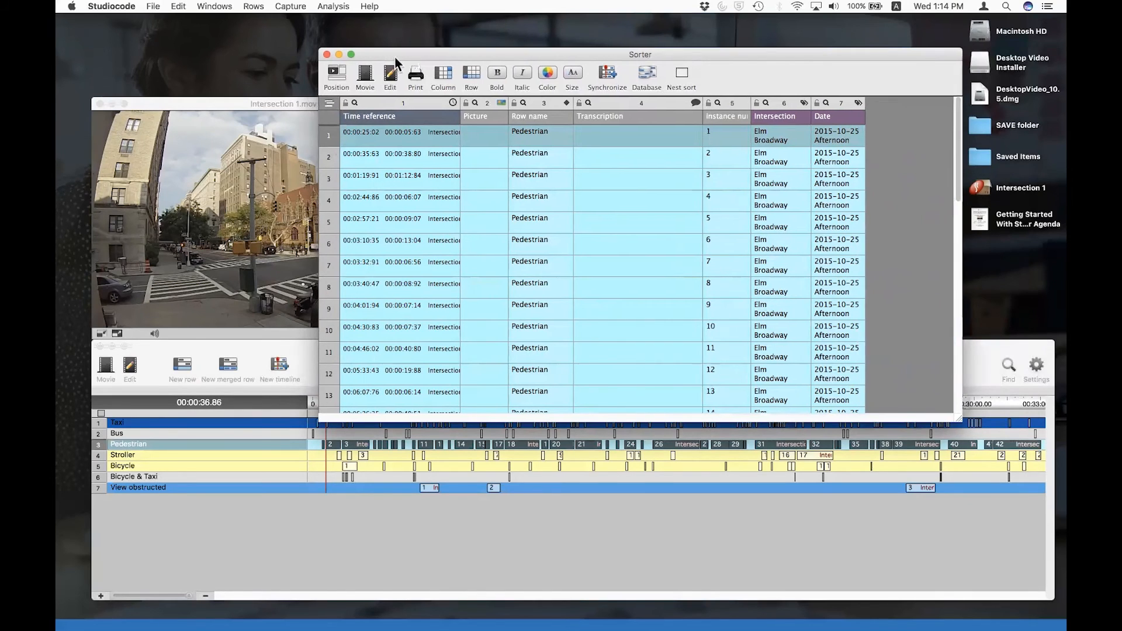
drag(398, 55, 454, 53)
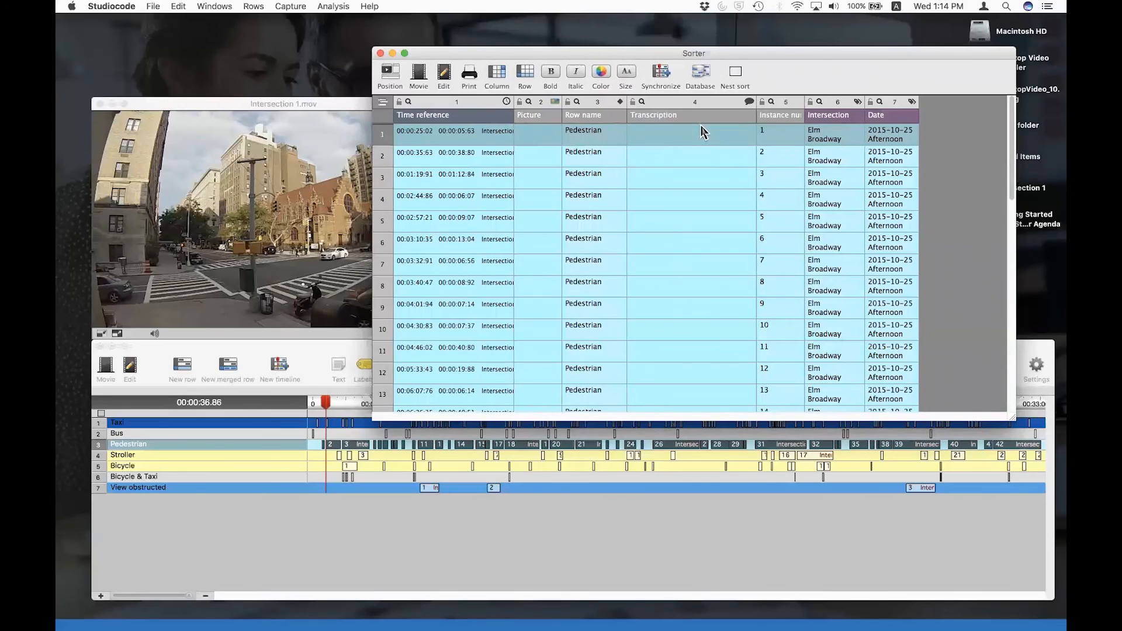
click(593, 142)
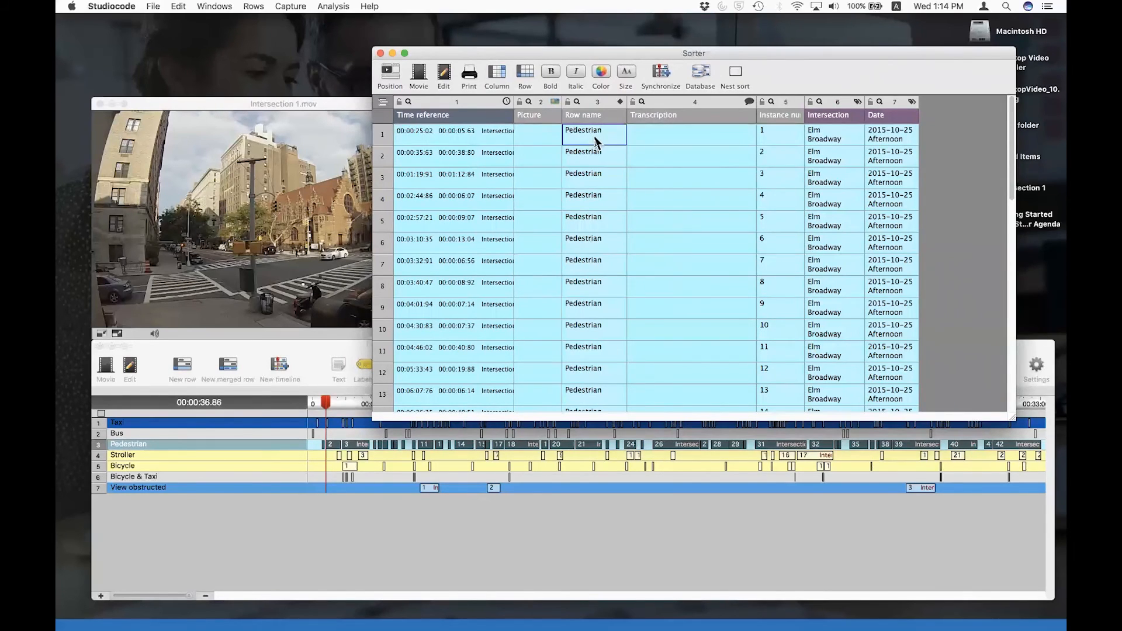
click(842, 141)
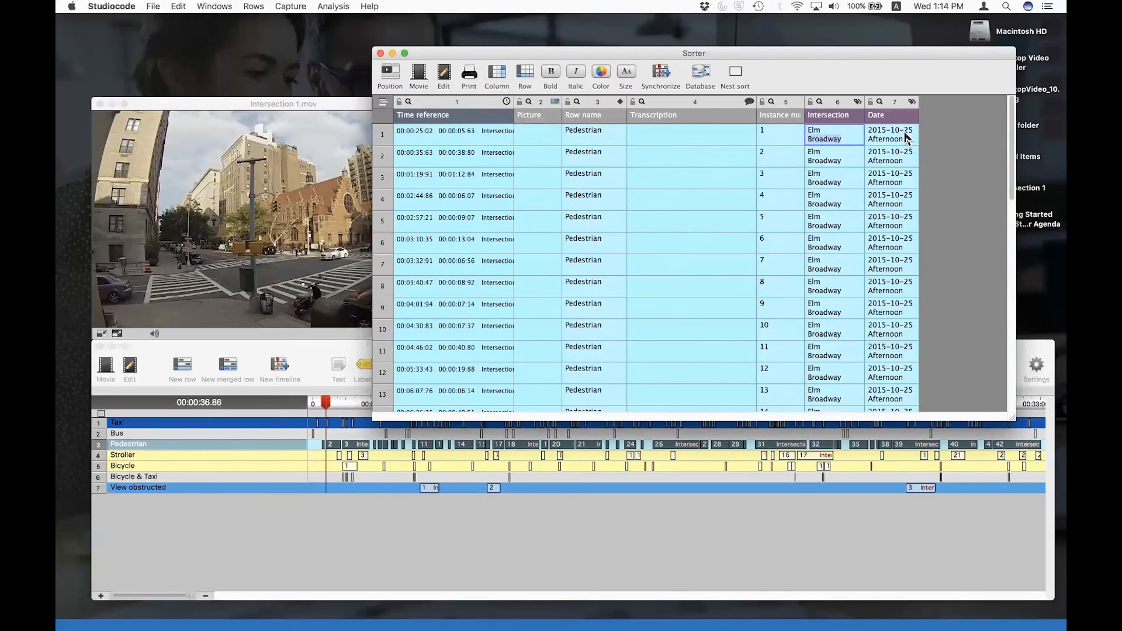
click(384, 139)
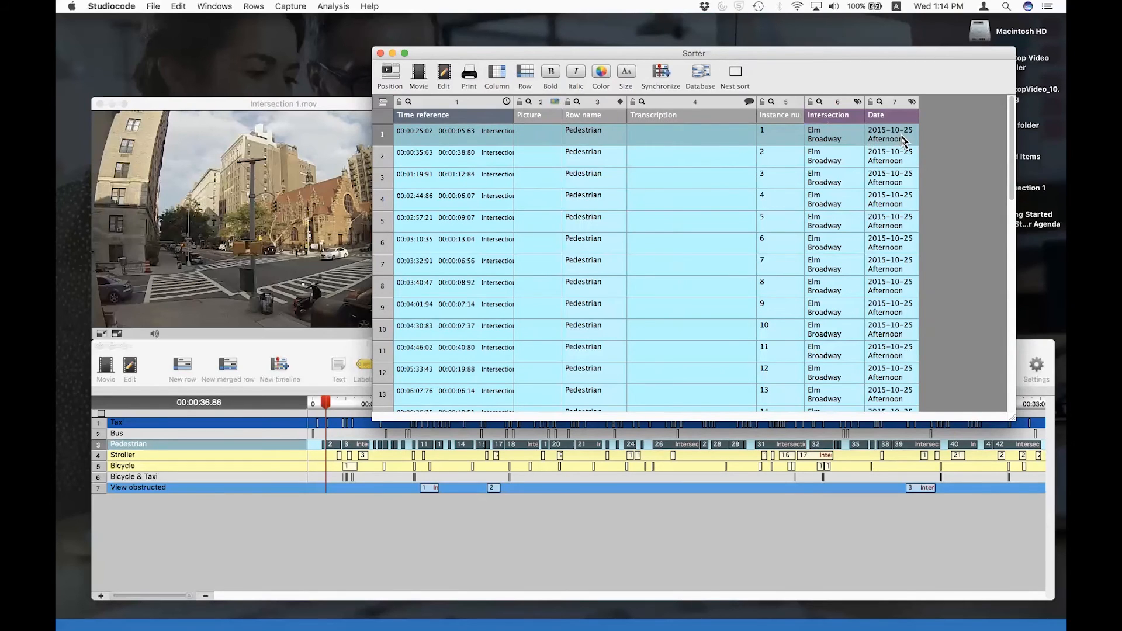
click(698, 138)
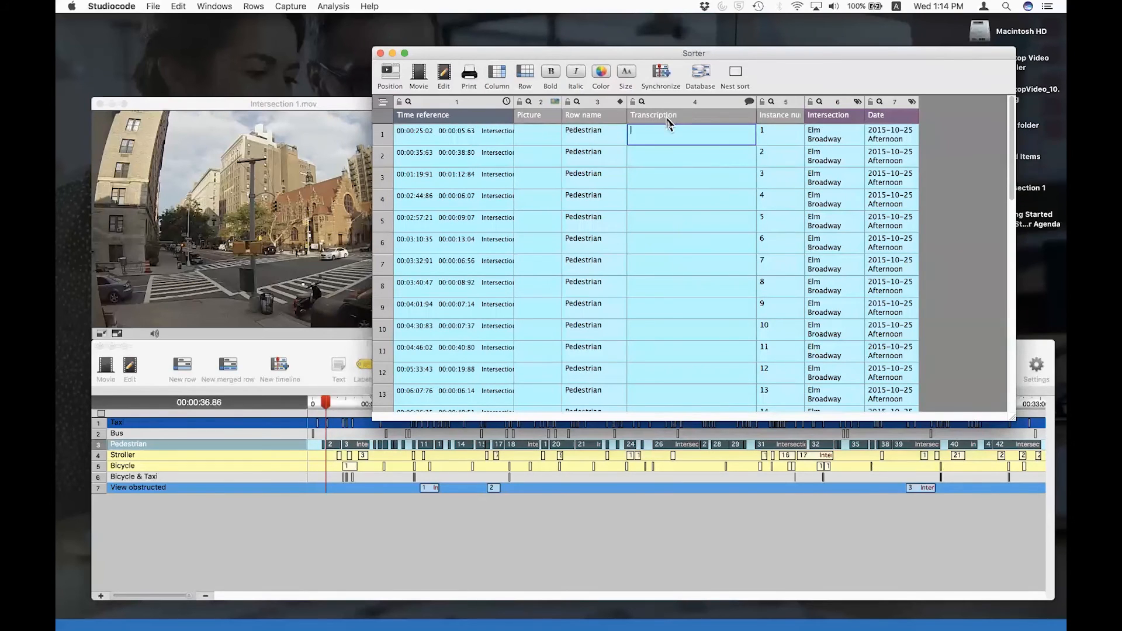
click(672, 144)
scroll(672, 232, down, 10)
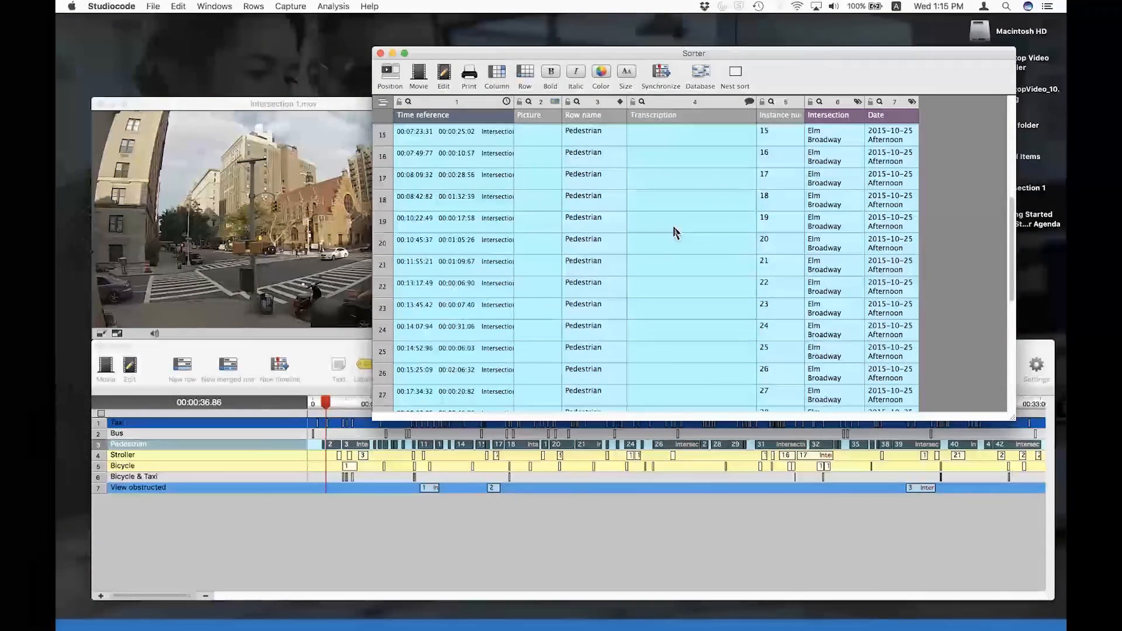
scroll(675, 232, up, 10)
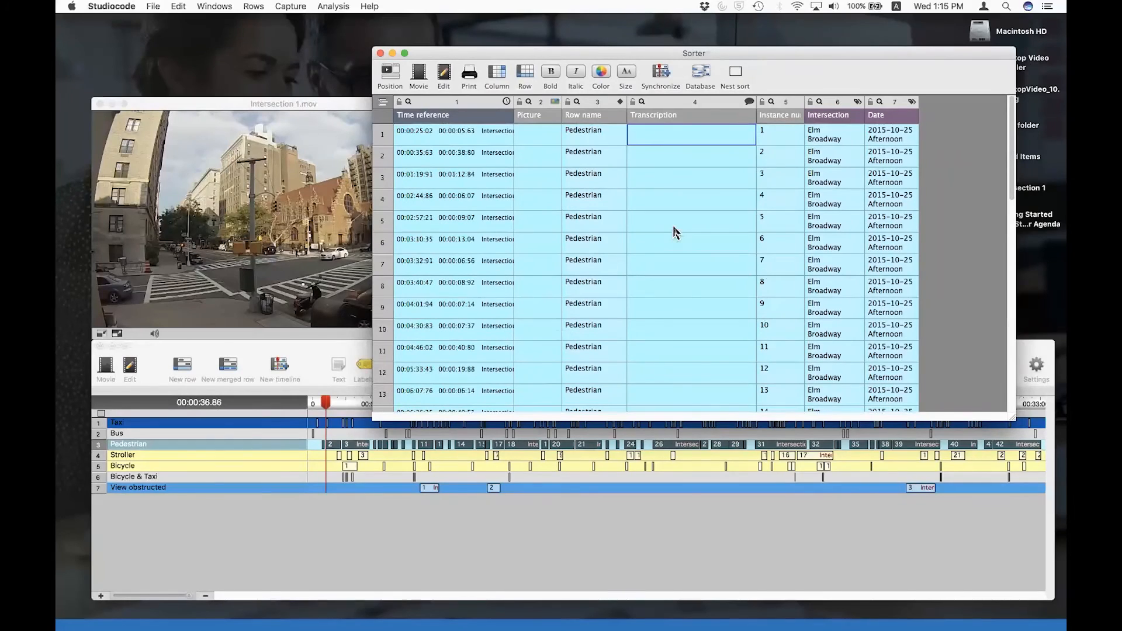
- Play Pedestrian instance 1 from the Sorter, enlarge its movie window, and close the clip
click(387, 142)
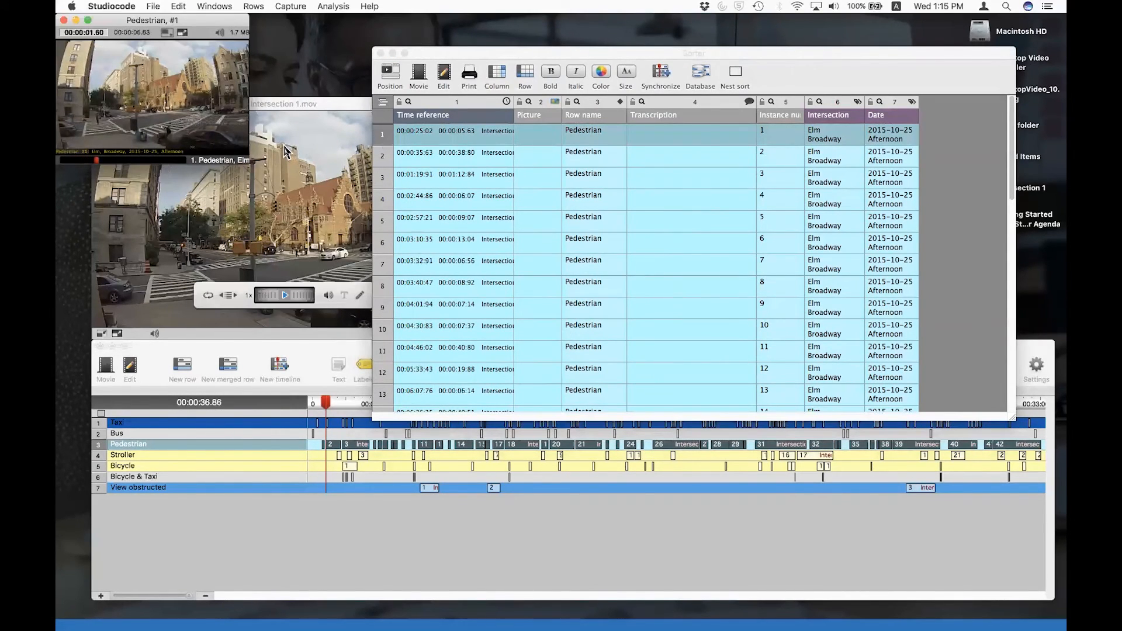
key(super+2)
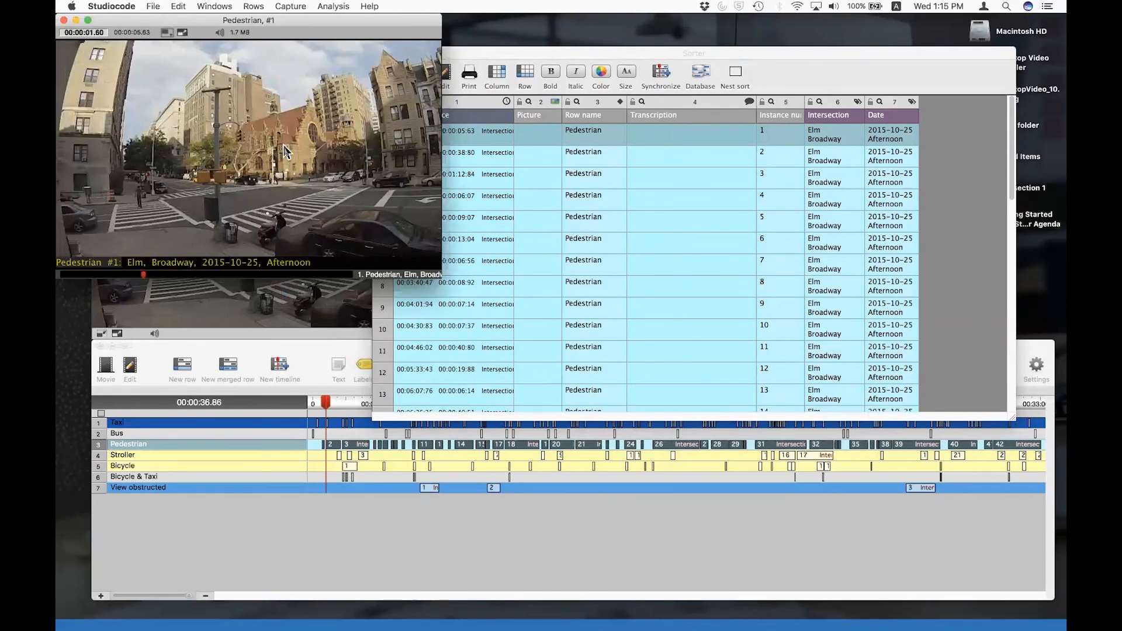
key(super+w)
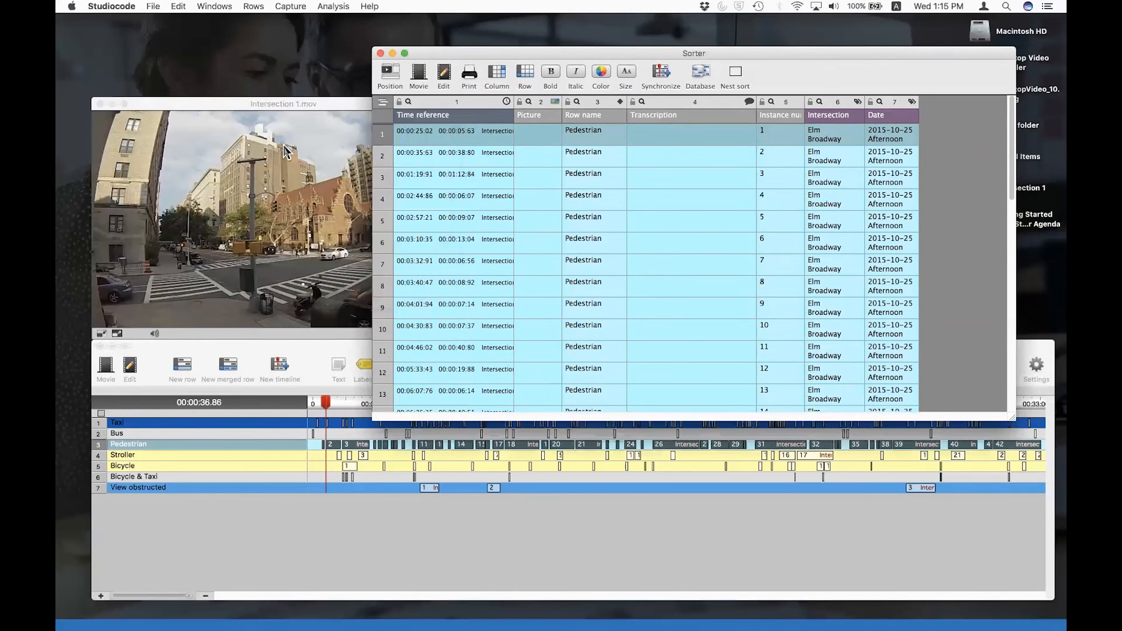
- Open Pedestrian instance 1 in an edit window beside the Sorter, review instances 2 and 10 there, and close the edit window
click(448, 76)
drag(461, 80, 310, 66)
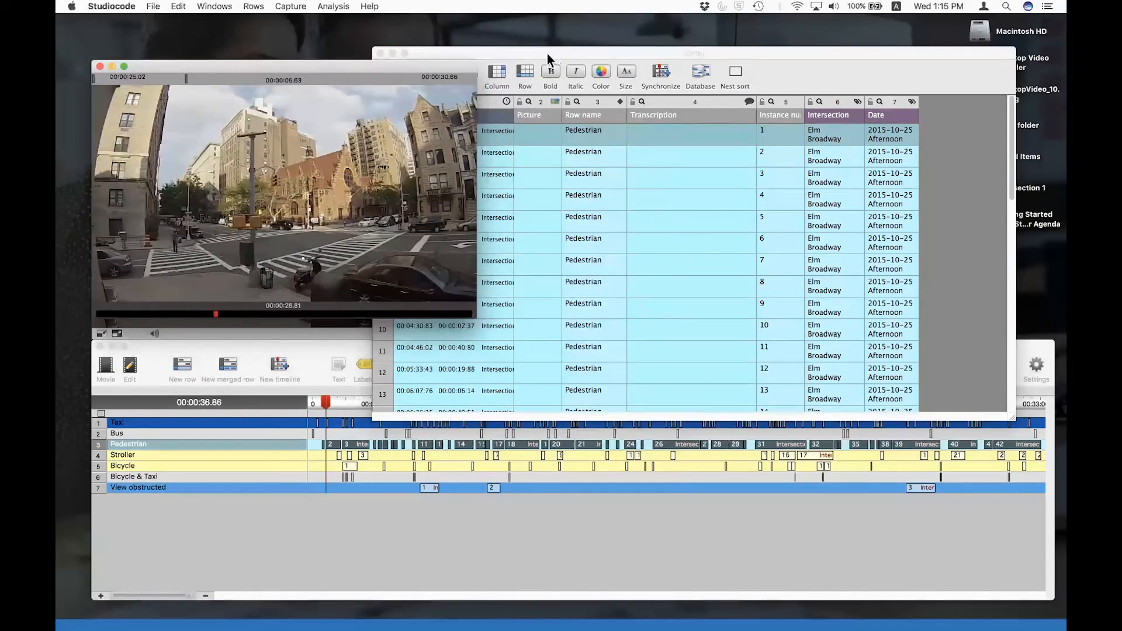
drag(548, 54, 643, 60)
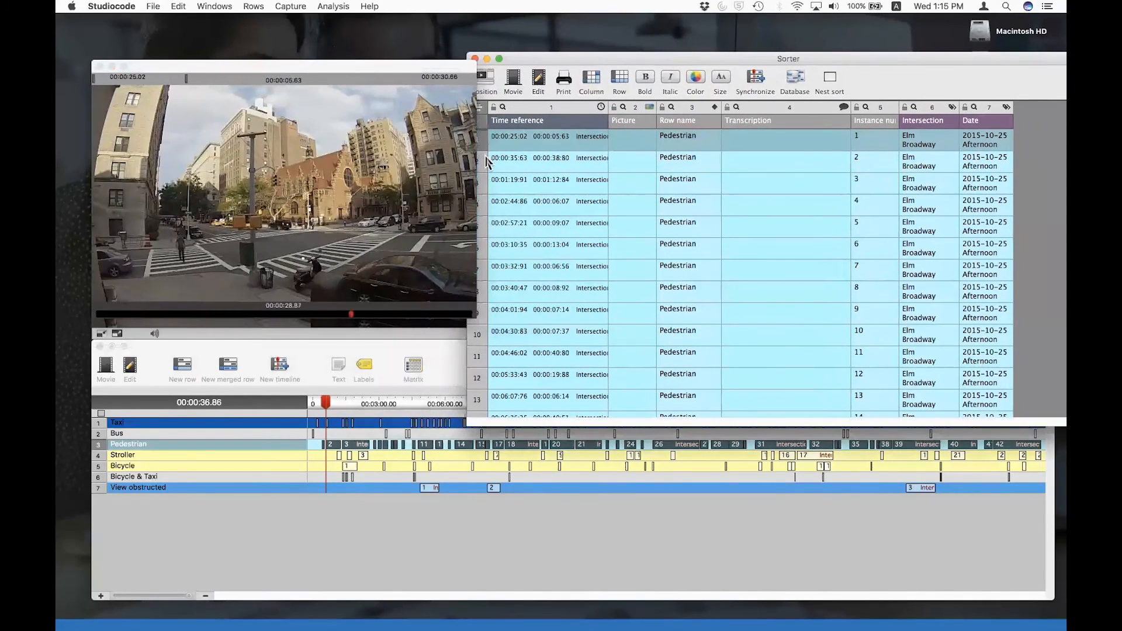
click(487, 163)
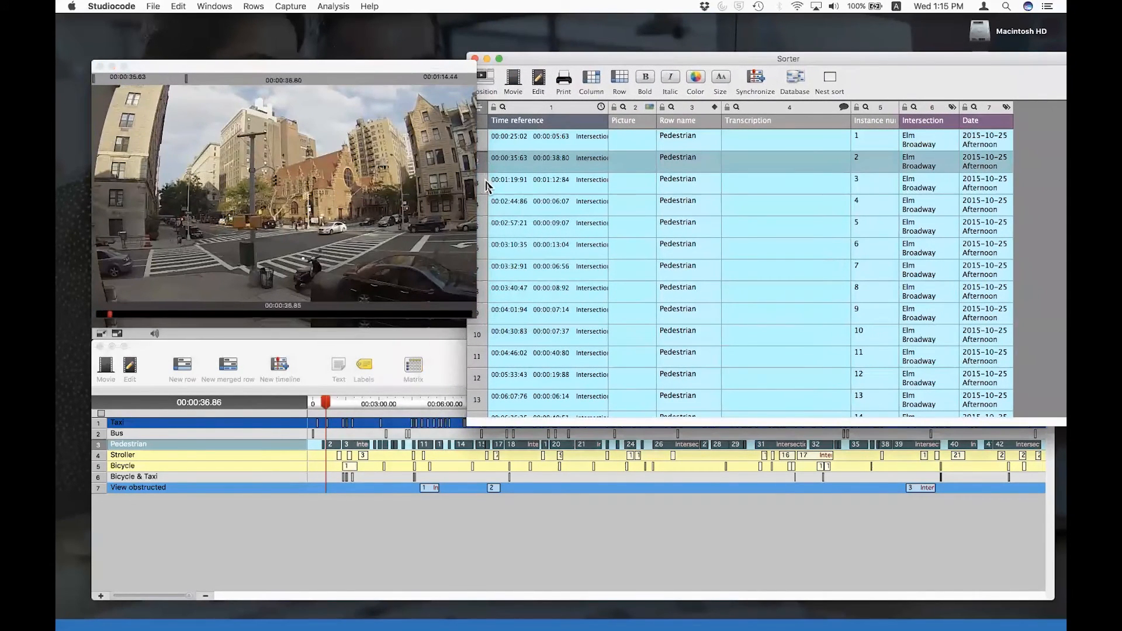
click(484, 334)
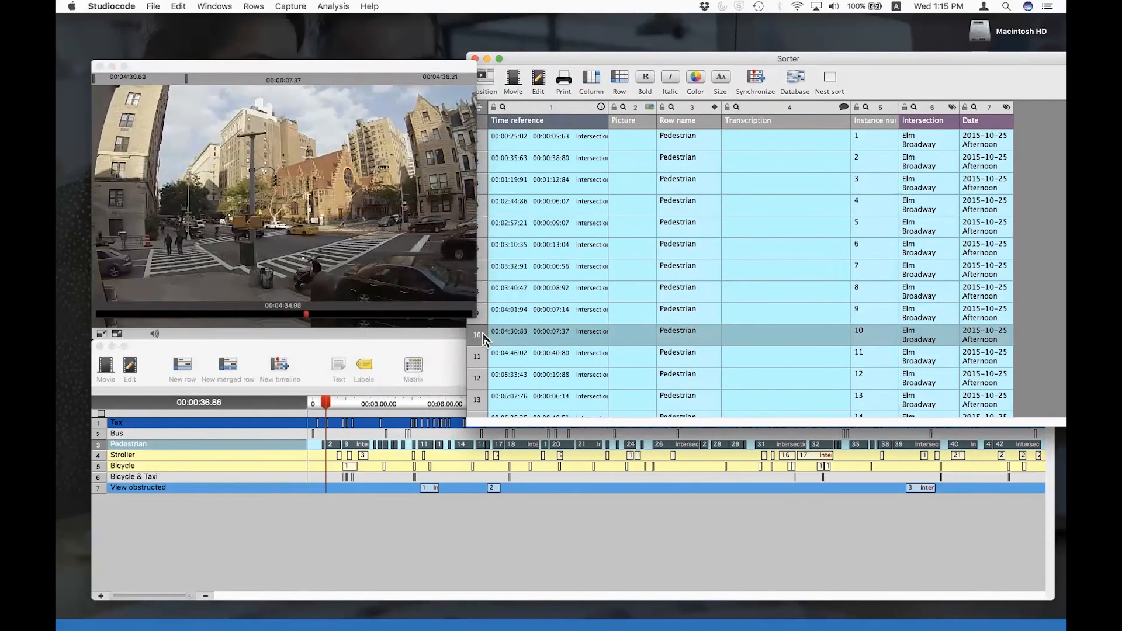
key(Escape)
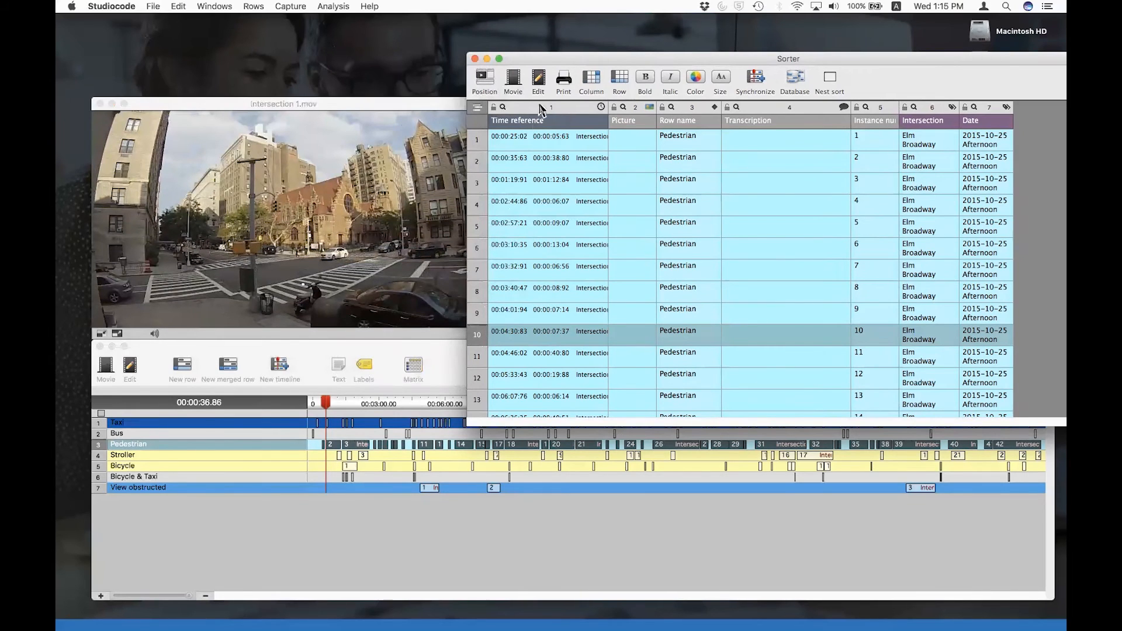
- Close the Sorter without saving its changes
drag(538, 60, 500, 59)
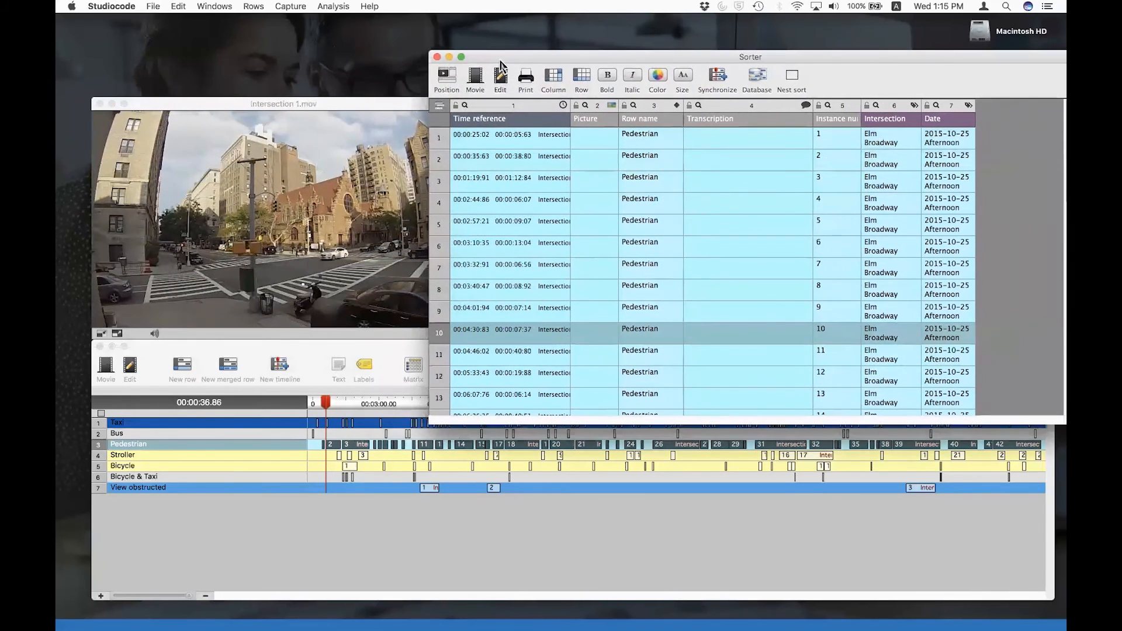
click(437, 58)
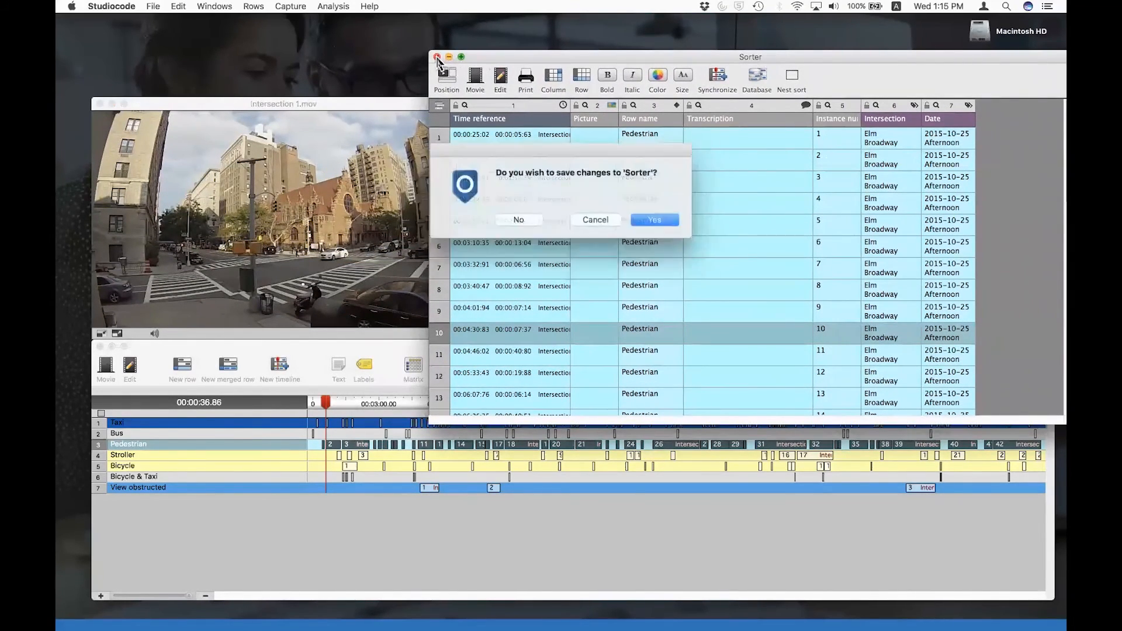
click(522, 224)
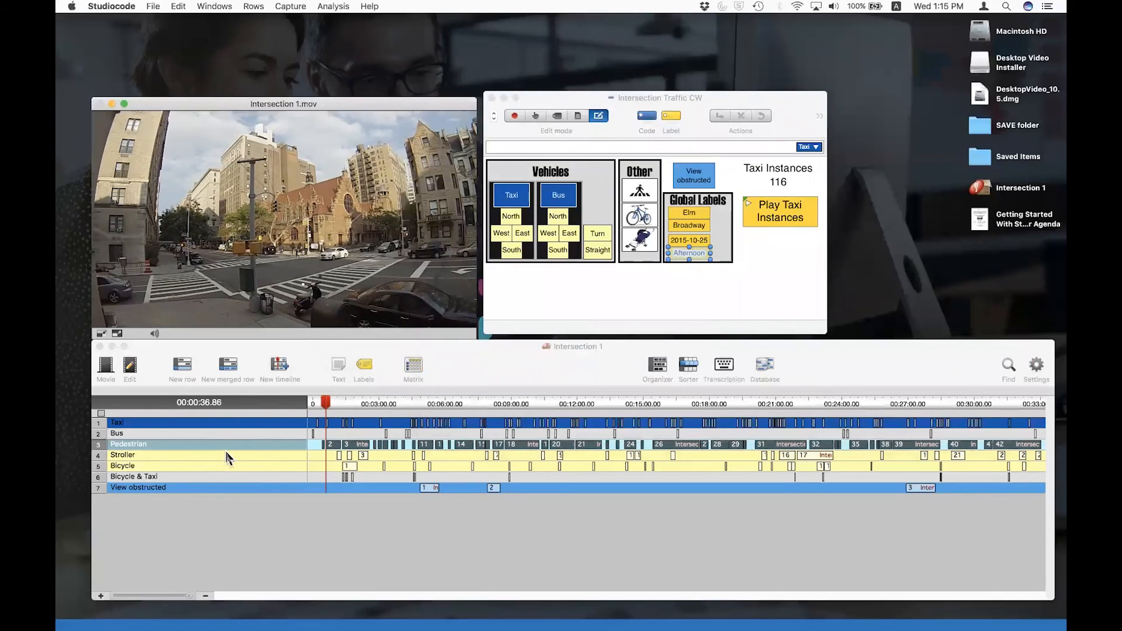
- Clear the Pedestrian selection on the timeline and select all Stroller instances
click(358, 439)
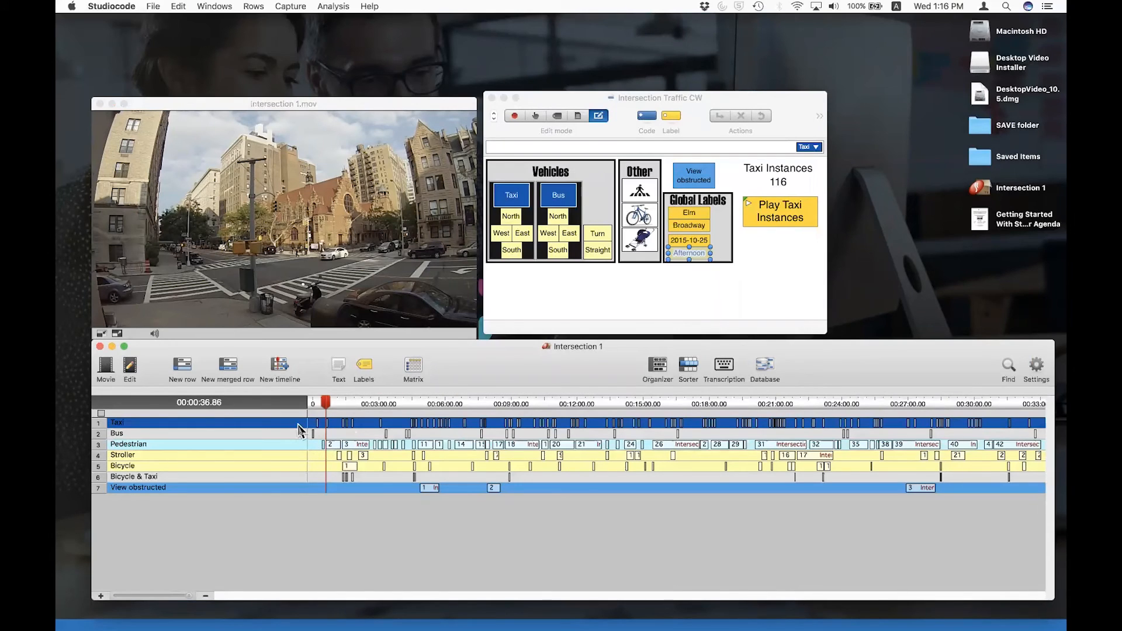
click(283, 455)
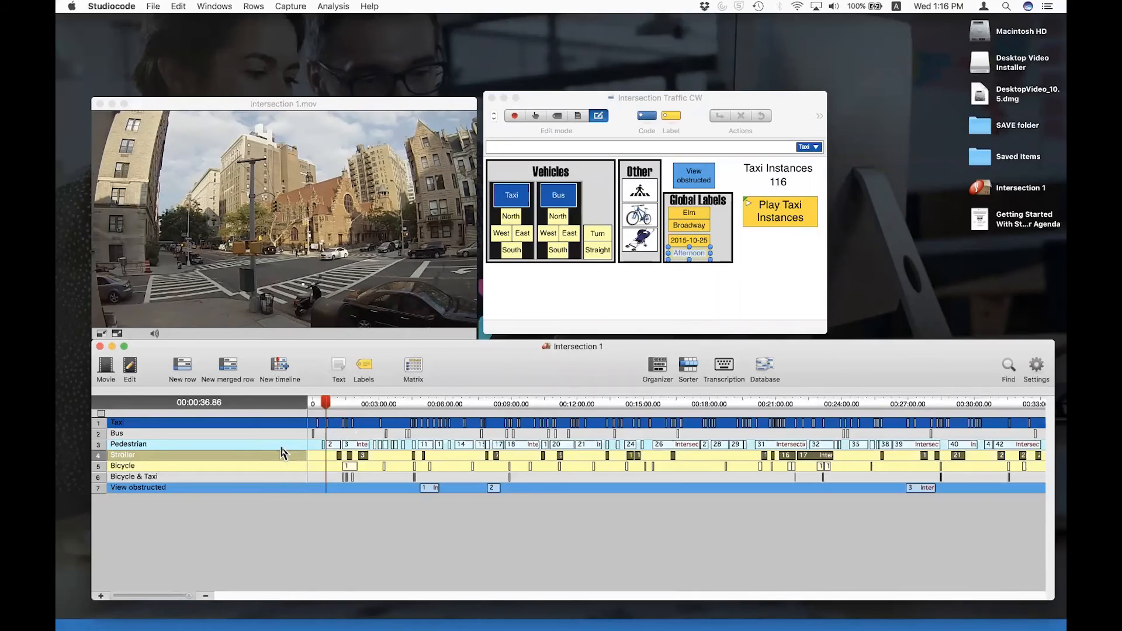
- Select all Pedestrian, Stroller and Bicycle instances on the timeline, and clear that selection
click(282, 445)
shift+click(282, 466)
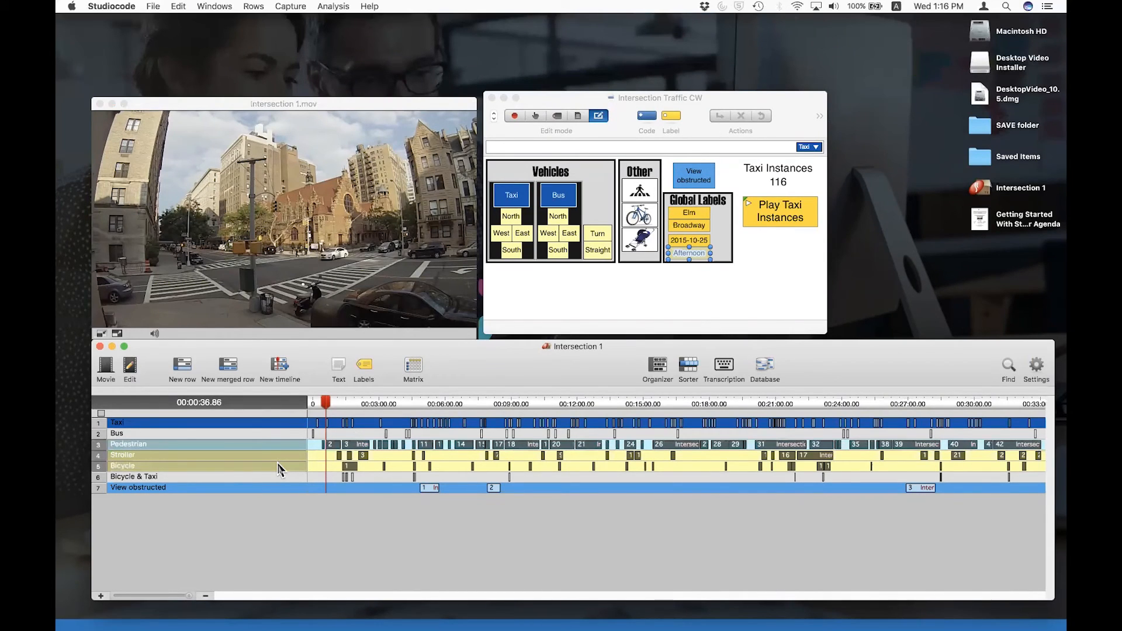
click(375, 458)
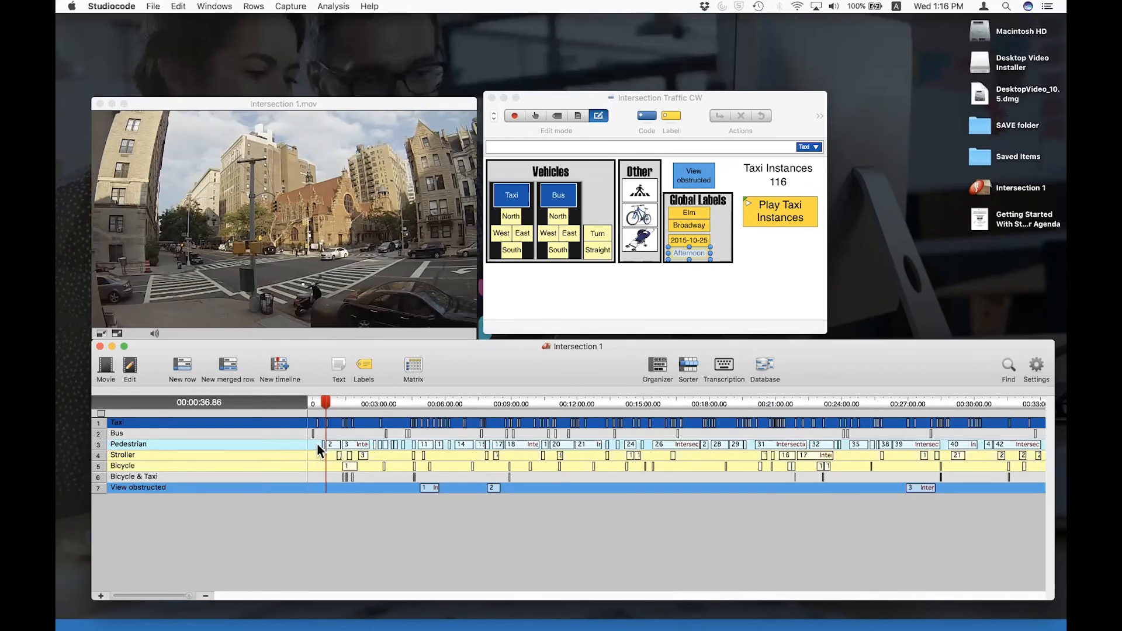
- Open the timeline's first six Pedestrian, three Stroller and two Bicycle instances in the Movie organizer and place its window over the code window
drag(318, 450, 391, 472)
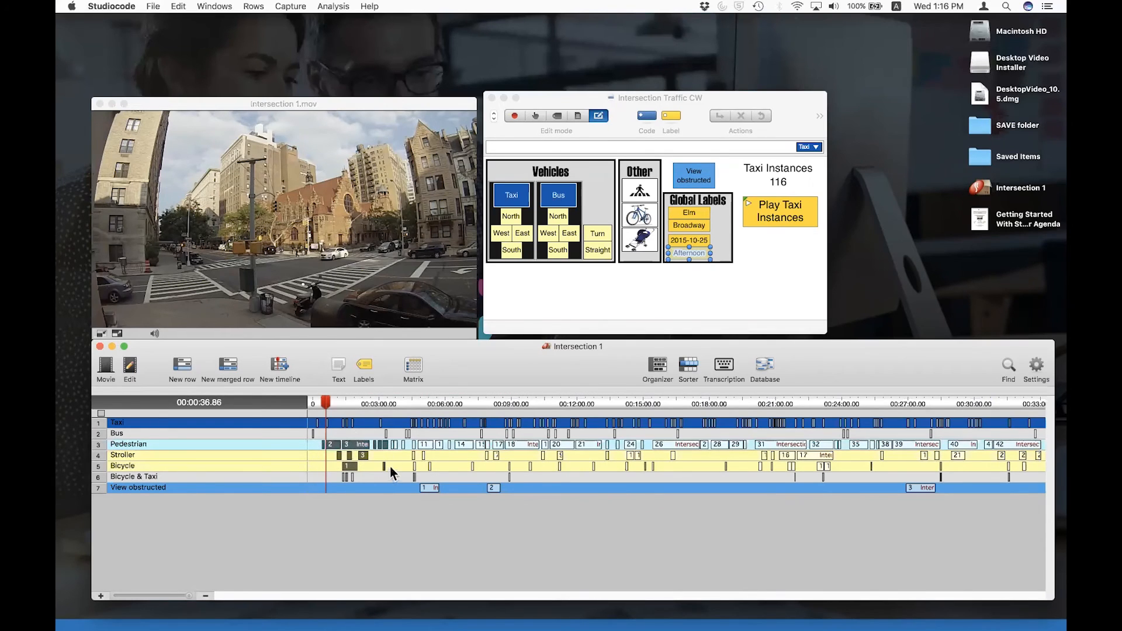
click(659, 367)
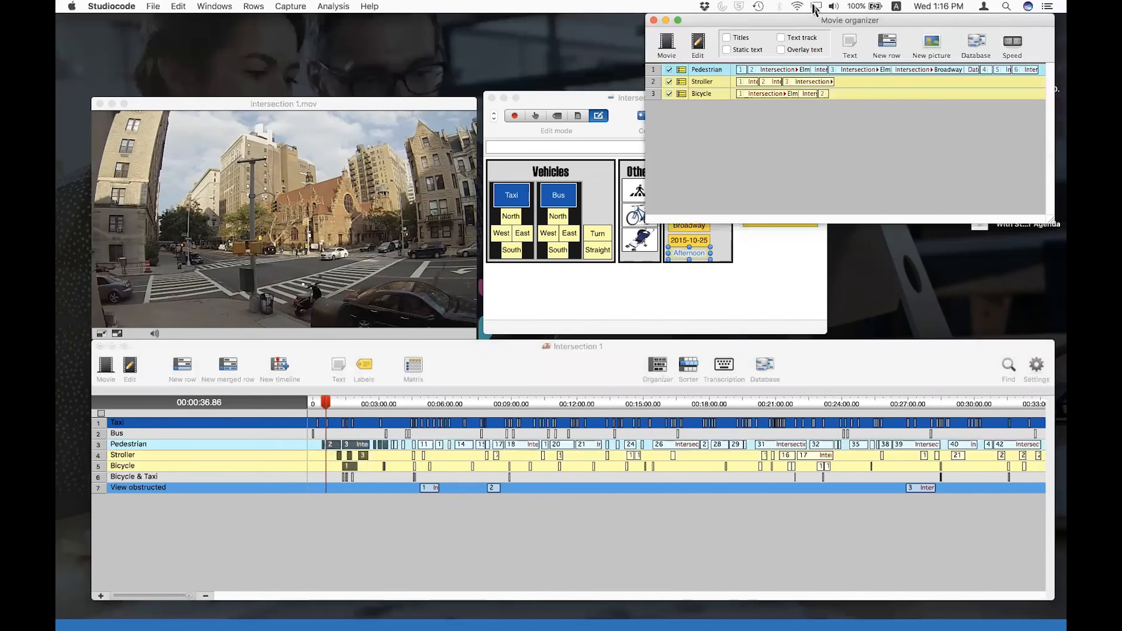
drag(806, 28, 570, 191)
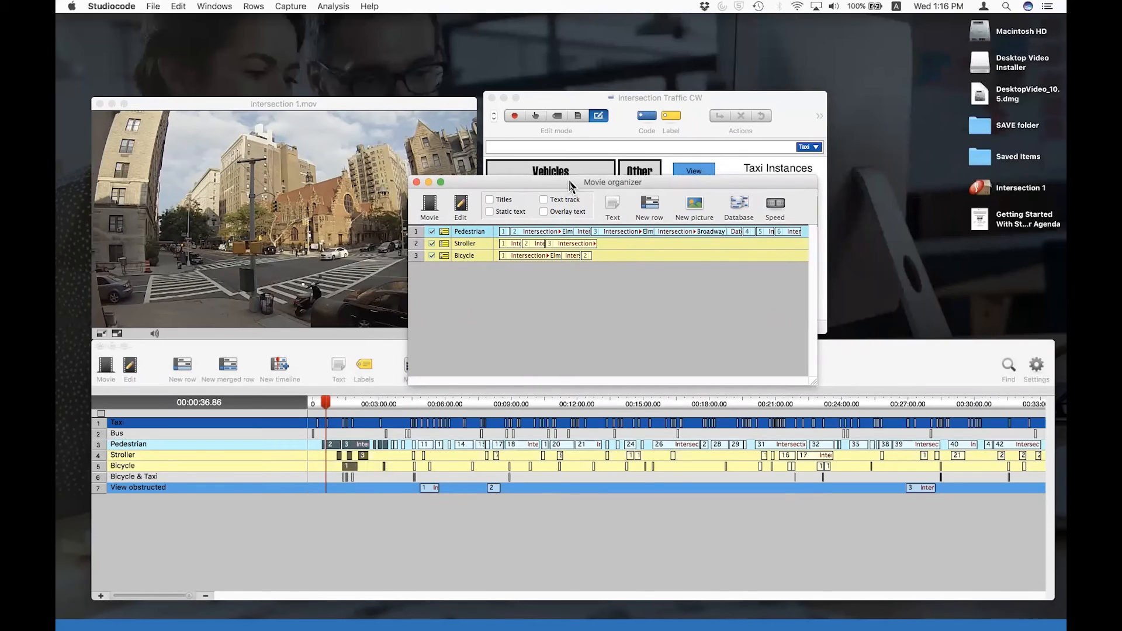
drag(569, 186, 715, 128)
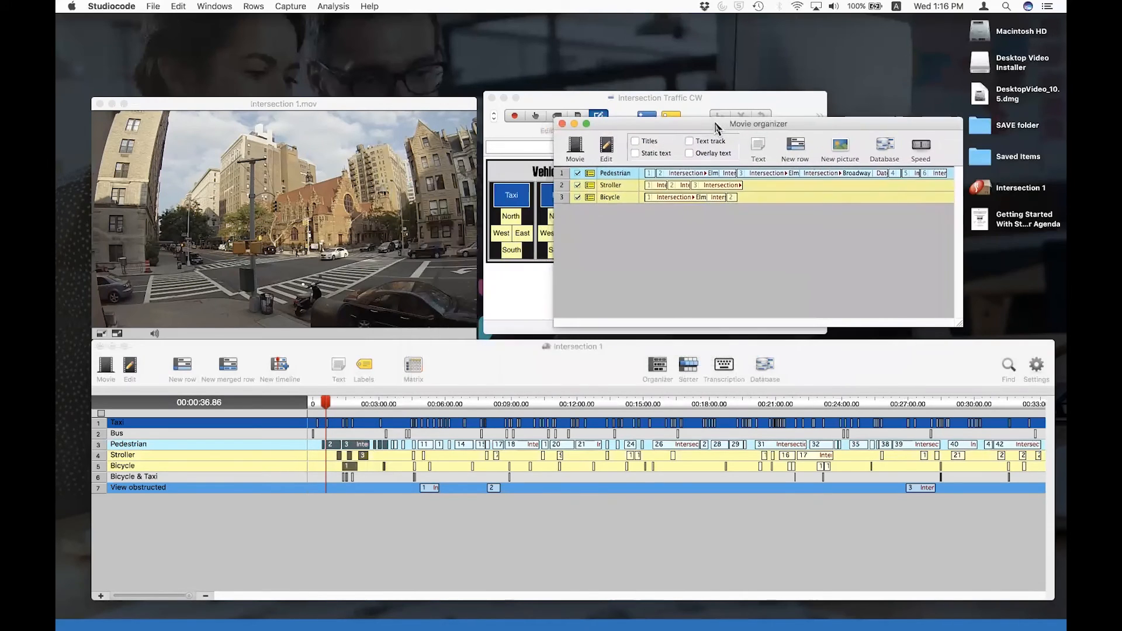
- Play the organizer's rows as one movie beside the organizer, jump to clip 11 (Bicycle), and dismiss the movie window
click(699, 174)
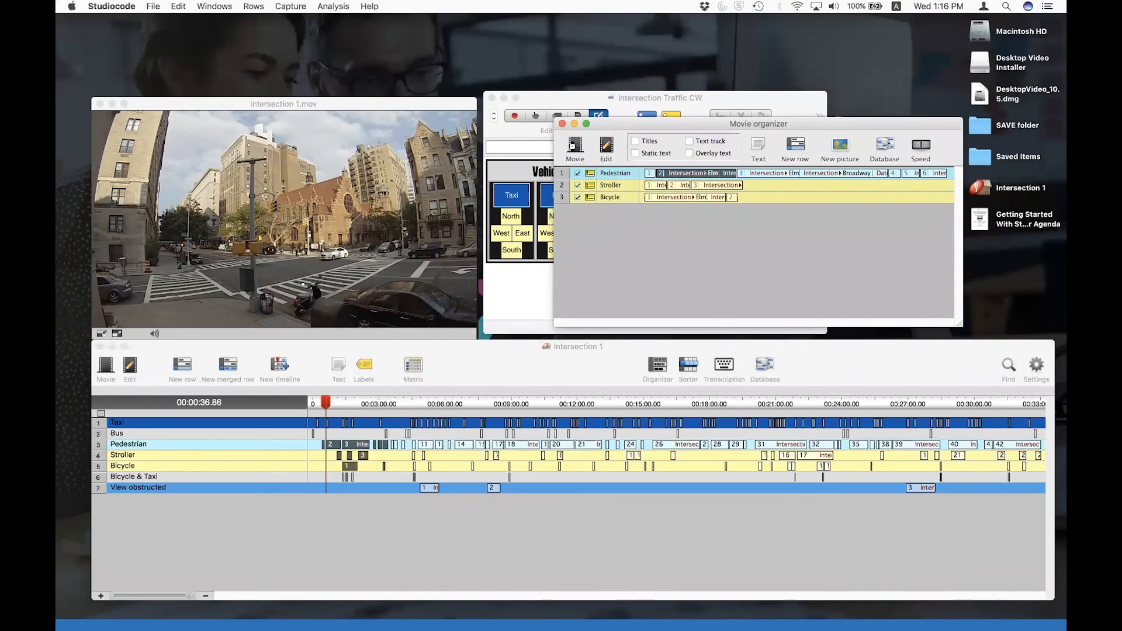
click(575, 151)
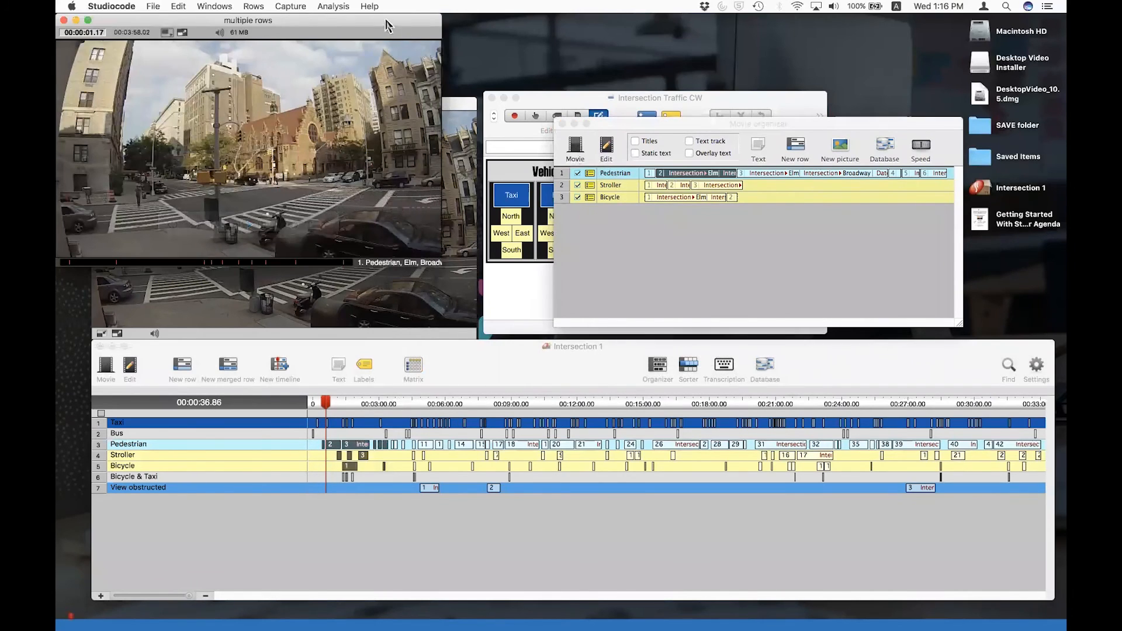
drag(382, 24, 425, 93)
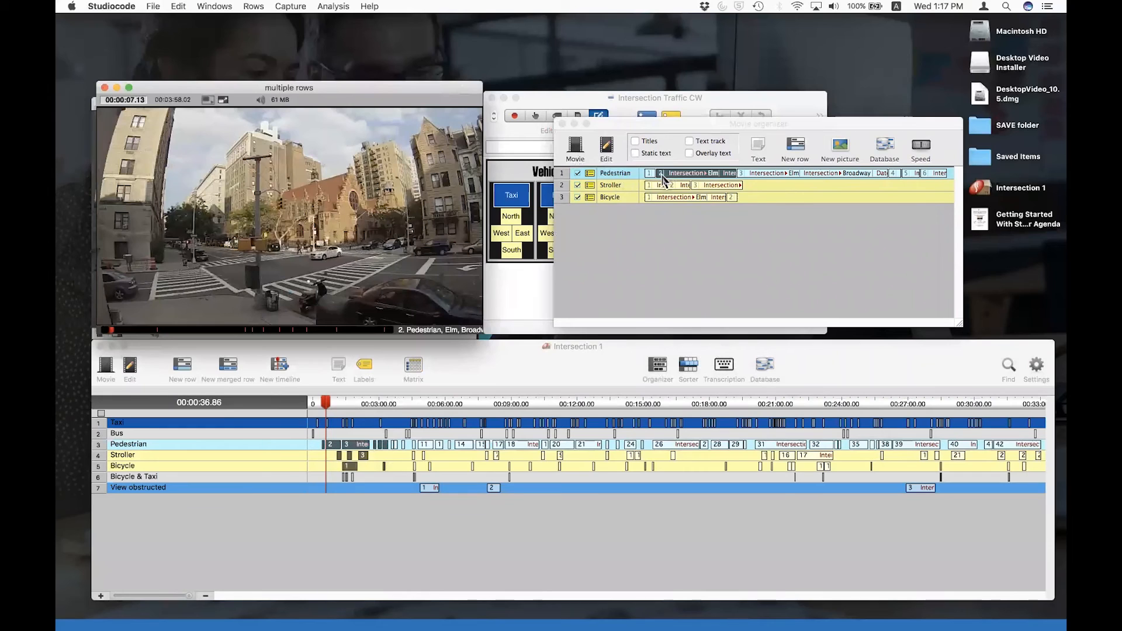
click(454, 331)
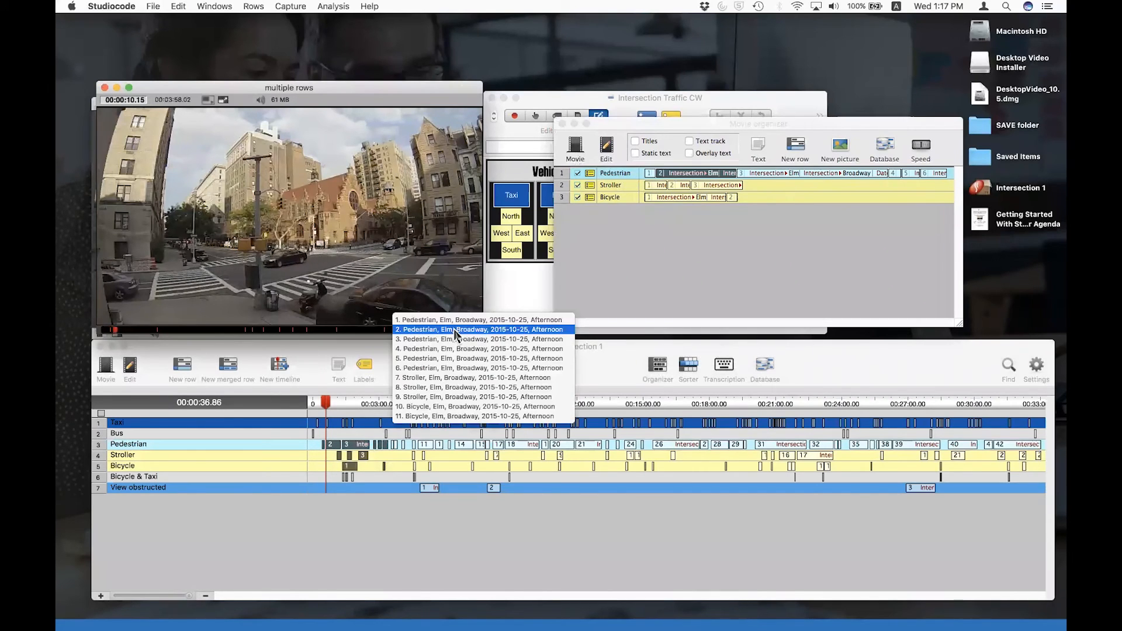
click(486, 416)
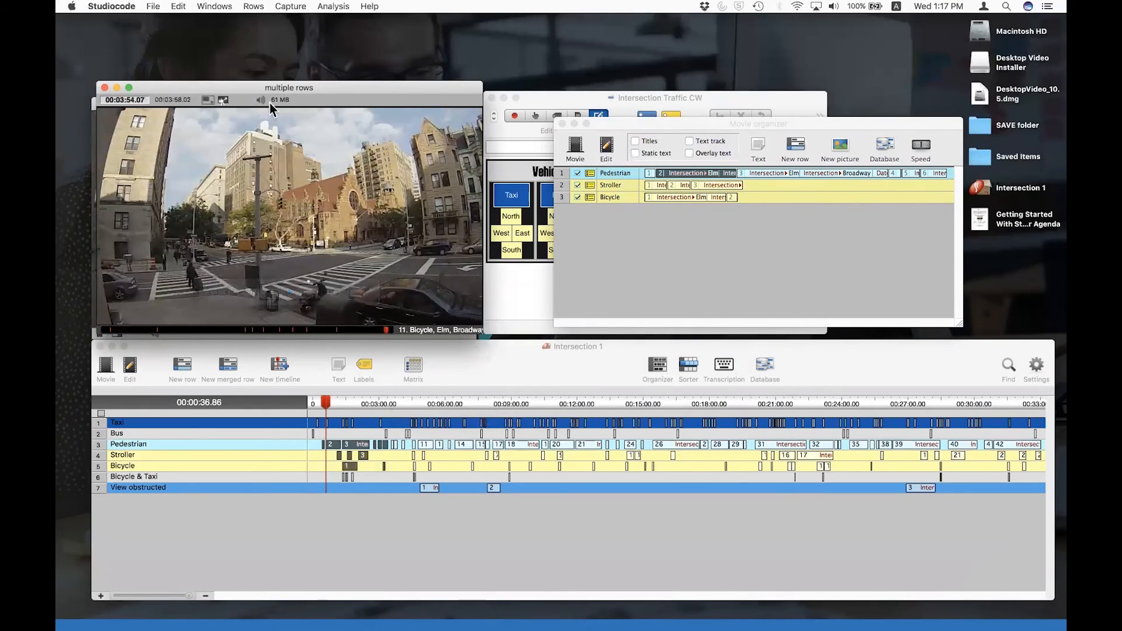
click(117, 87)
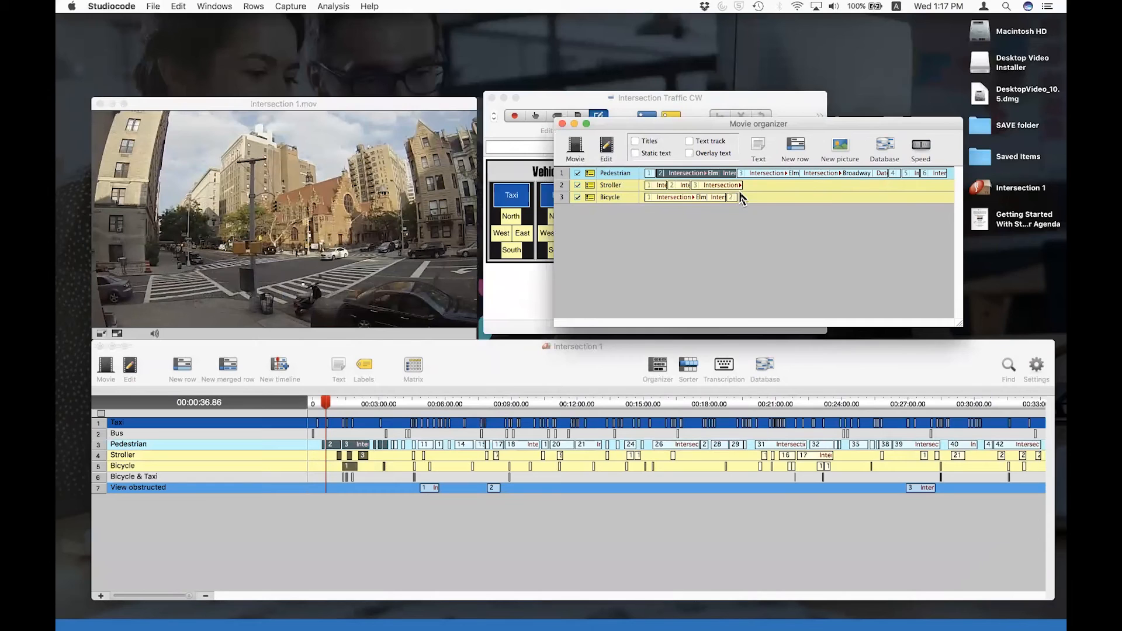
- Remove Pedestrian instance 1 from the organizer and move the Pedestrian row below Stroller, with the Bicycle row excluded from the movie
click(651, 174)
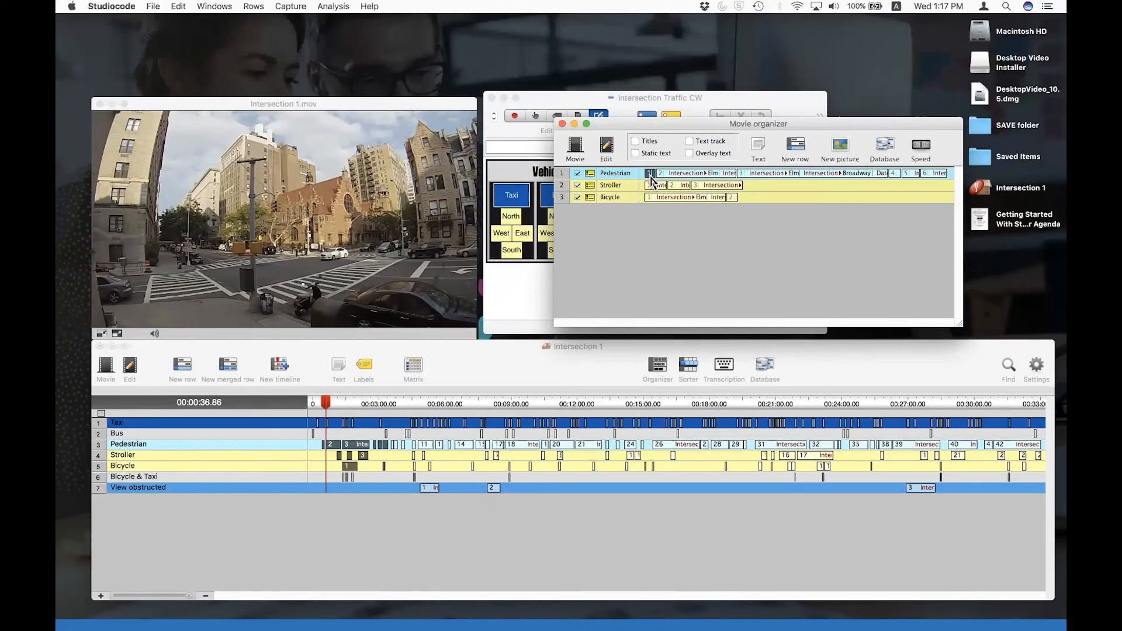
drag(651, 180, 886, 186)
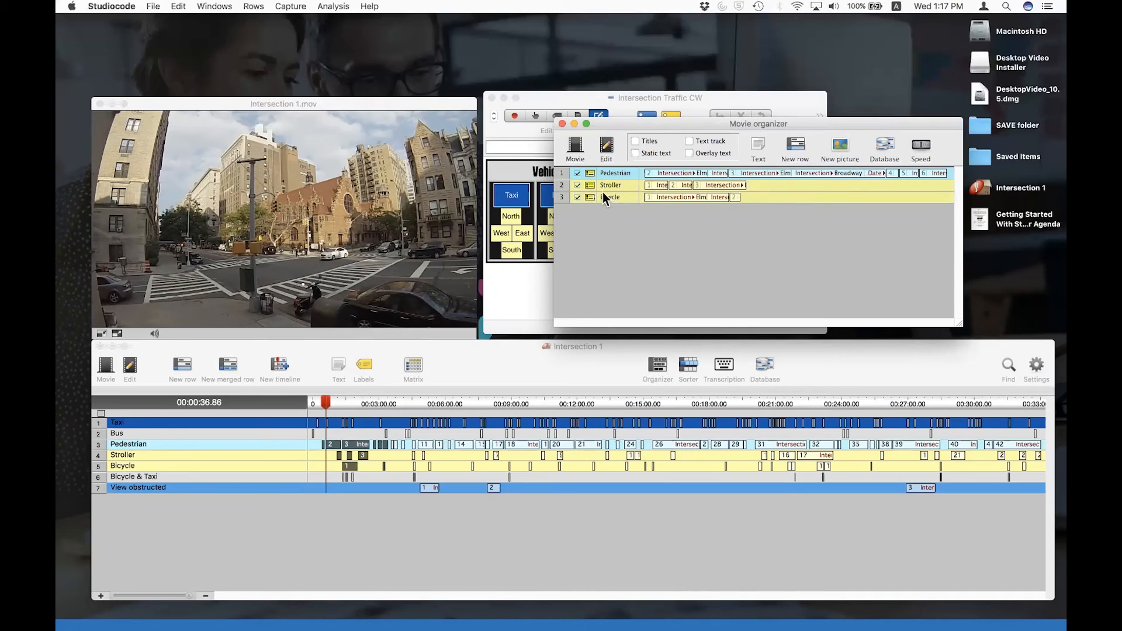
drag(563, 177, 565, 199)
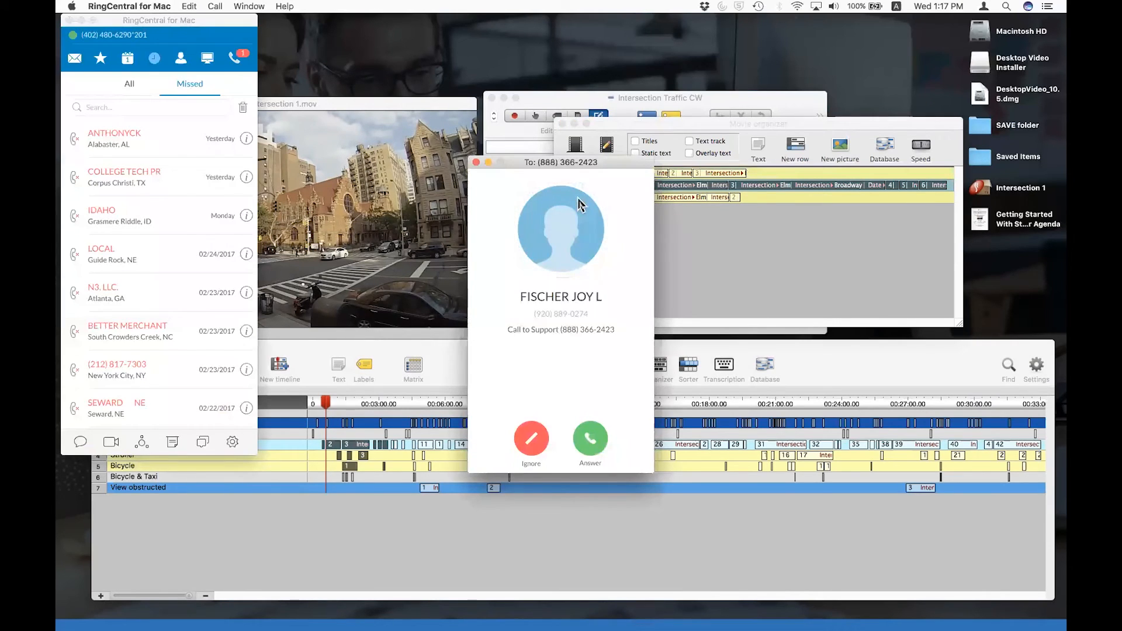
- Dismiss the incoming call, close the RingCentral window, and return to the Movie organizer
click(476, 162)
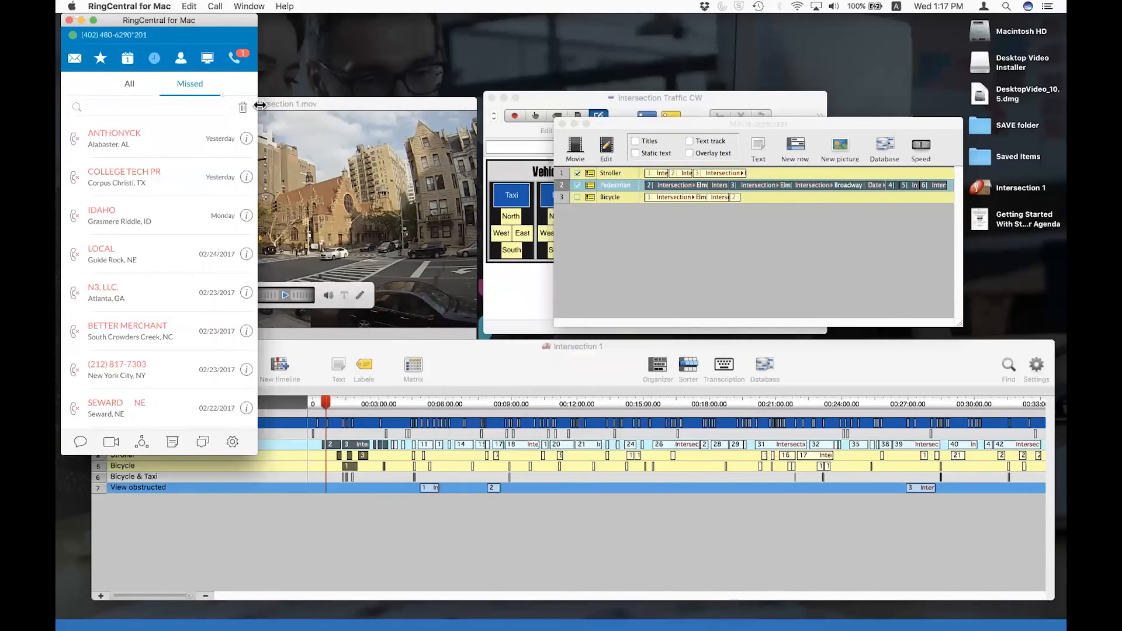
click(69, 21)
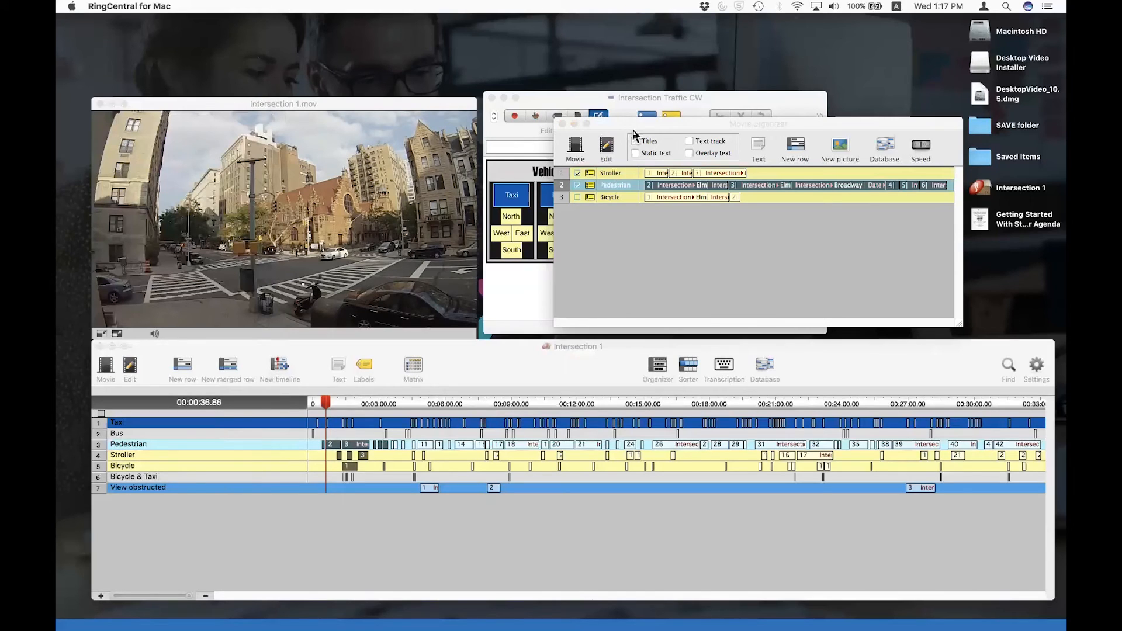
click(661, 124)
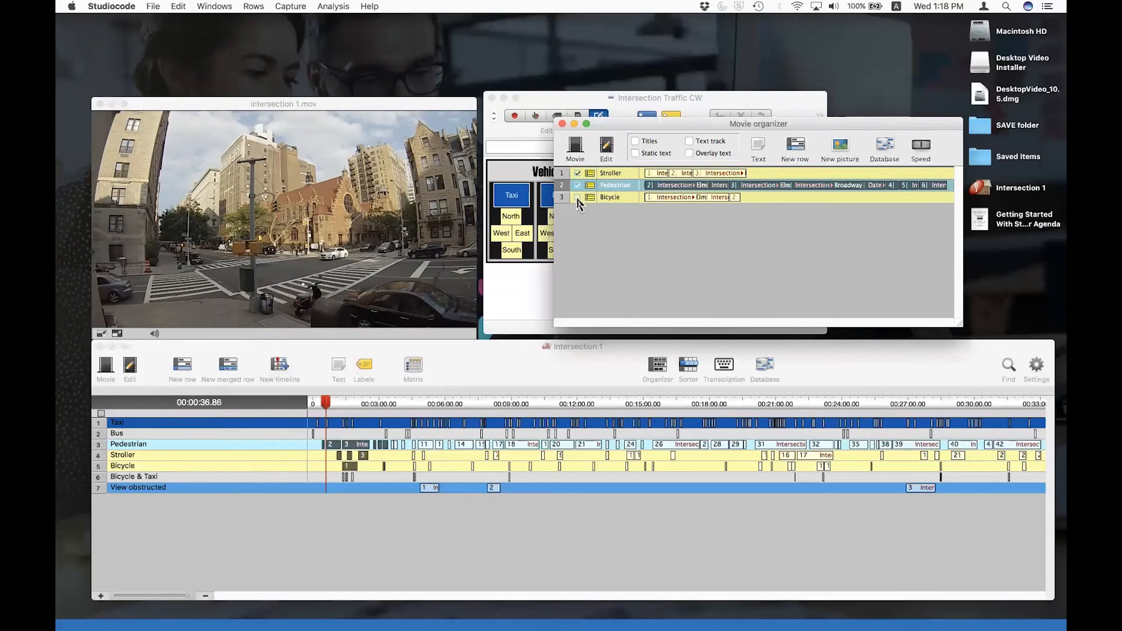
- Play the movie of the reordered Stroller and Pedestrian rows, and close it
click(576, 146)
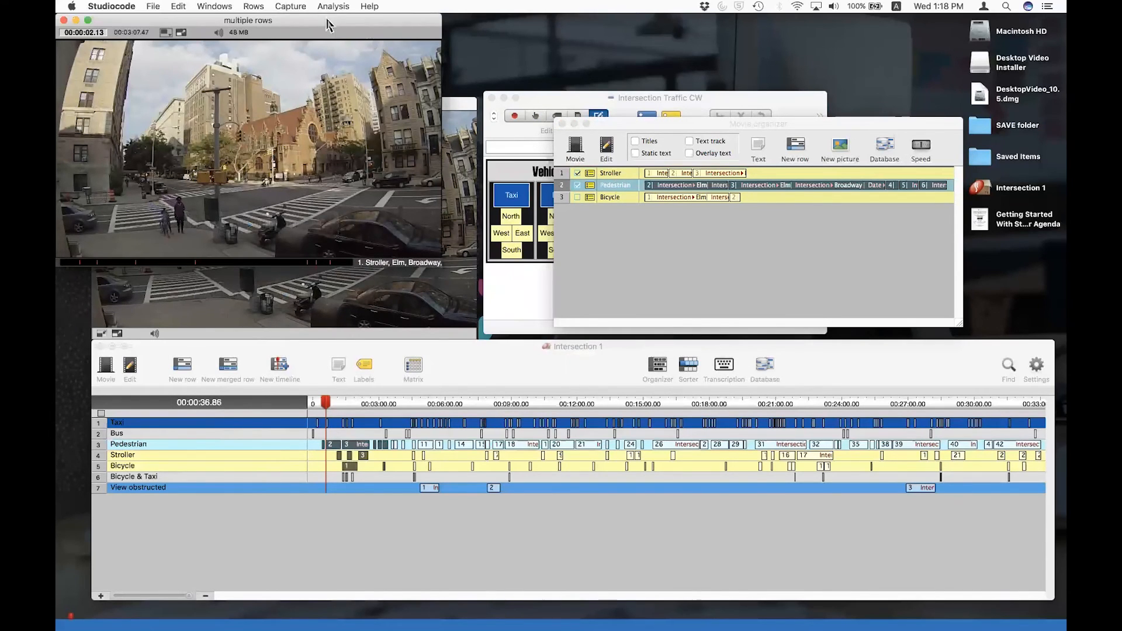
drag(327, 25, 399, 40)
click(136, 36)
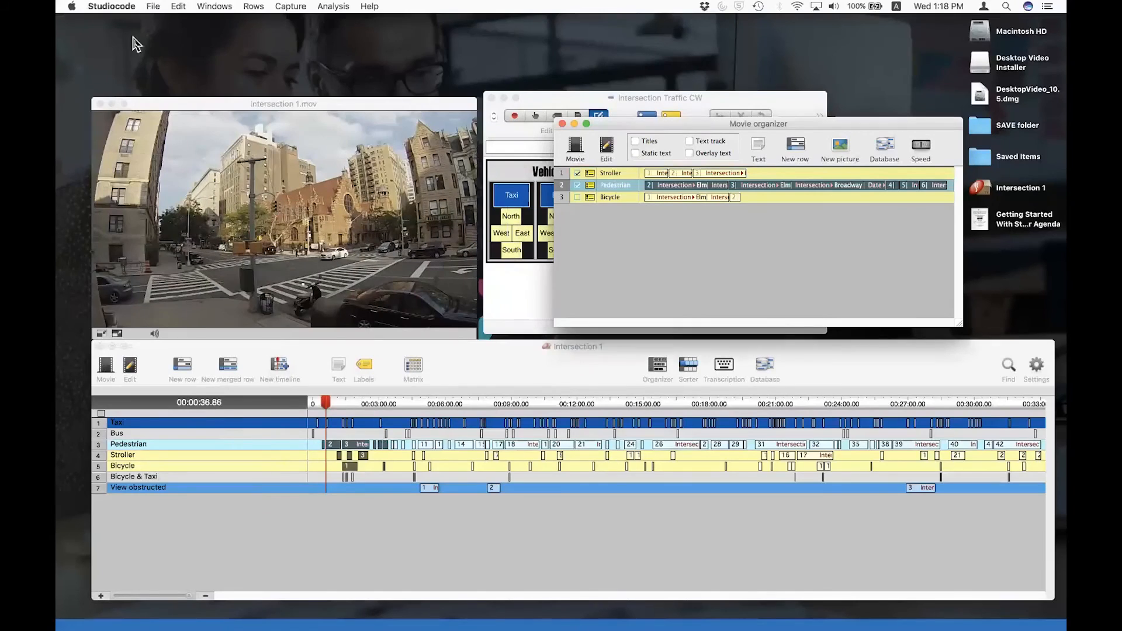
- Turn on Titles in the Movie organizer, play the Stroller and Pedestrian movie with titles, and close it
click(636, 142)
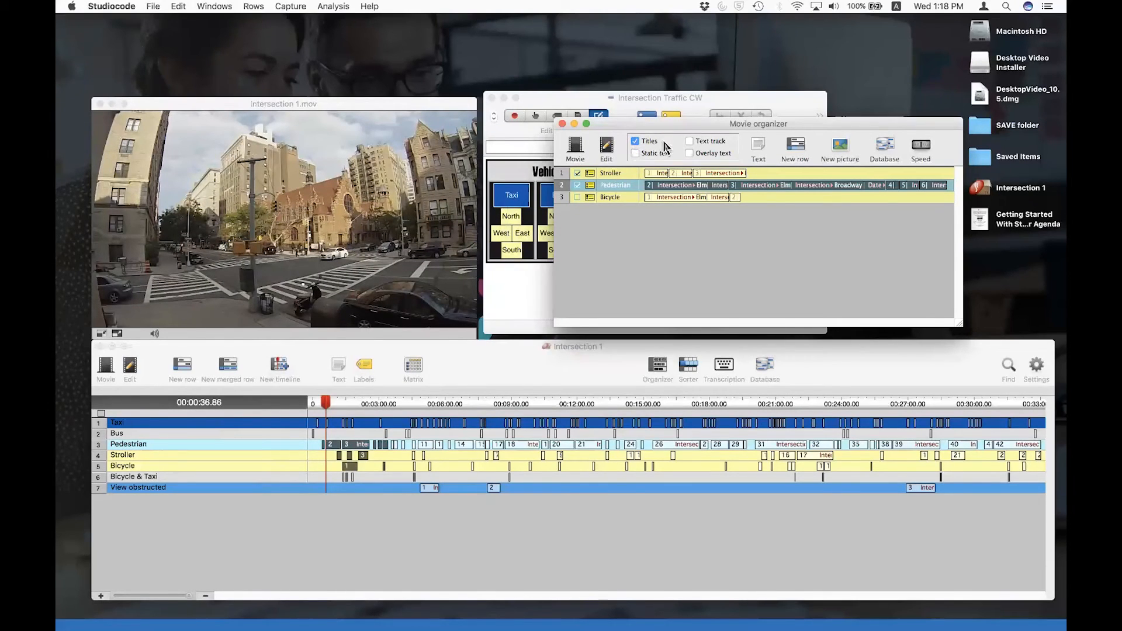
click(577, 148)
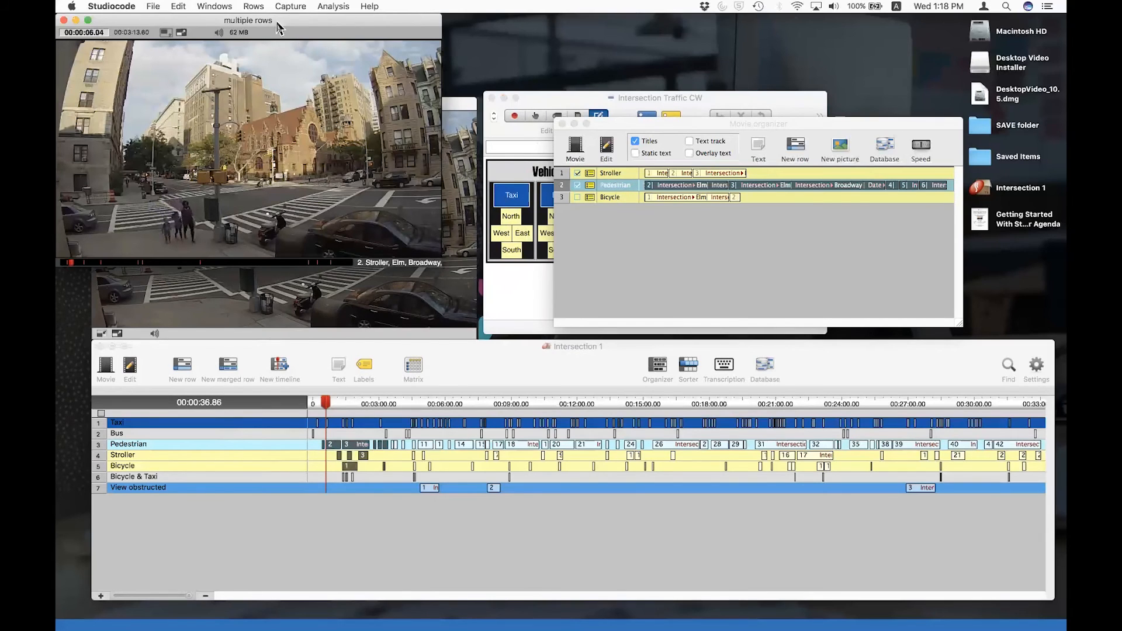
drag(228, 22, 282, 37)
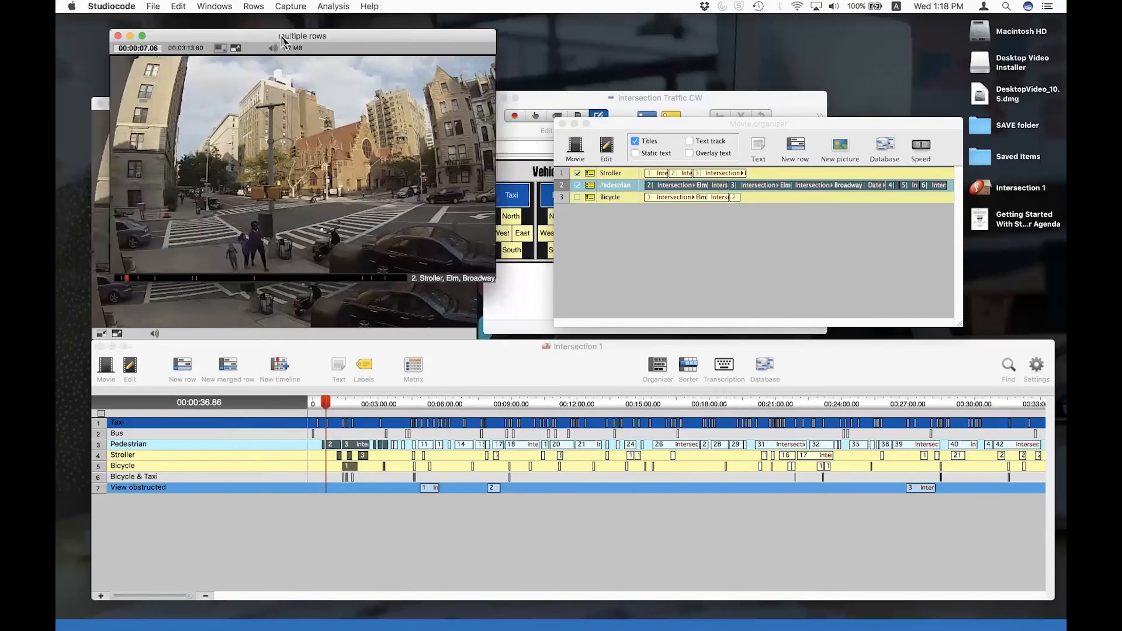
click(118, 36)
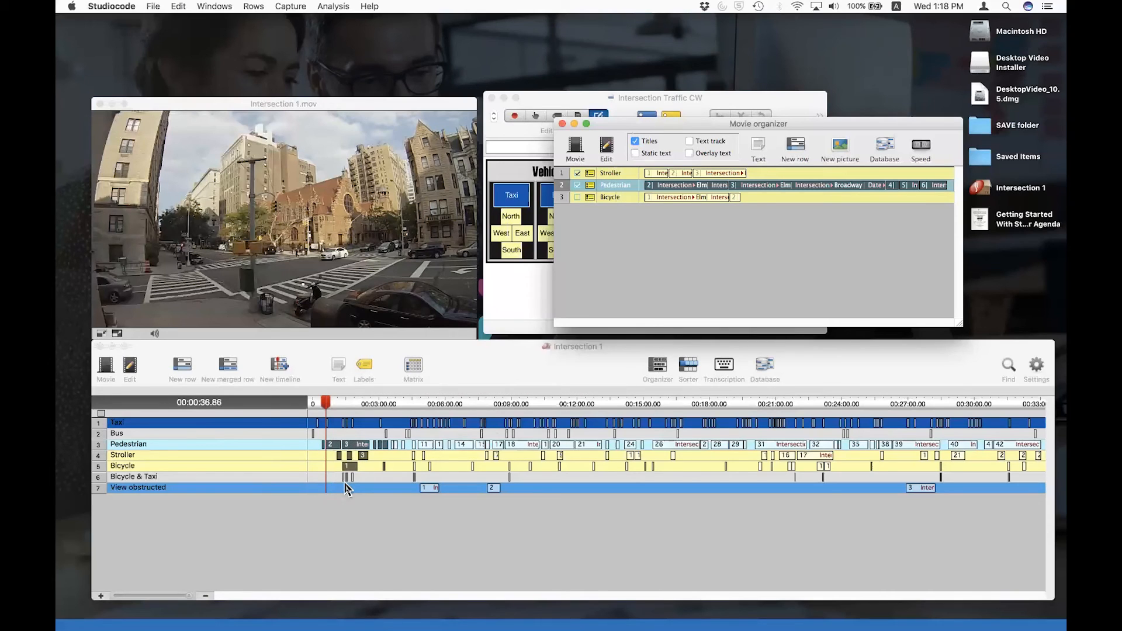
- Close the Movie organizer without saving its changes and return to the Intersection 1 timeline
click(620, 270)
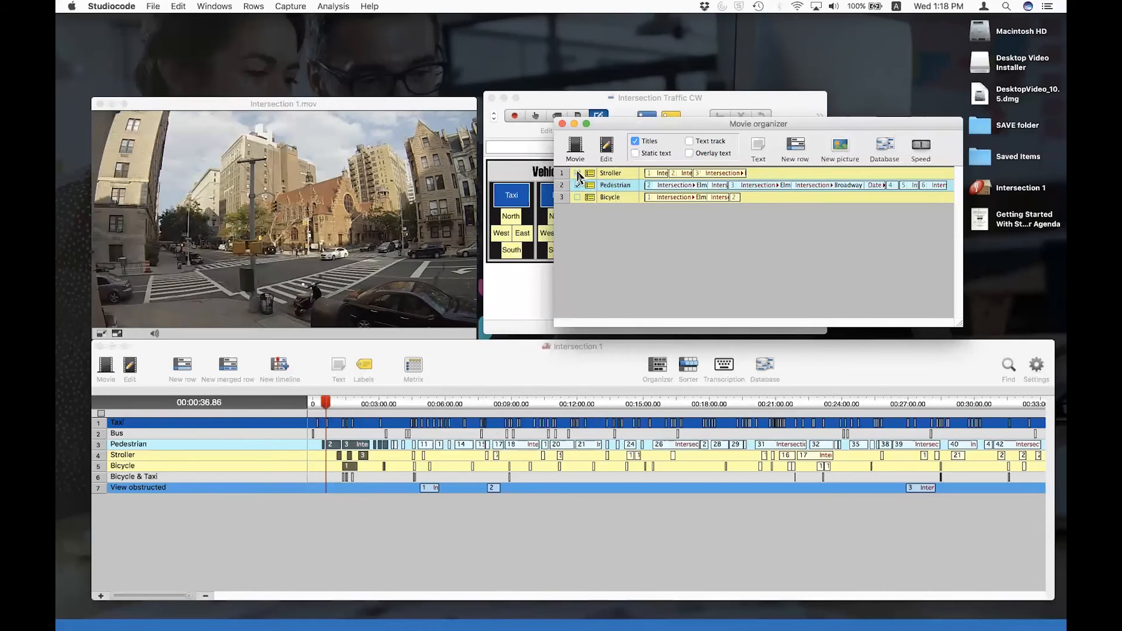
click(562, 124)
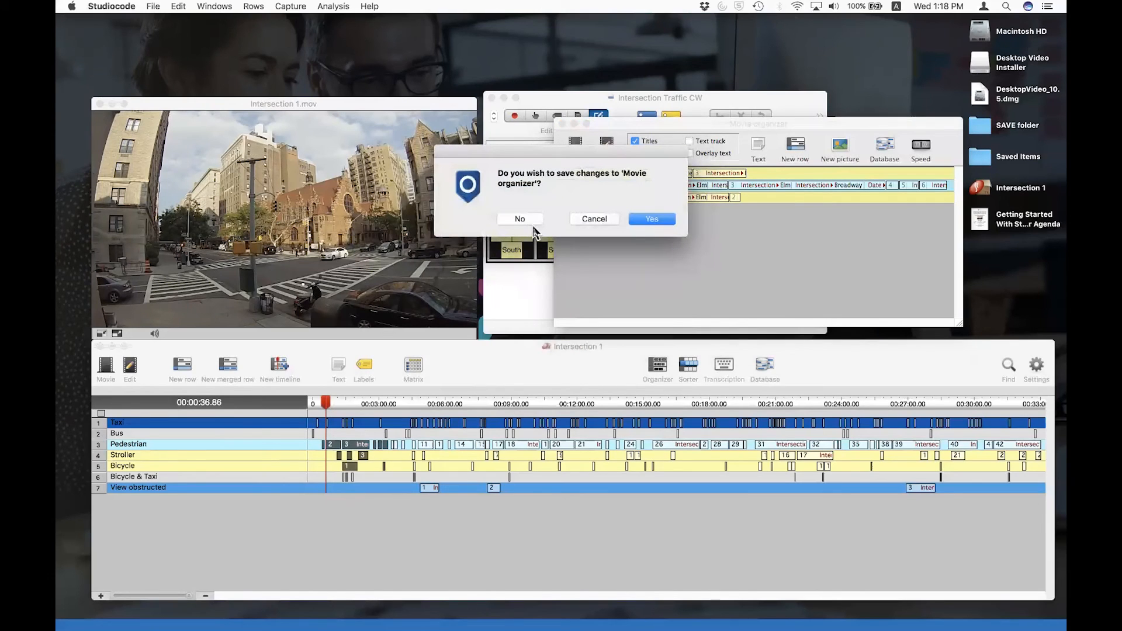
click(533, 221)
click(538, 286)
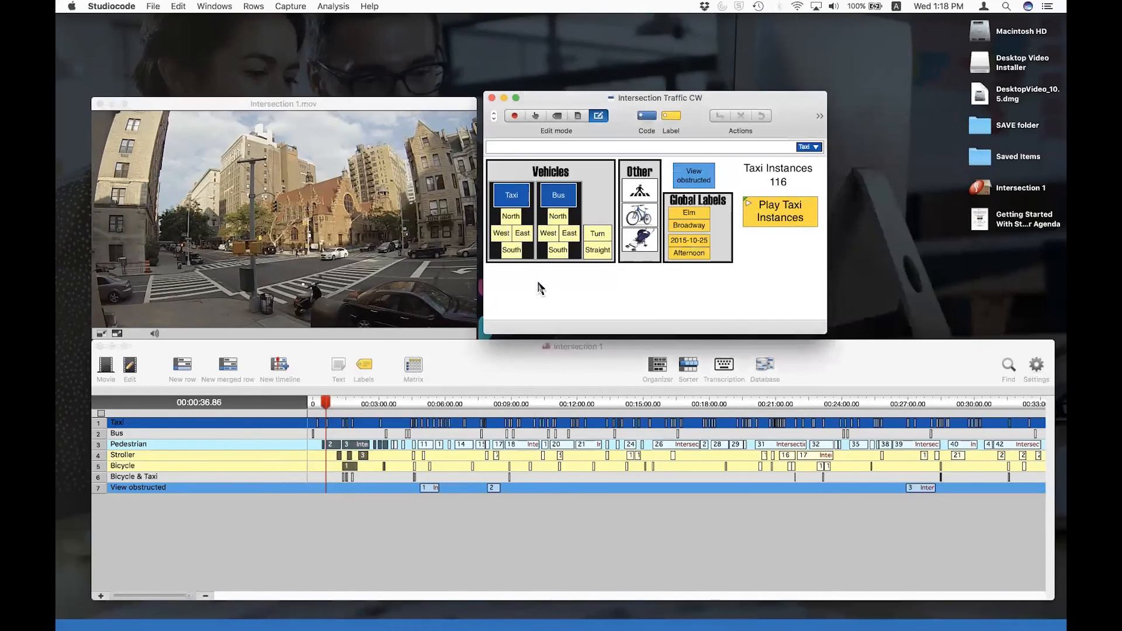
click(542, 359)
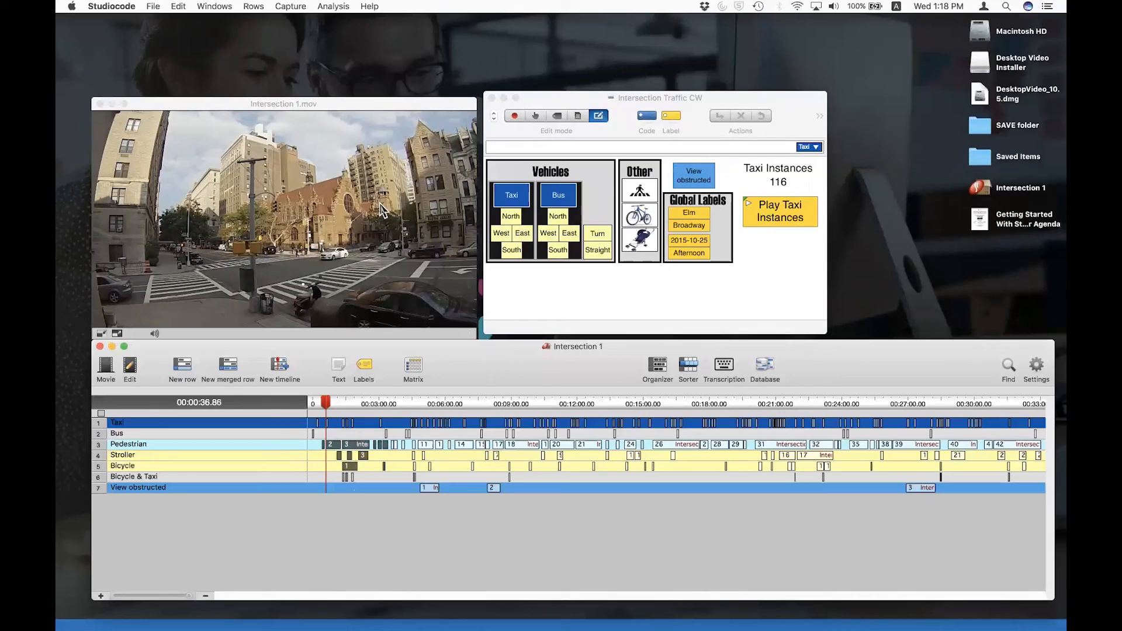
- Generate summary statistics for all rows of the timeline and send them to the output window
click(157, 7)
mouse_move(216, 66)
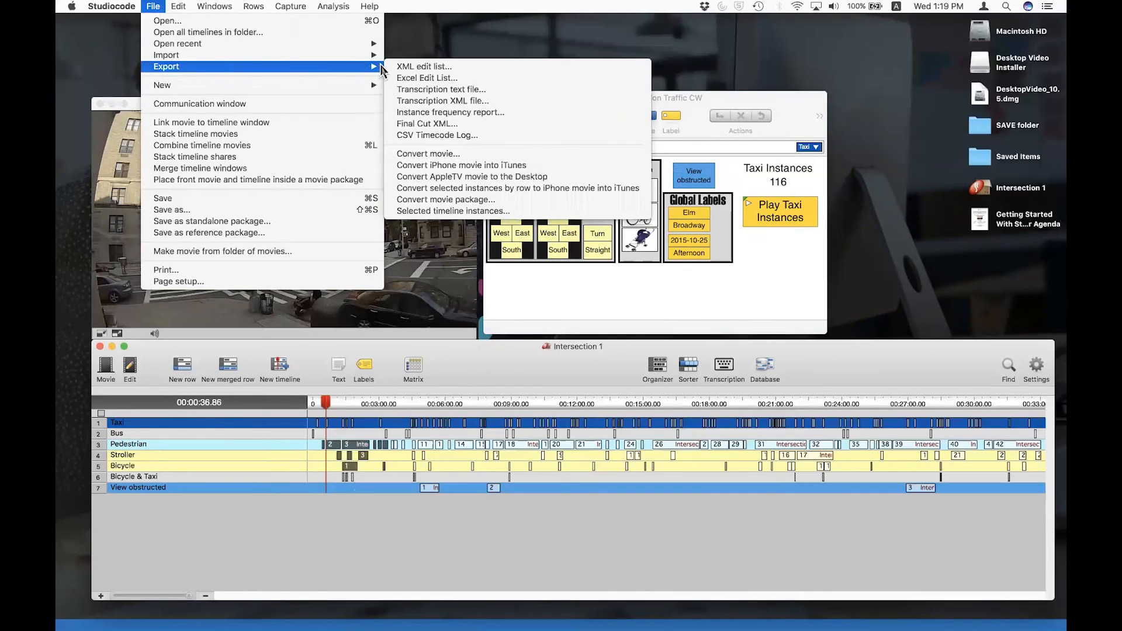
click(519, 117)
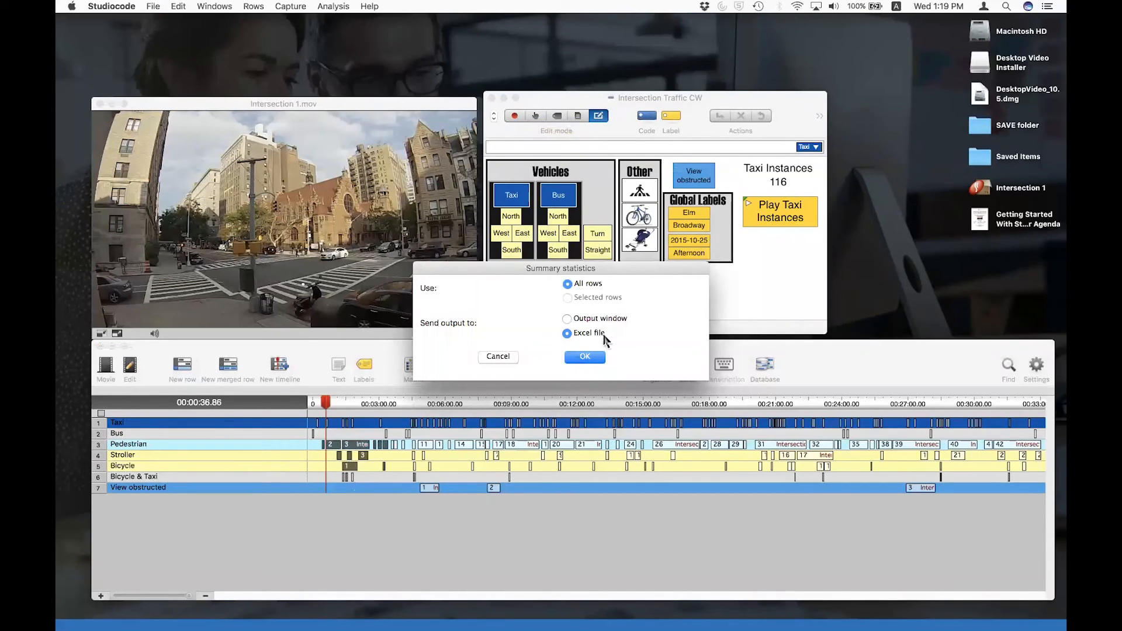
click(590, 325)
click(585, 357)
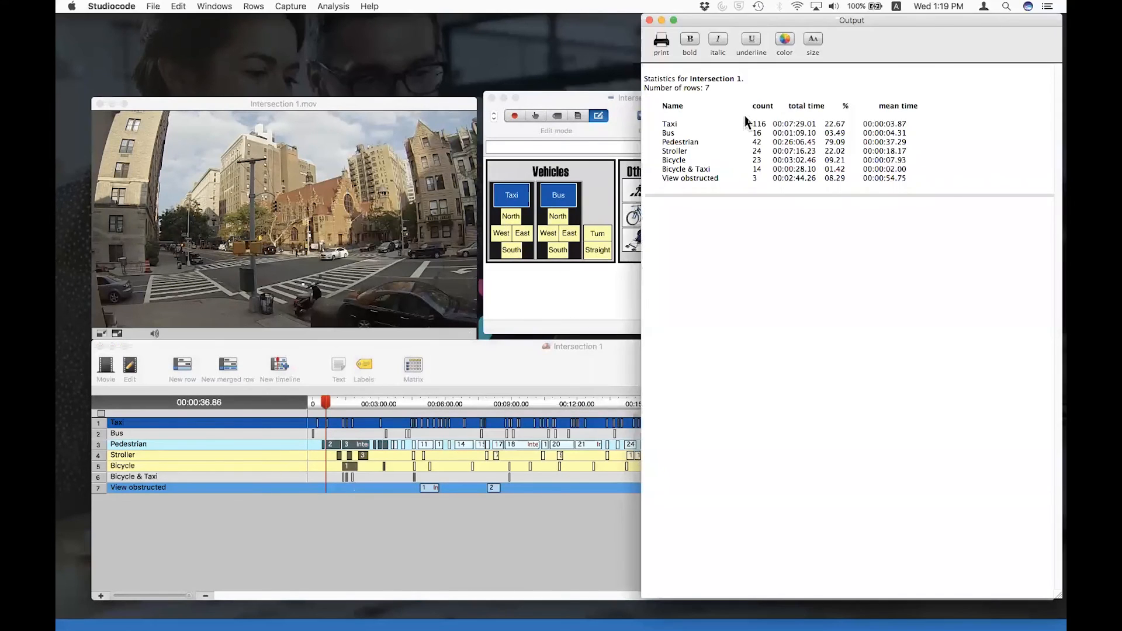
- Examine the count, total time, percentage and mean time of each row in the Output window, and close it
drag(781, 37, 507, 149)
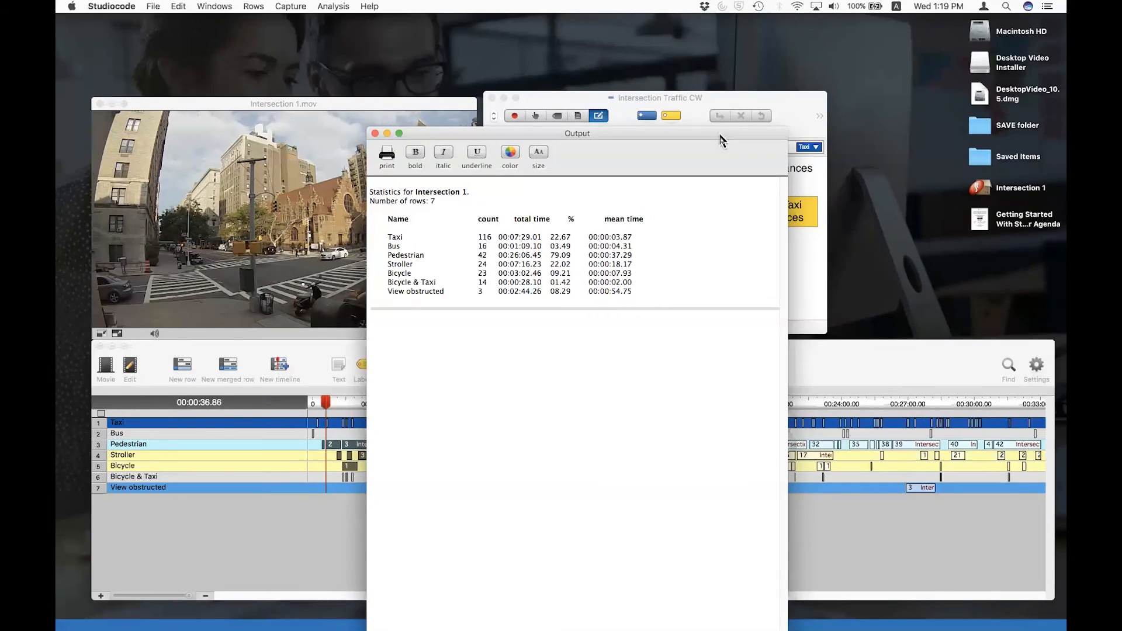
drag(720, 140, 848, 122)
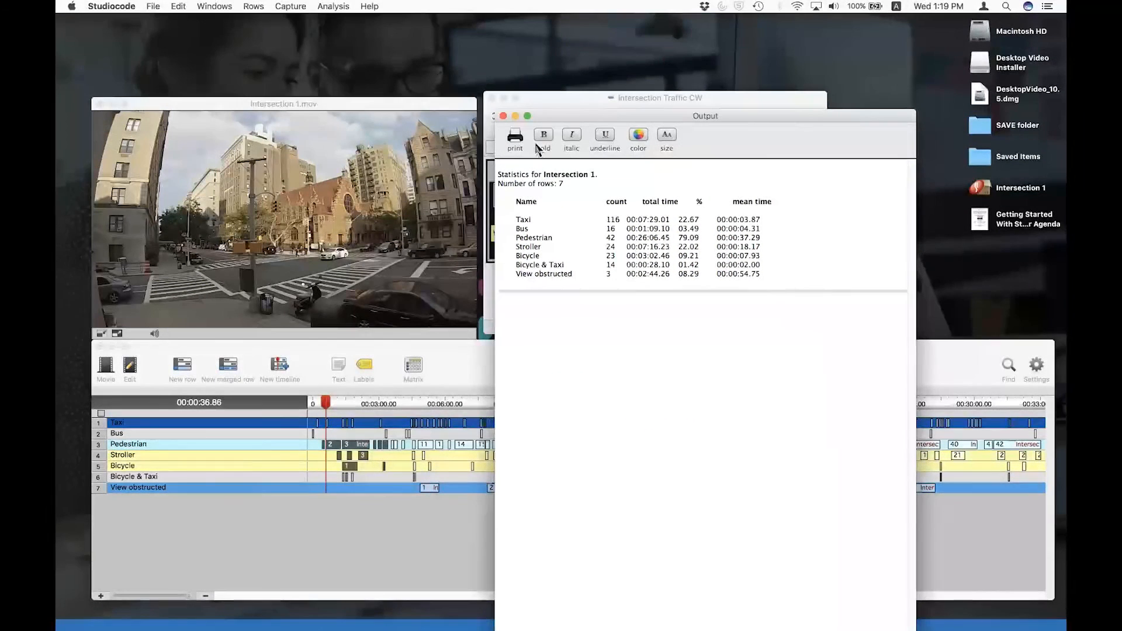
click(503, 116)
click(567, 105)
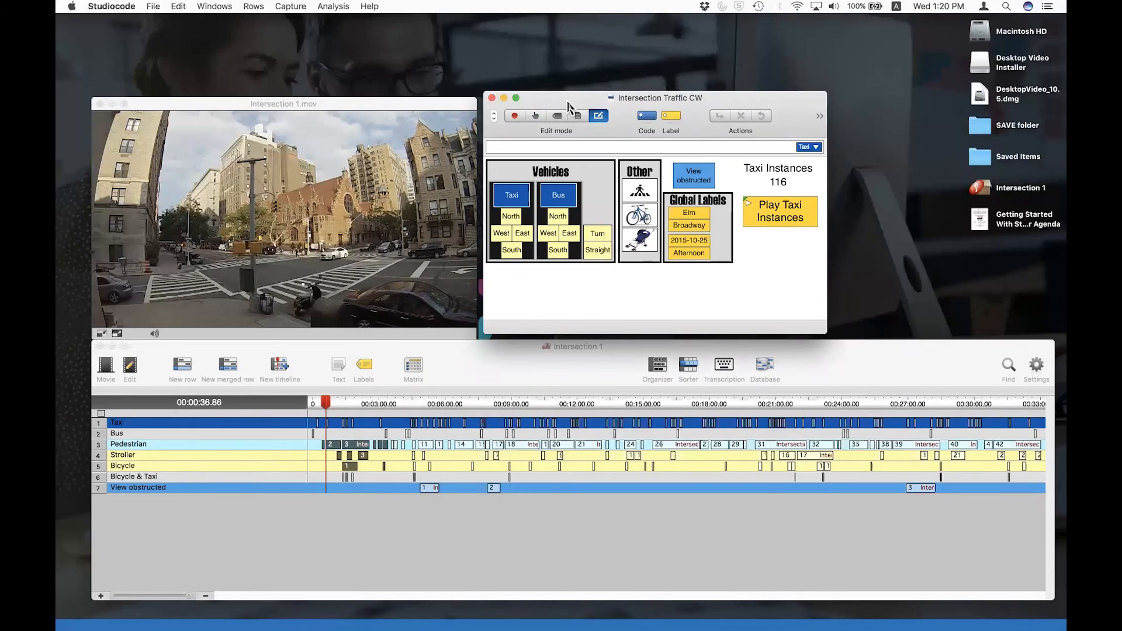
drag(567, 103, 564, 103)
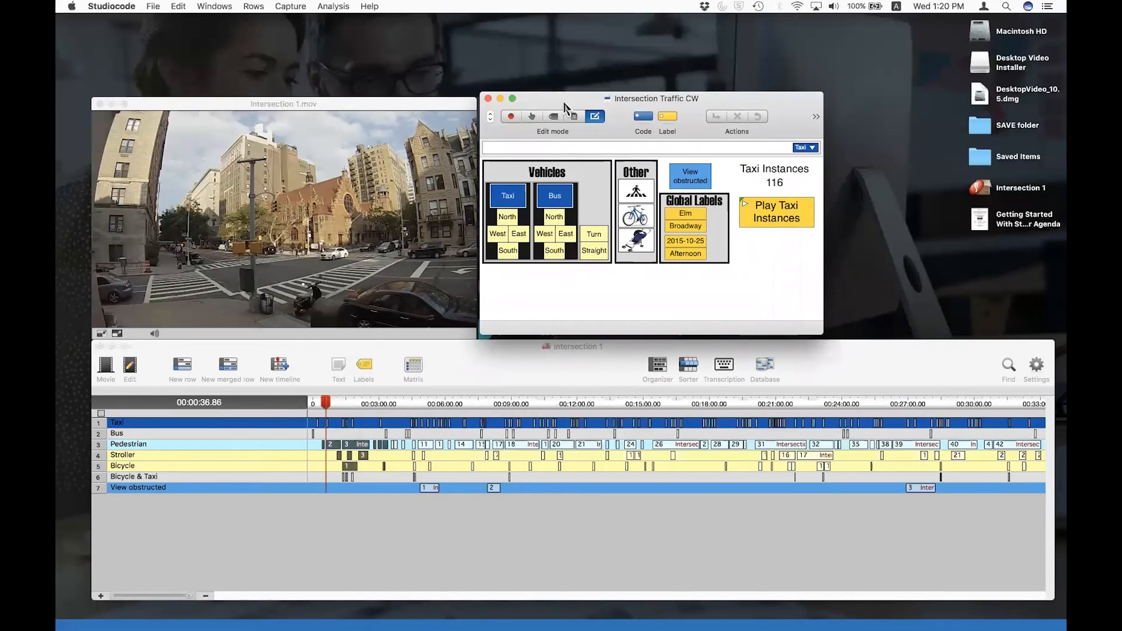
- Create a new statistical window, shrink it and place it beside the movie and above the timeline
click(154, 7)
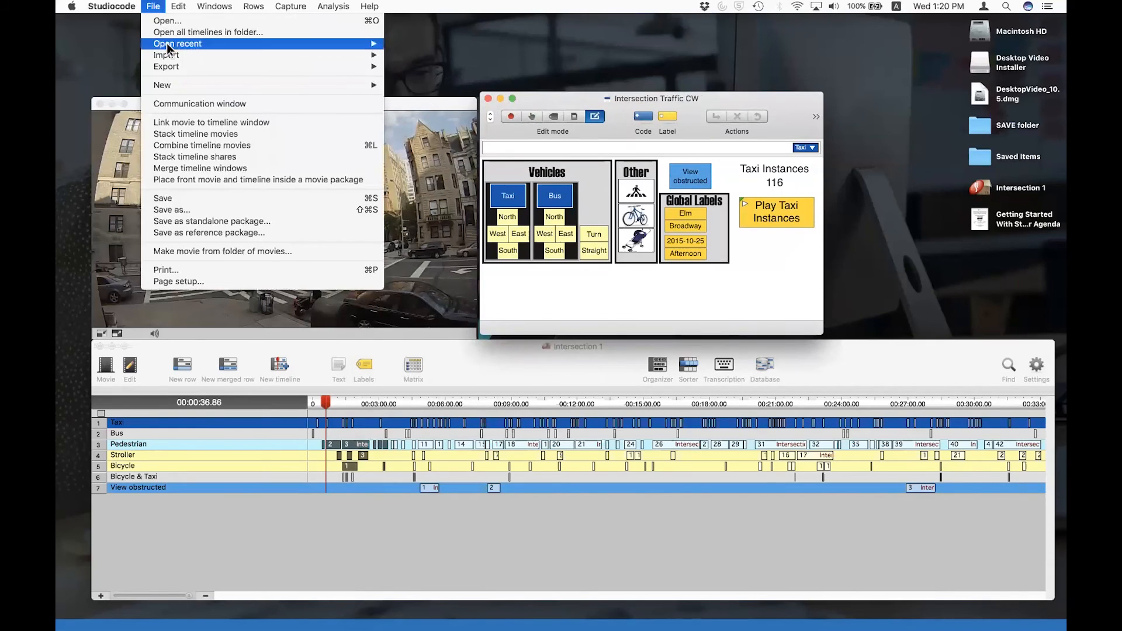
mouse_move(182, 85)
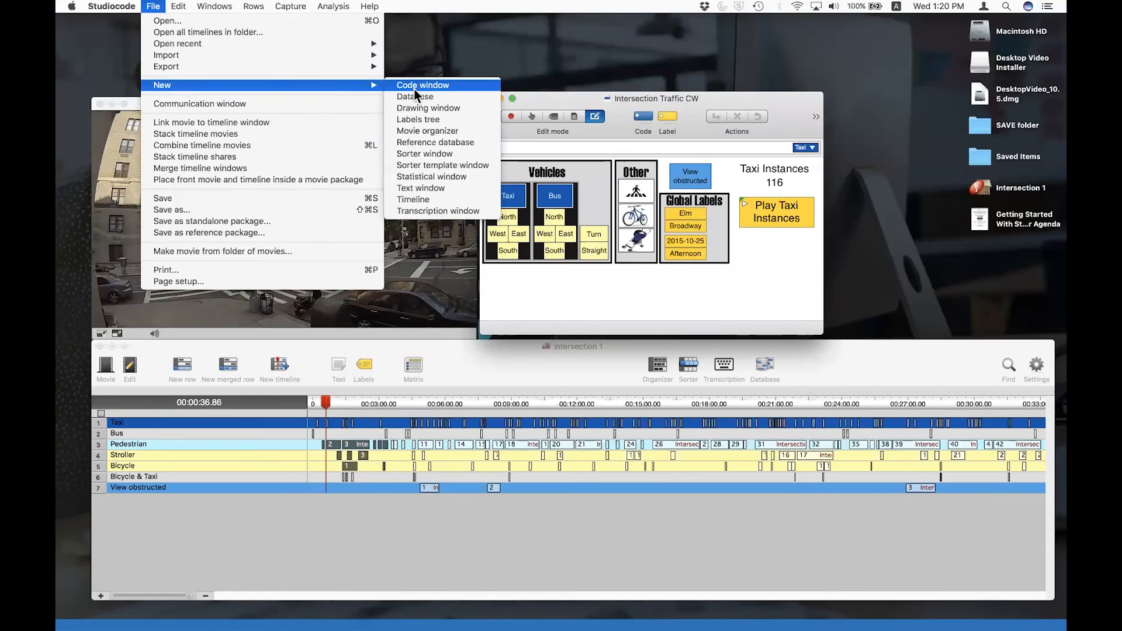
click(470, 180)
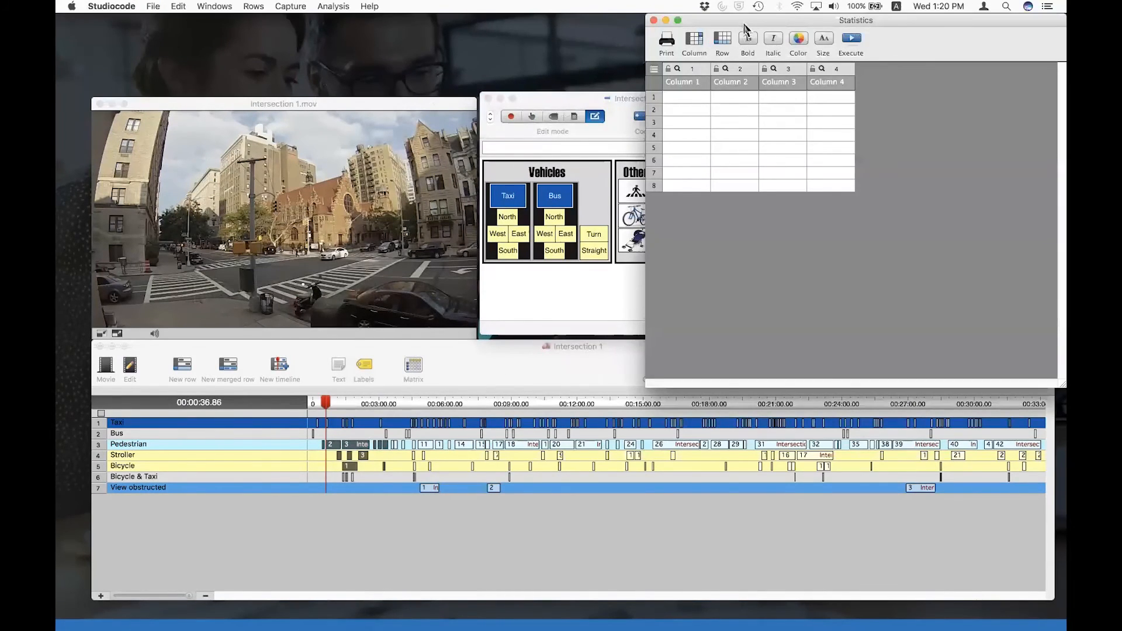
drag(743, 21, 653, 138)
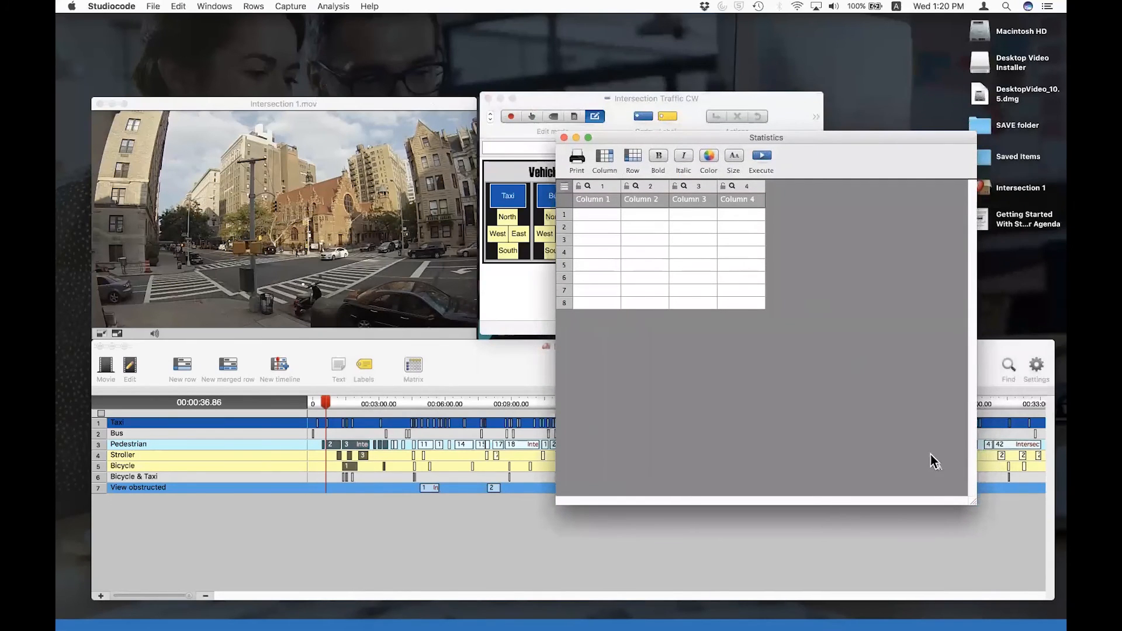
drag(973, 509, 894, 398)
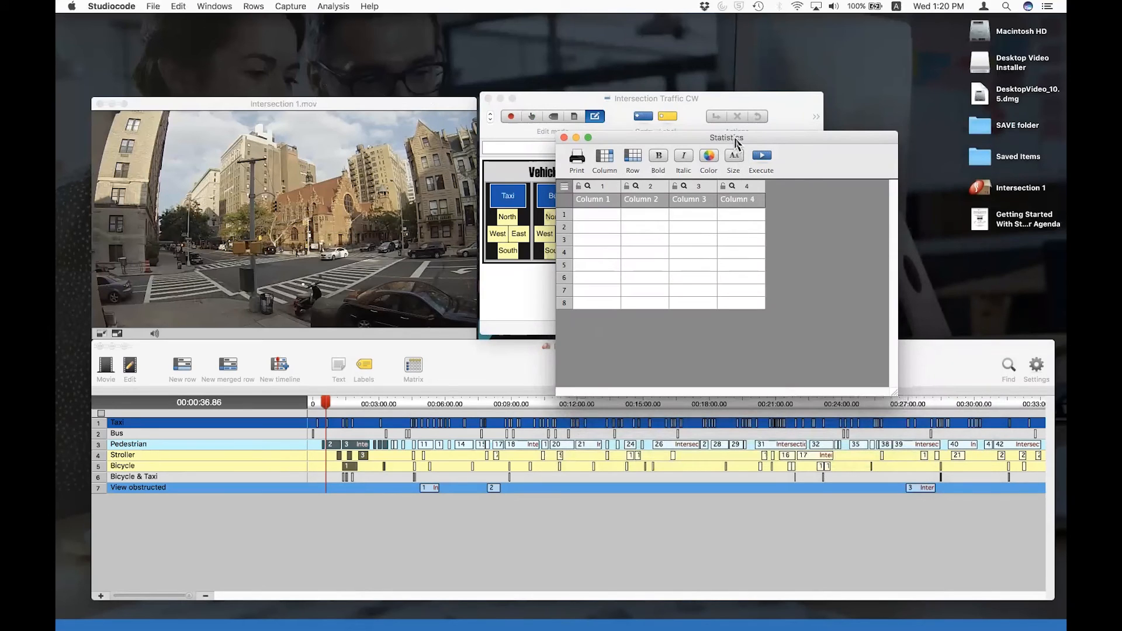
drag(737, 143, 760, 143)
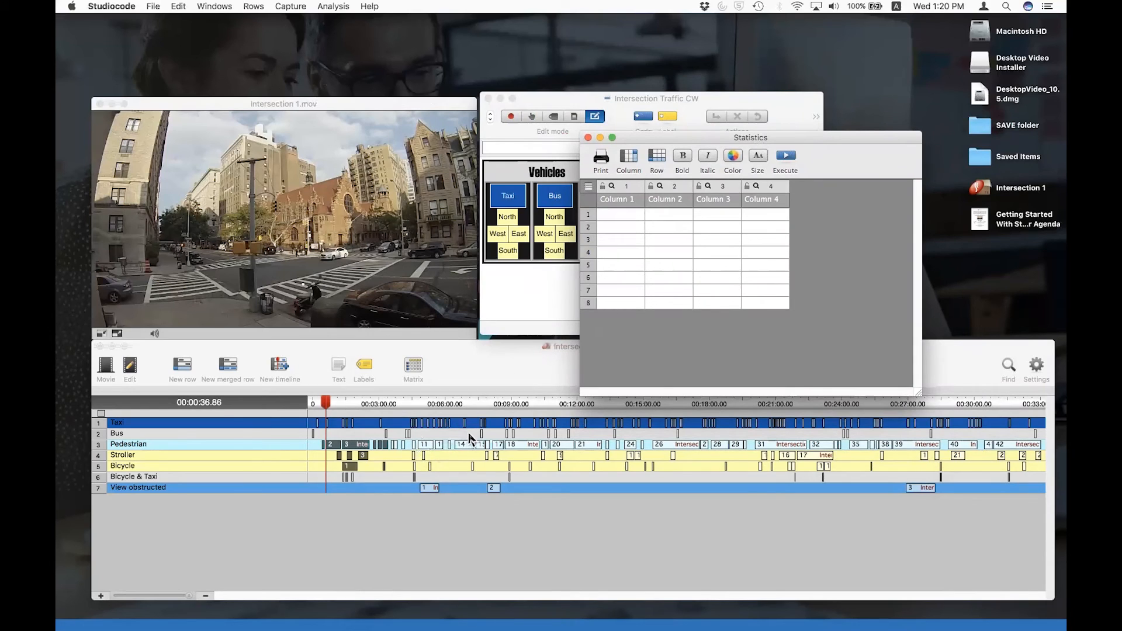
- Enter the row heading "Bus" in row 2, column 1 and the heading "# of instances" in row 1, column 2 of the Statistics table
right_click(635, 231)
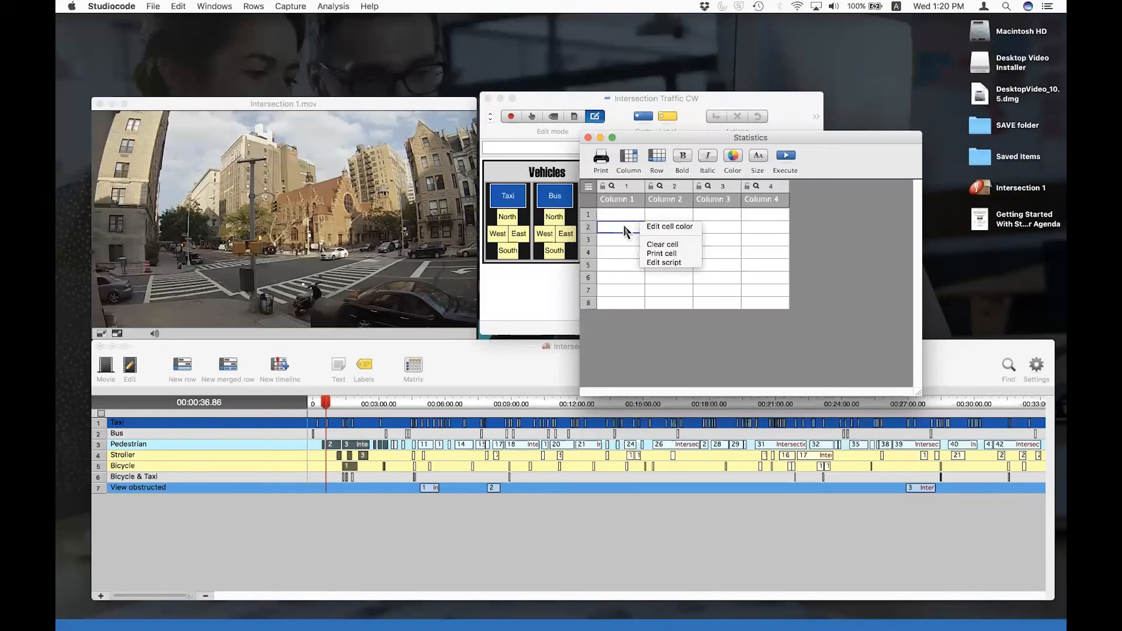
click(668, 216)
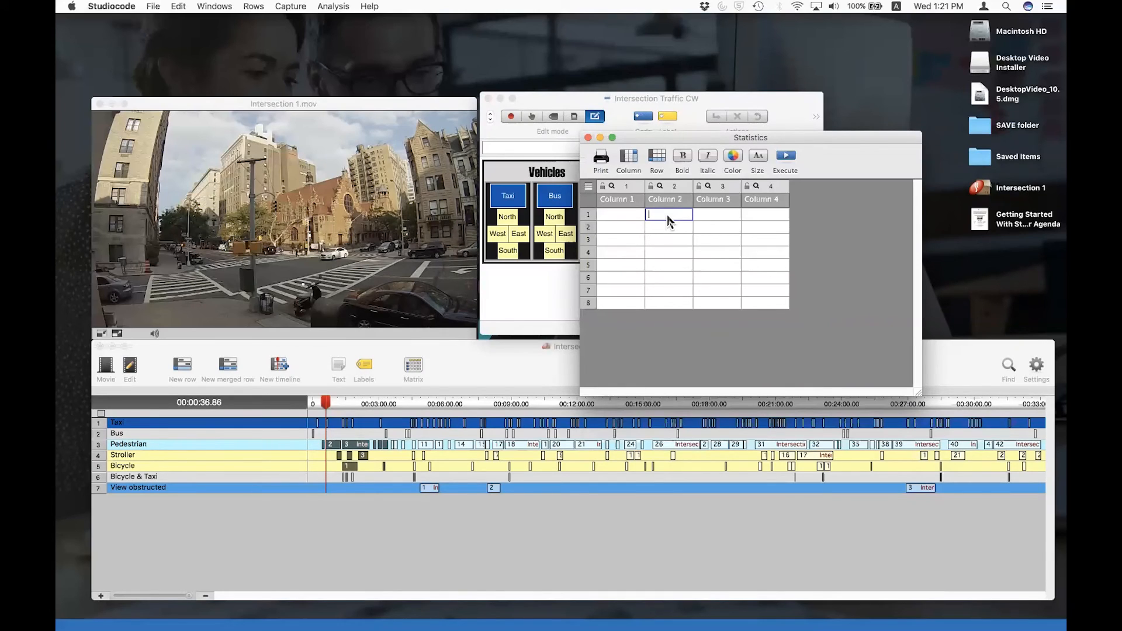
click(629, 228)
text(Bus)
click(657, 214)
text(# of instances)
- Run the script show count instances where row = "Taxi" in the cell beside Bus, and close the Script Editor
right_click(678, 236)
click(703, 273)
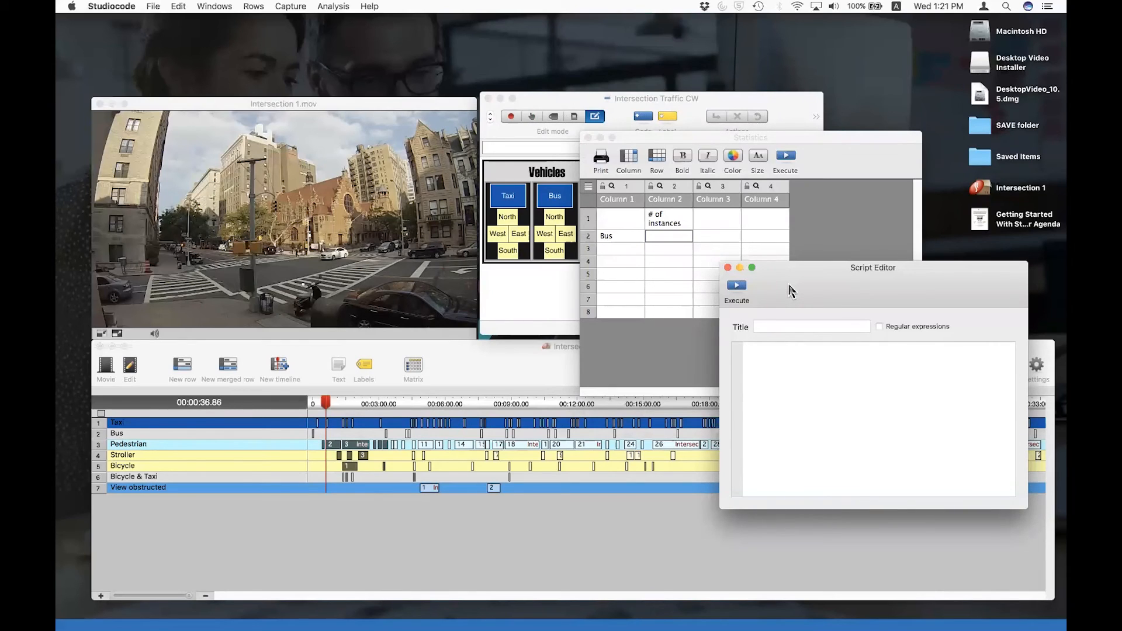
text(show count instances where row = ")
text(Taxi)
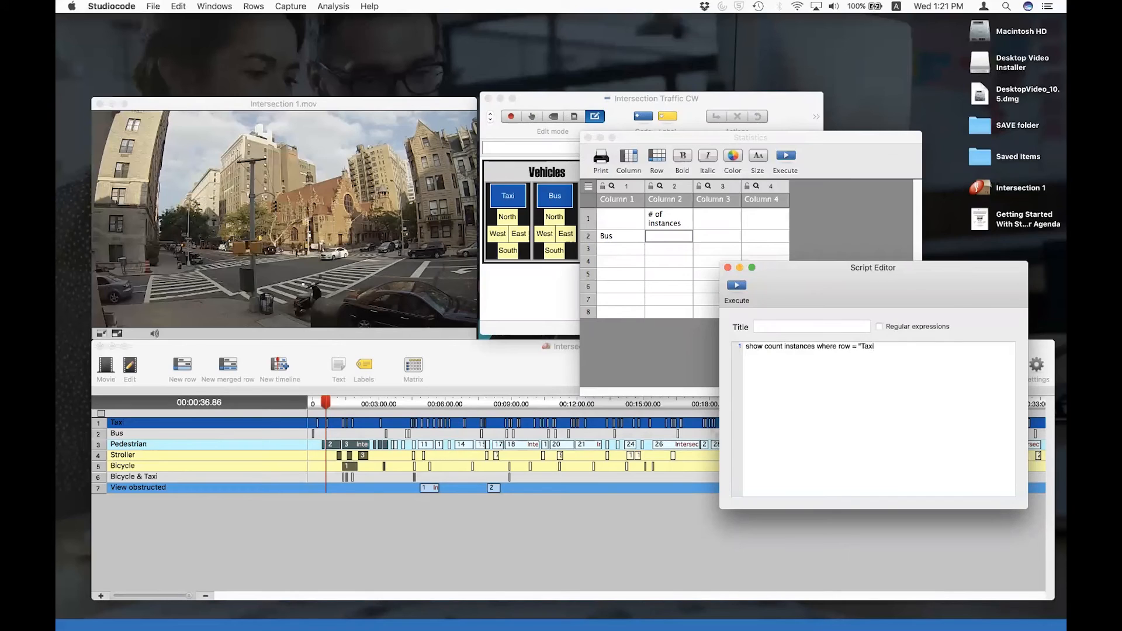
click(737, 285)
drag(791, 296, 794, 275)
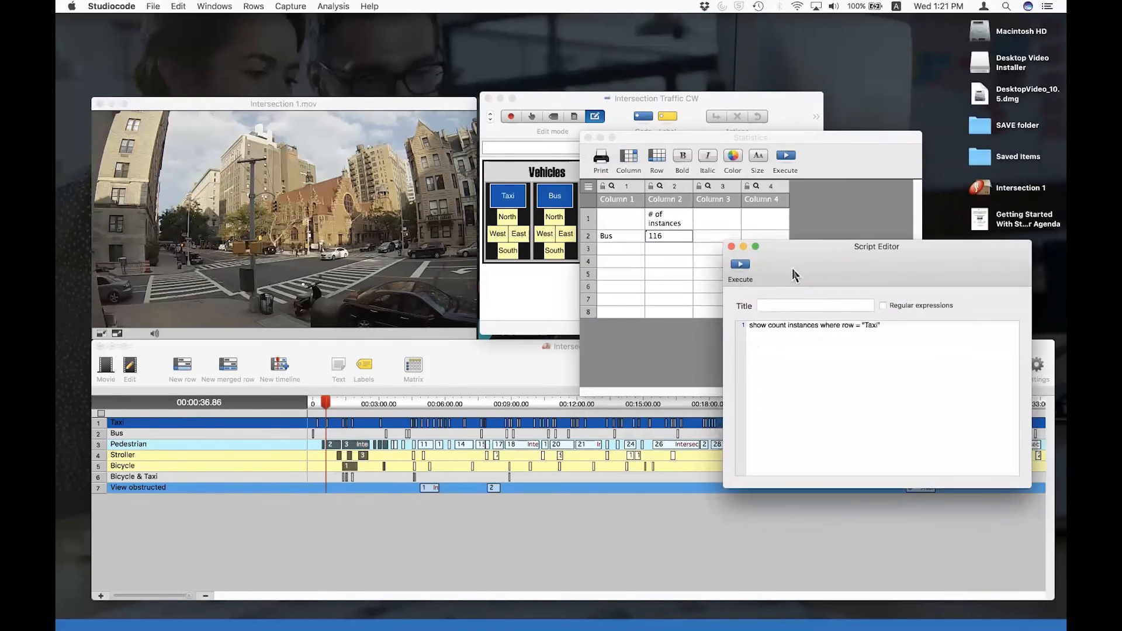
click(731, 247)
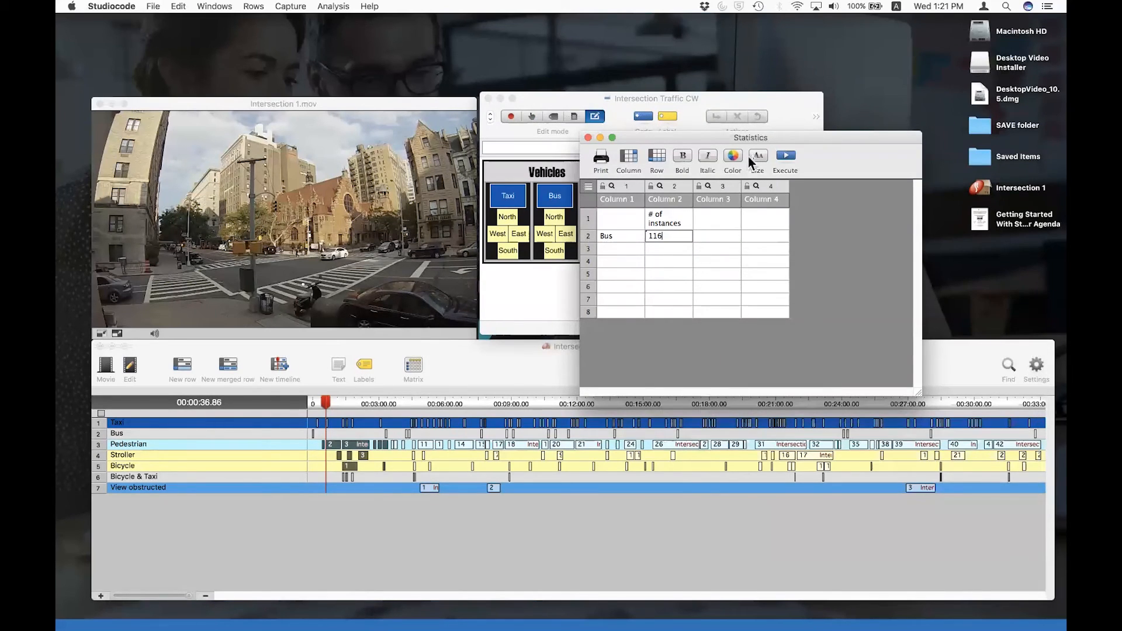
- Move the Statistics window slightly and shrink it closer to its table
drag(755, 140, 768, 142)
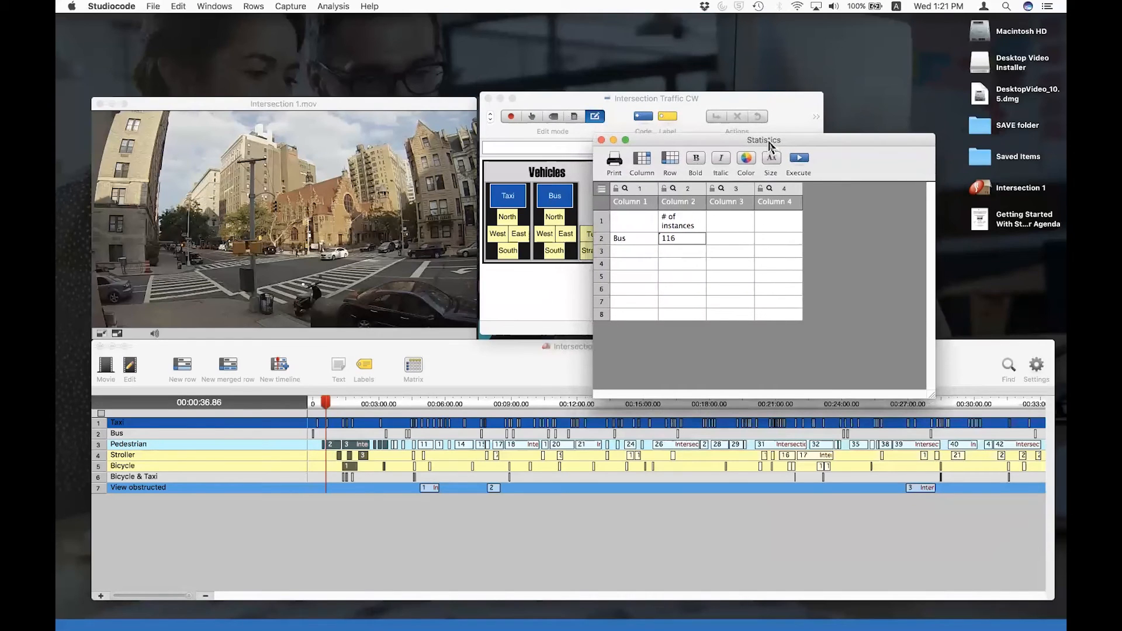
mouse_move(768, 144)
mouse_down()
mouse_move(753, 152)
mouse_move(771, 156)
mouse_move(776, 139)
mouse_up()
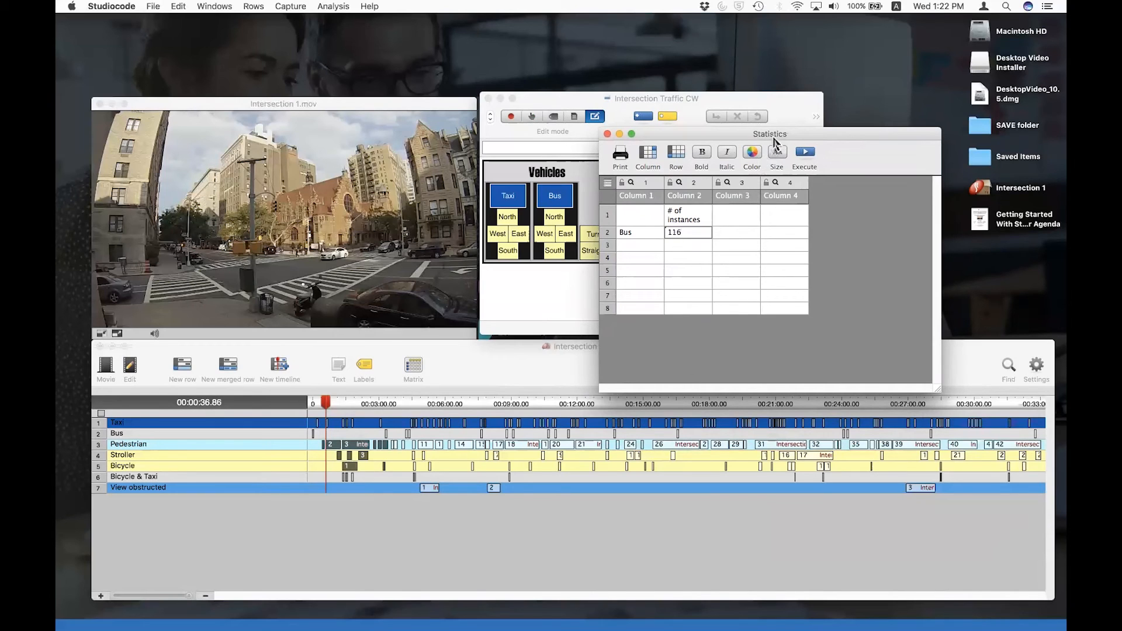
mouse_move(774, 140)
mouse_down()
mouse_move(761, 141)
mouse_move(771, 146)
mouse_up()
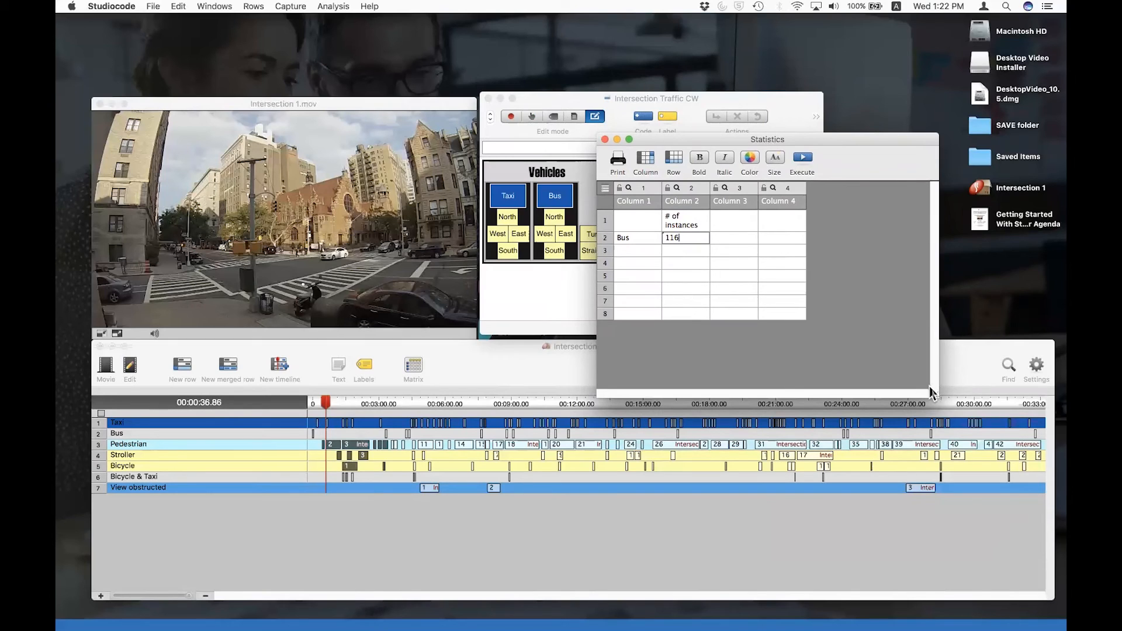
drag(936, 396, 906, 361)
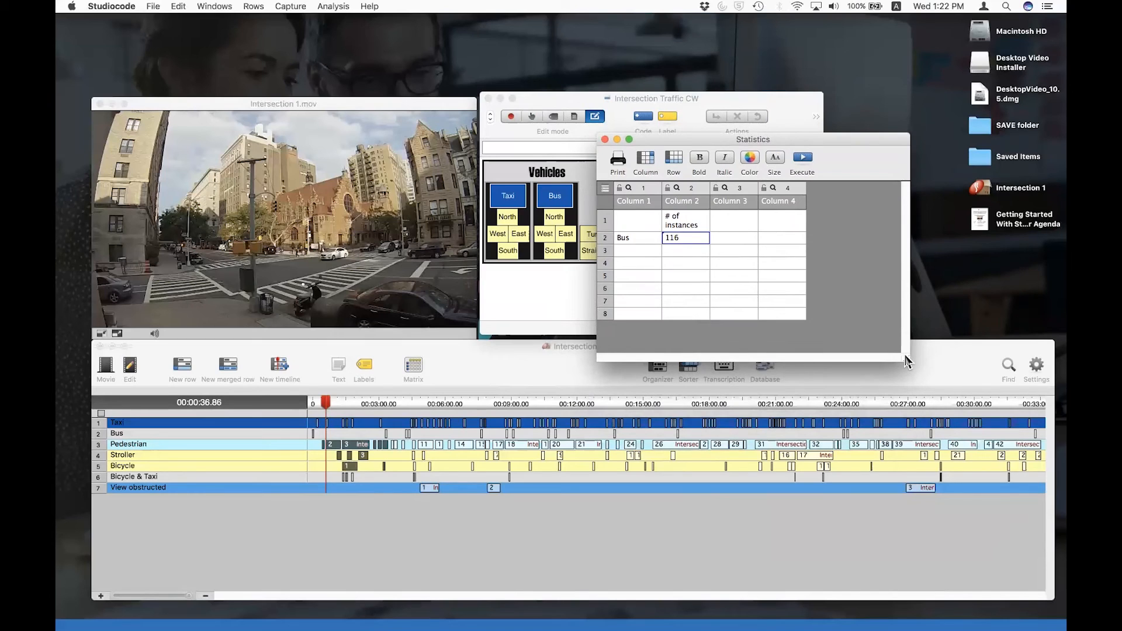
drag(906, 361, 891, 350)
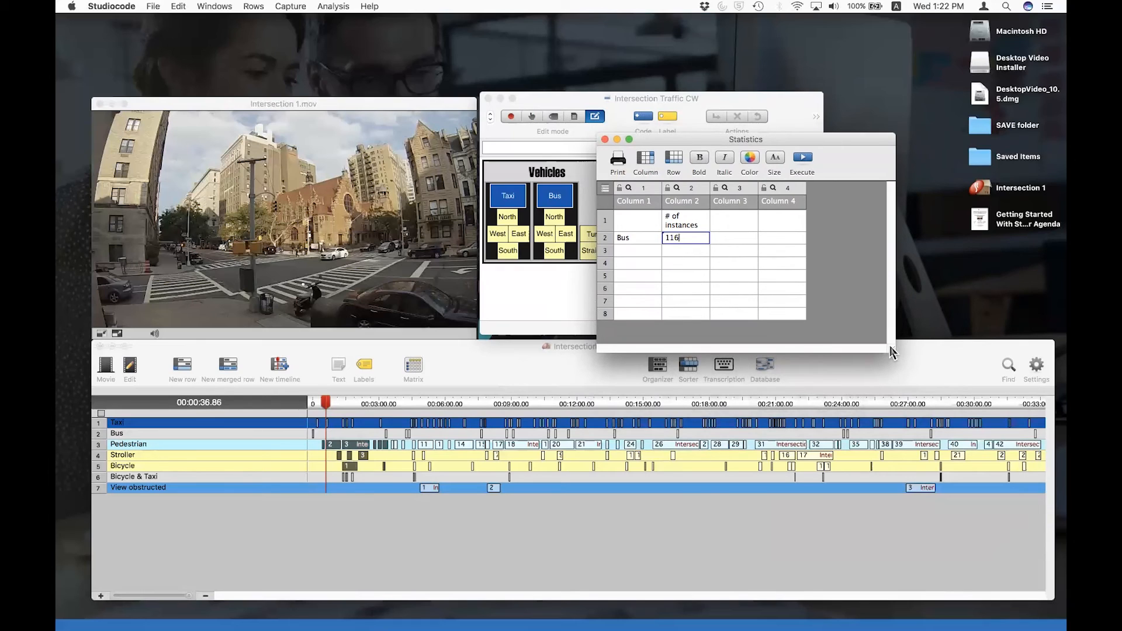
drag(890, 350, 869, 346)
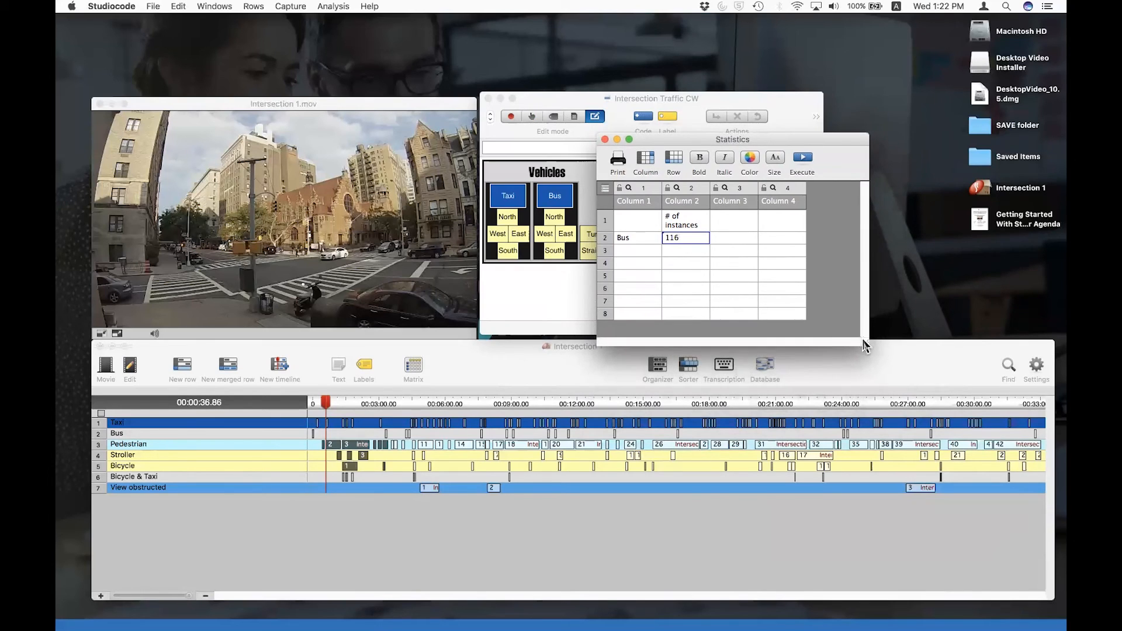
- Select the early Pedestrian, Stroller and Bicycle instances on the timeline and open them in the Sorter, repositioning its window over the timeline
click(695, 113)
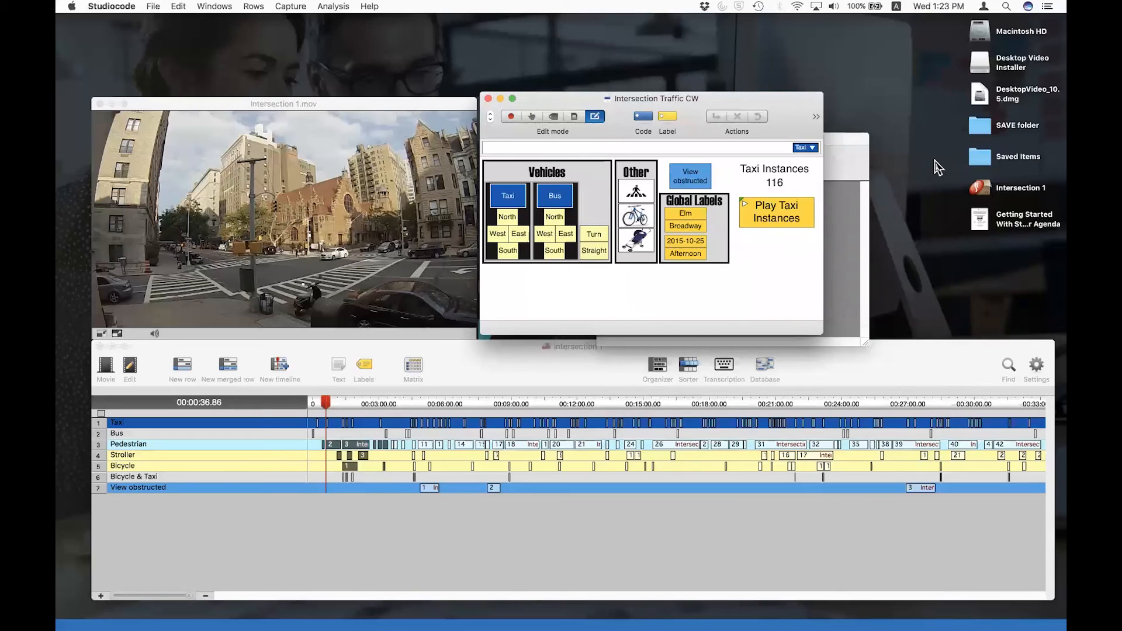
key(XF86AudioRaiseVolume)
click(298, 456)
click(292, 449)
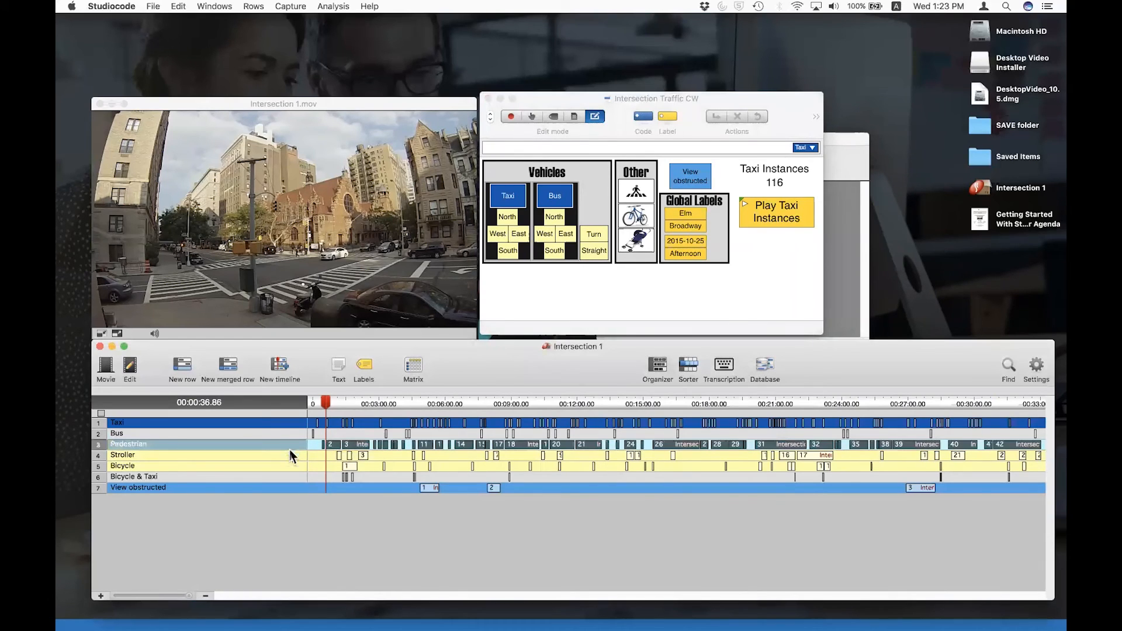
click(316, 447)
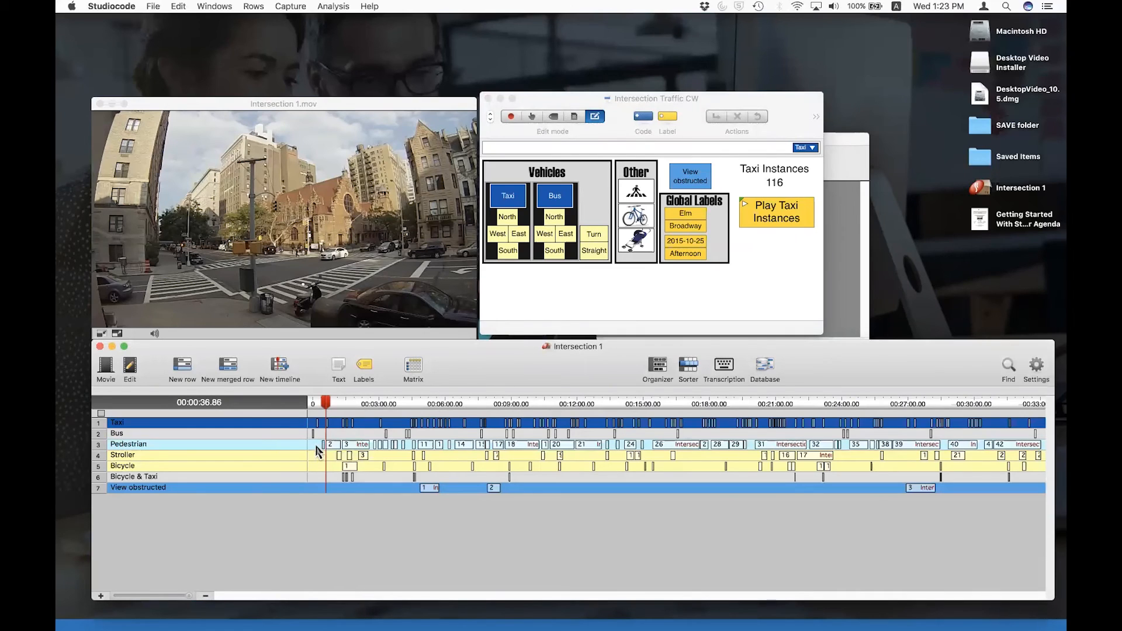
drag(367, 459, 391, 473)
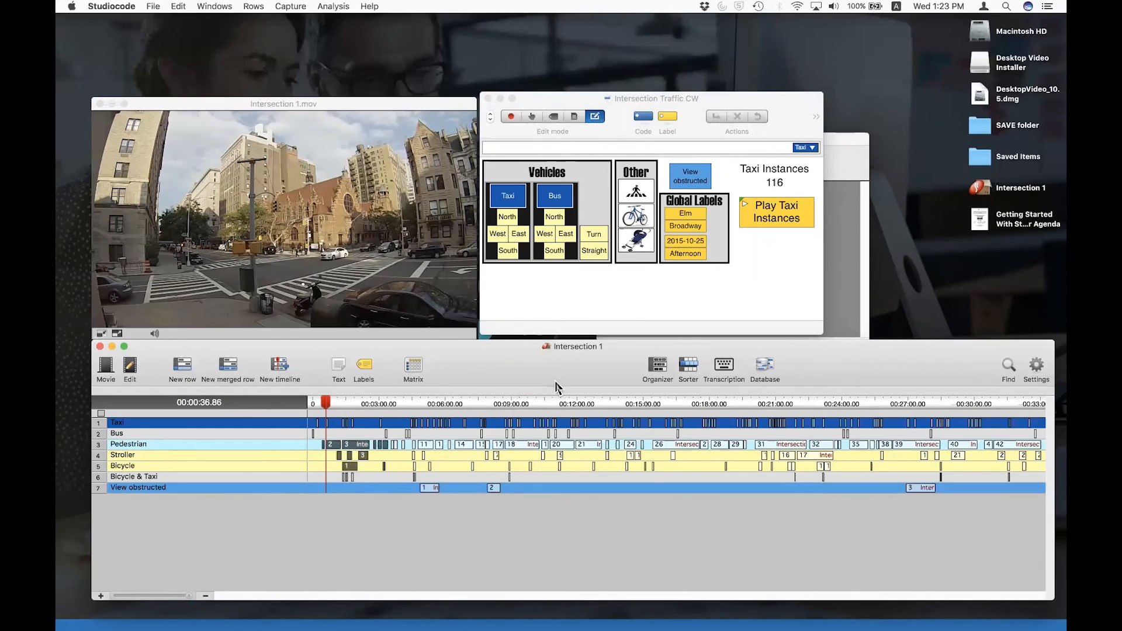
click(690, 369)
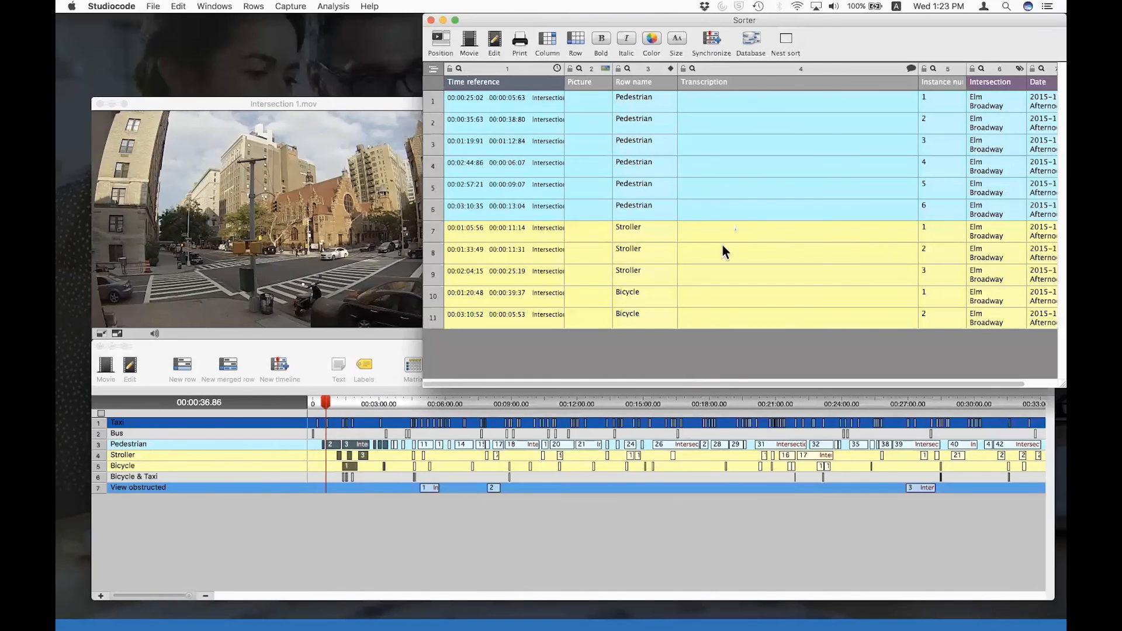
drag(757, 28, 681, 86)
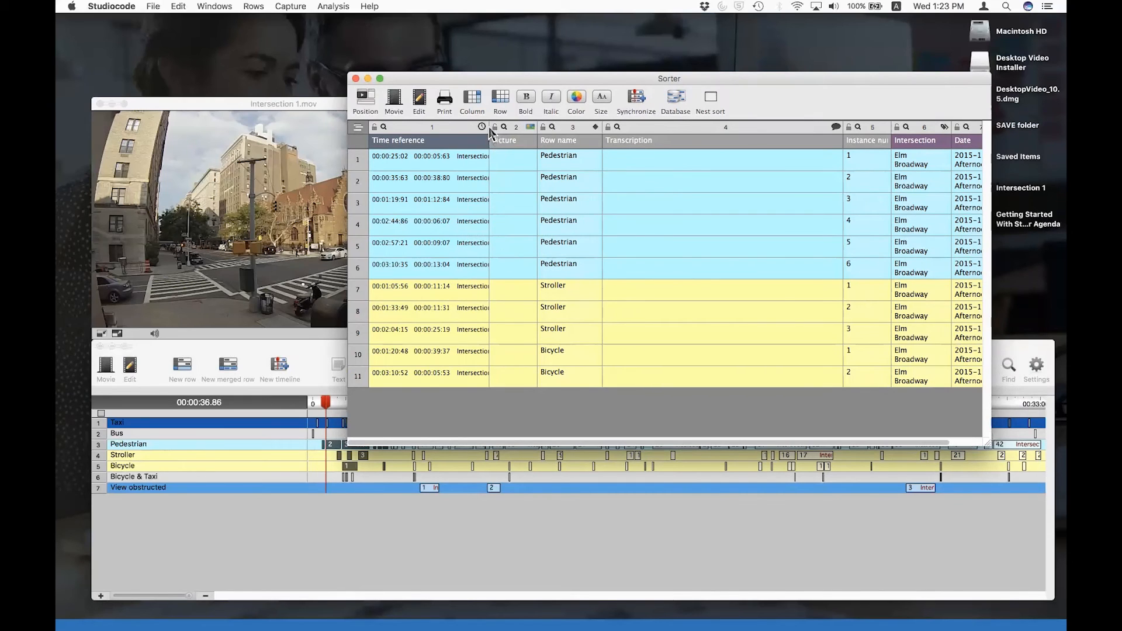
- Widen the Sorter's Time reference column and look through its column type and sorting options
drag(490, 133, 526, 128)
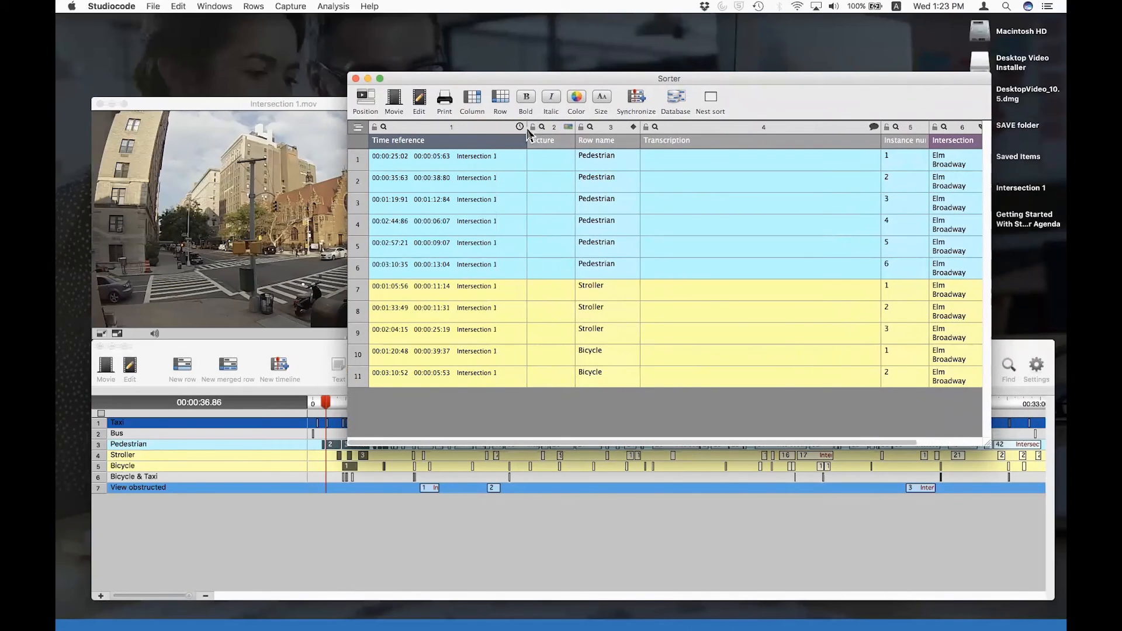
right_click(464, 128)
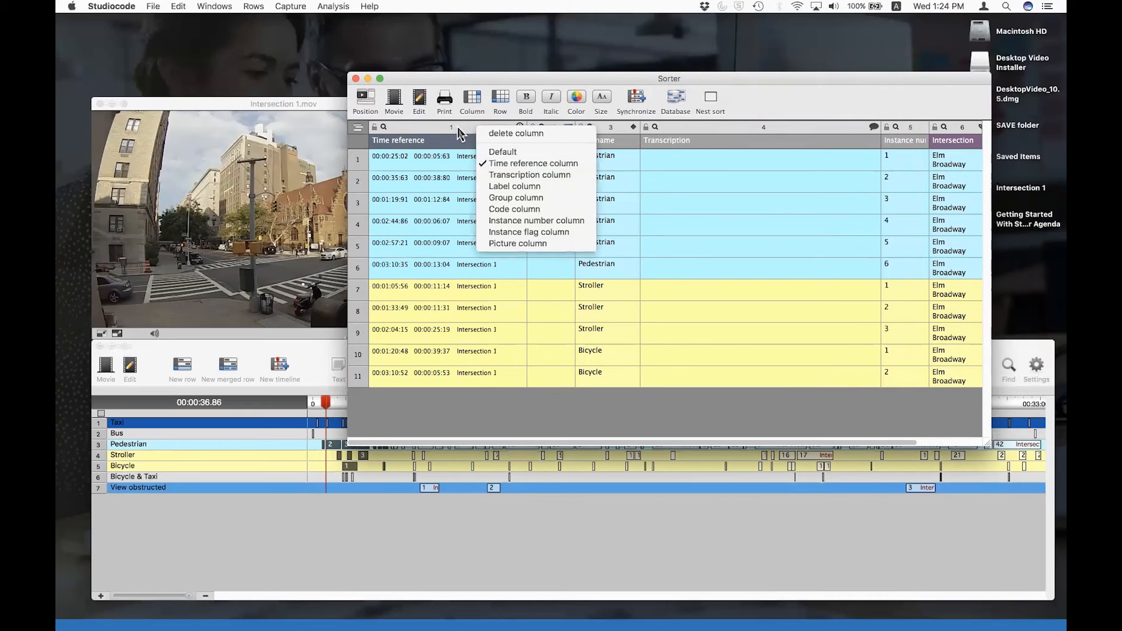
click(460, 150)
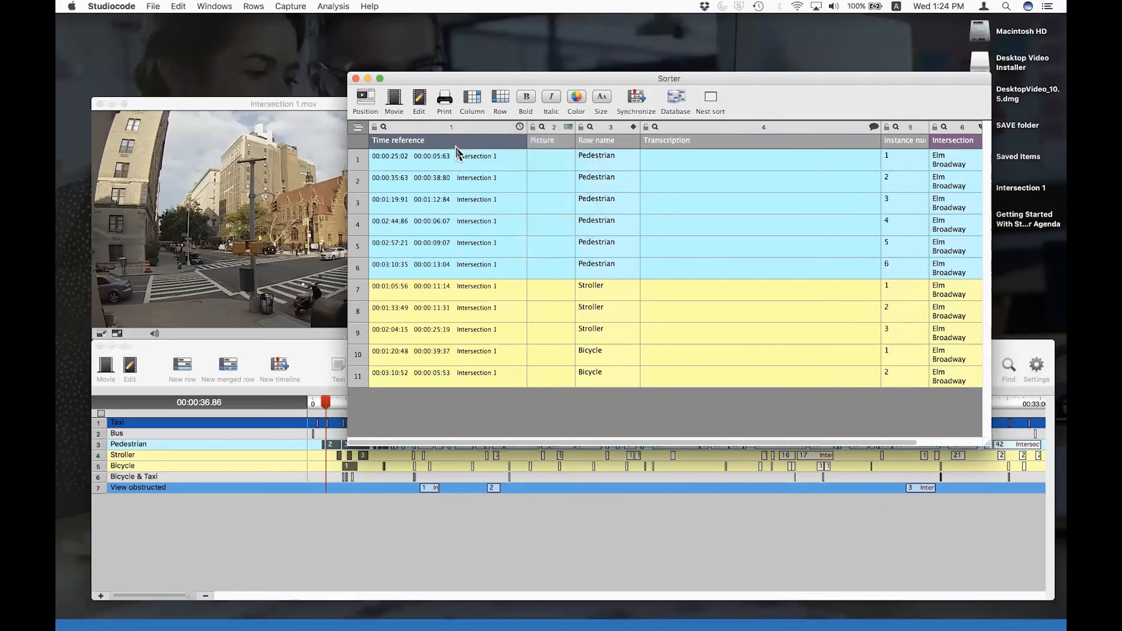
click(424, 144)
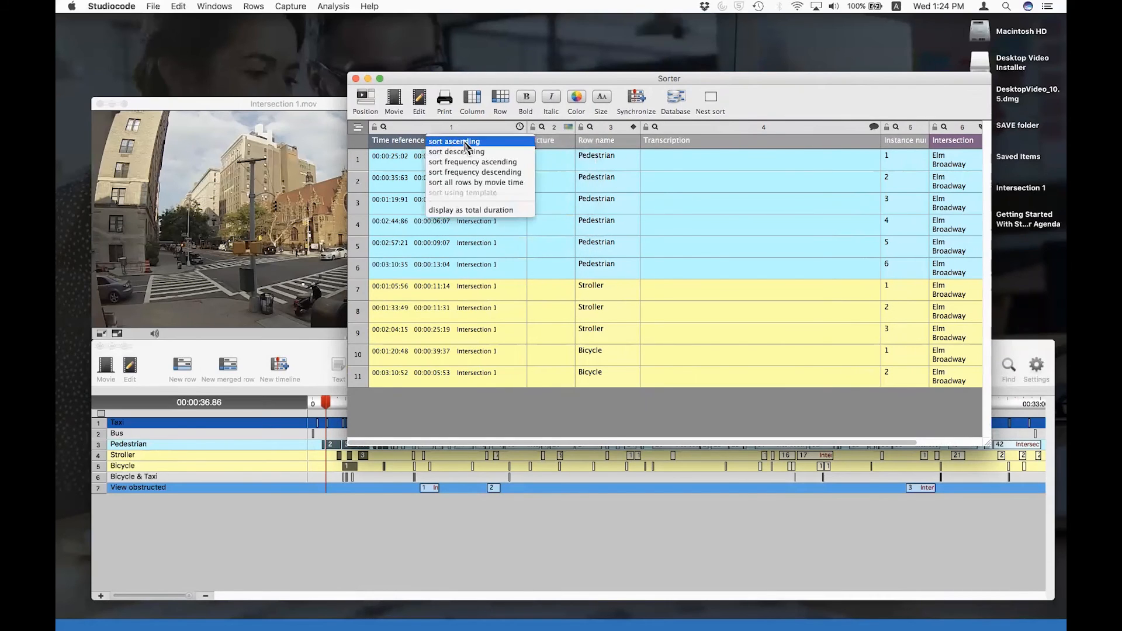
click(500, 147)
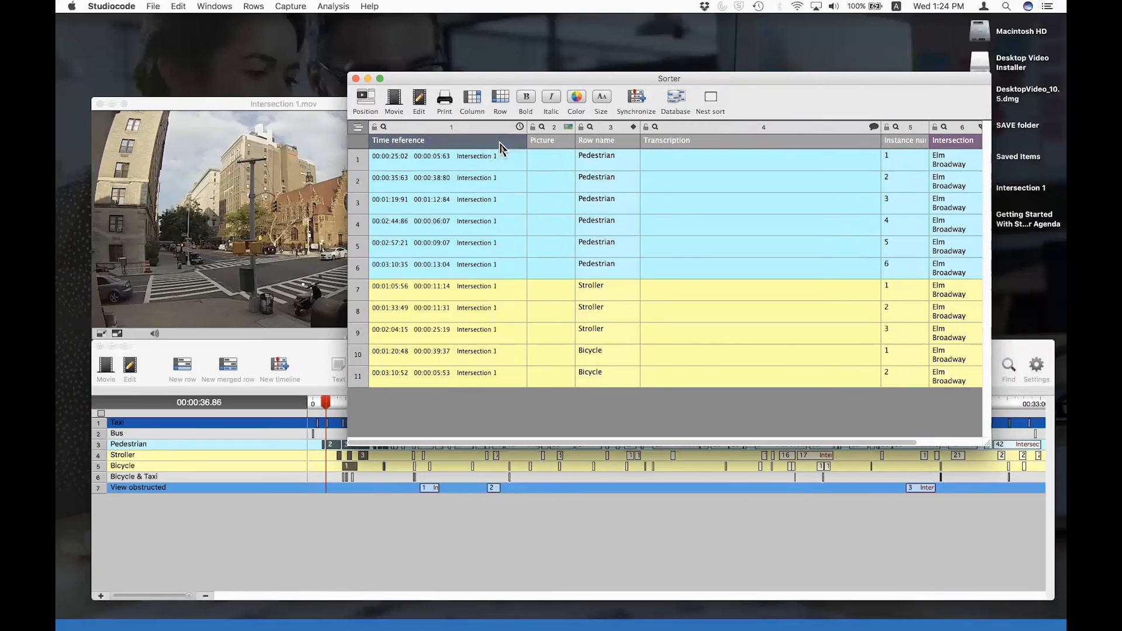
click(482, 146)
click(501, 161)
- Close the Sorter without saving its changes and return to the Intersection 1 timeline
click(356, 80)
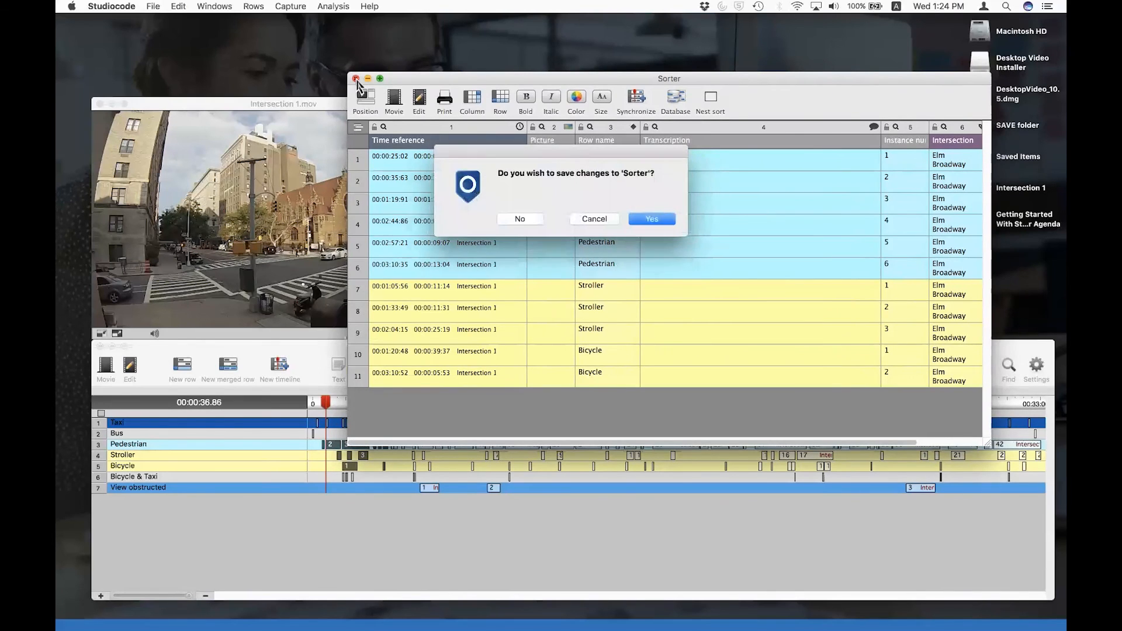
click(533, 224)
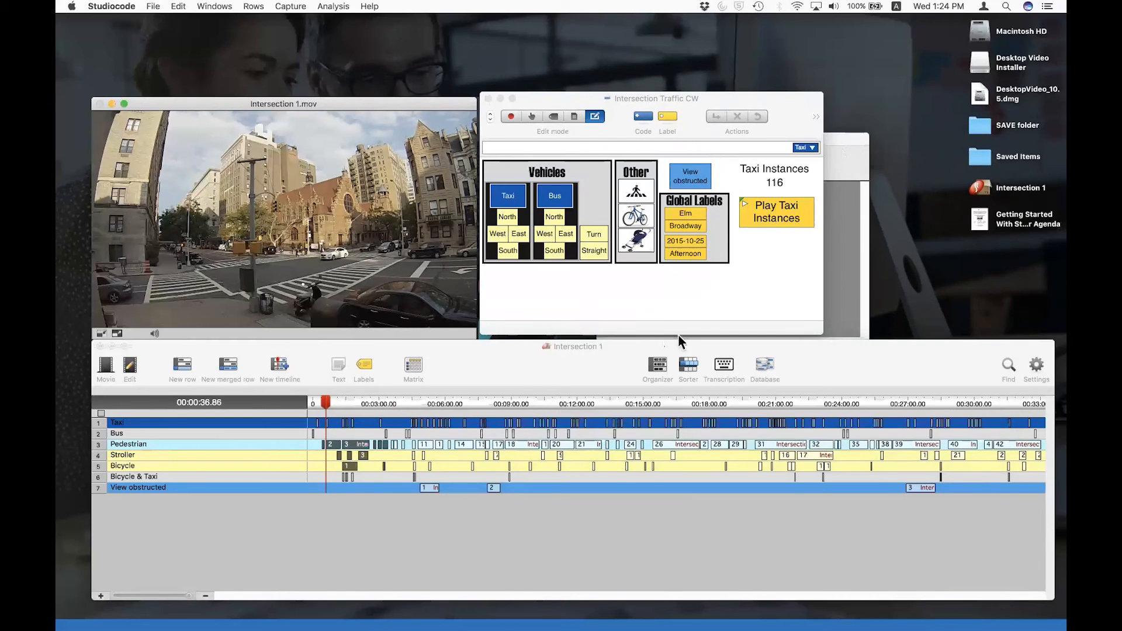
click(595, 351)
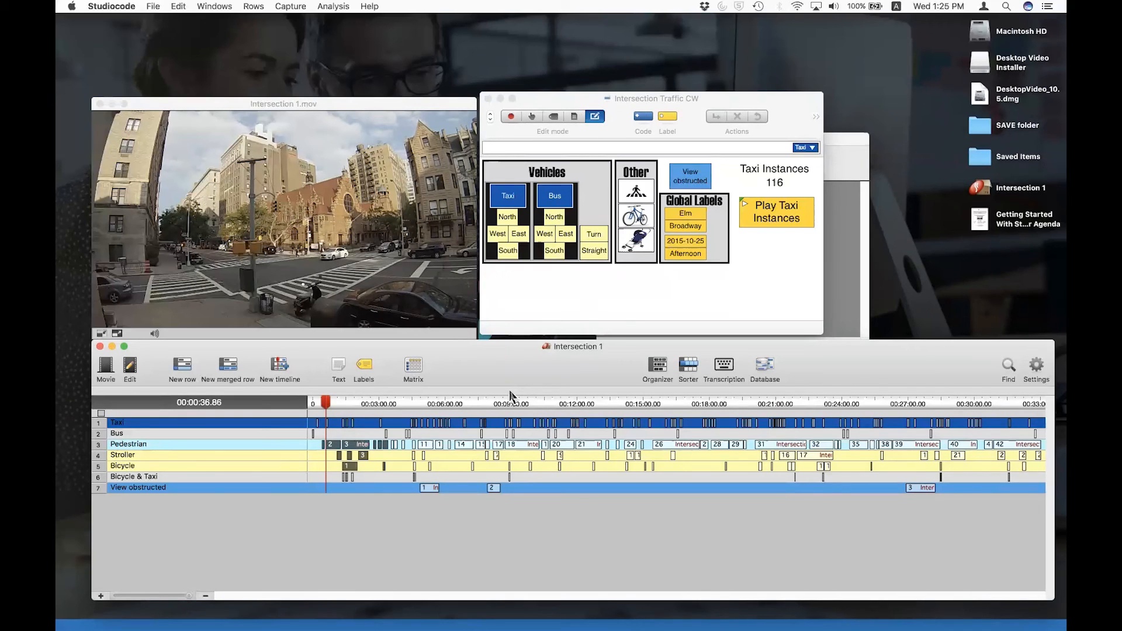
- Minimize the Statistics window and bring the Intersection Traffic CW code window to the front
click(830, 140)
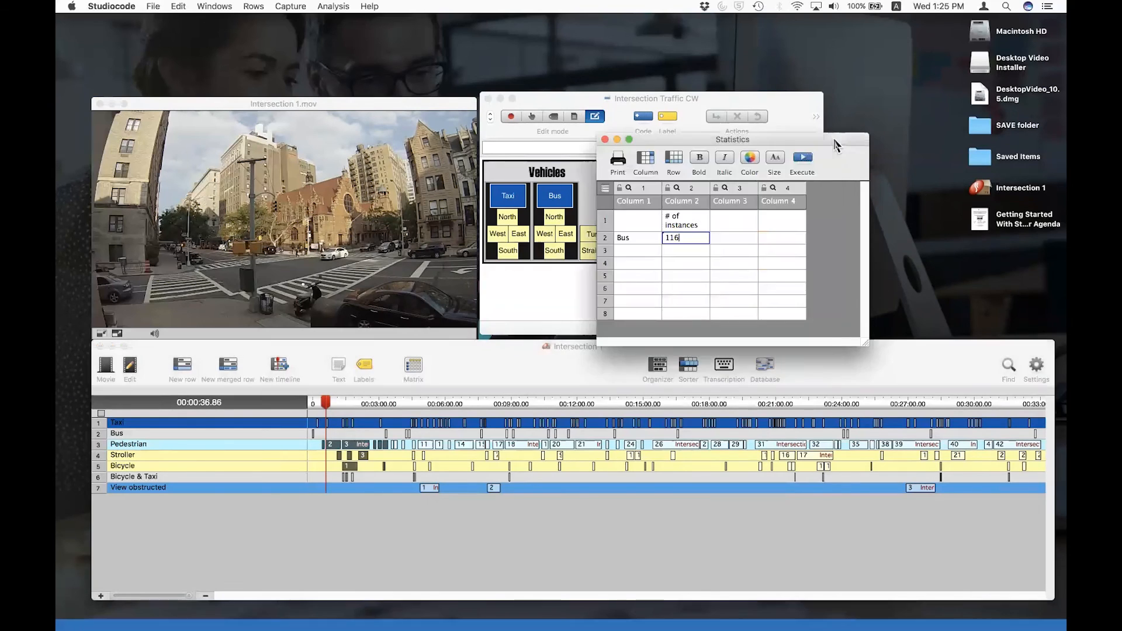
click(616, 139)
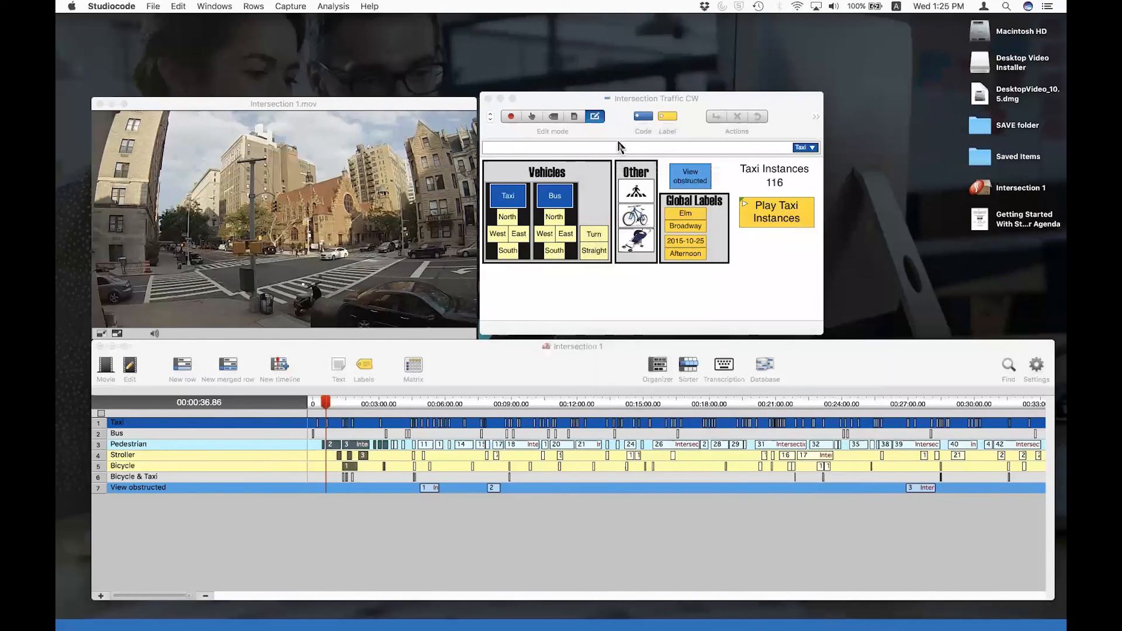
click(497, 102)
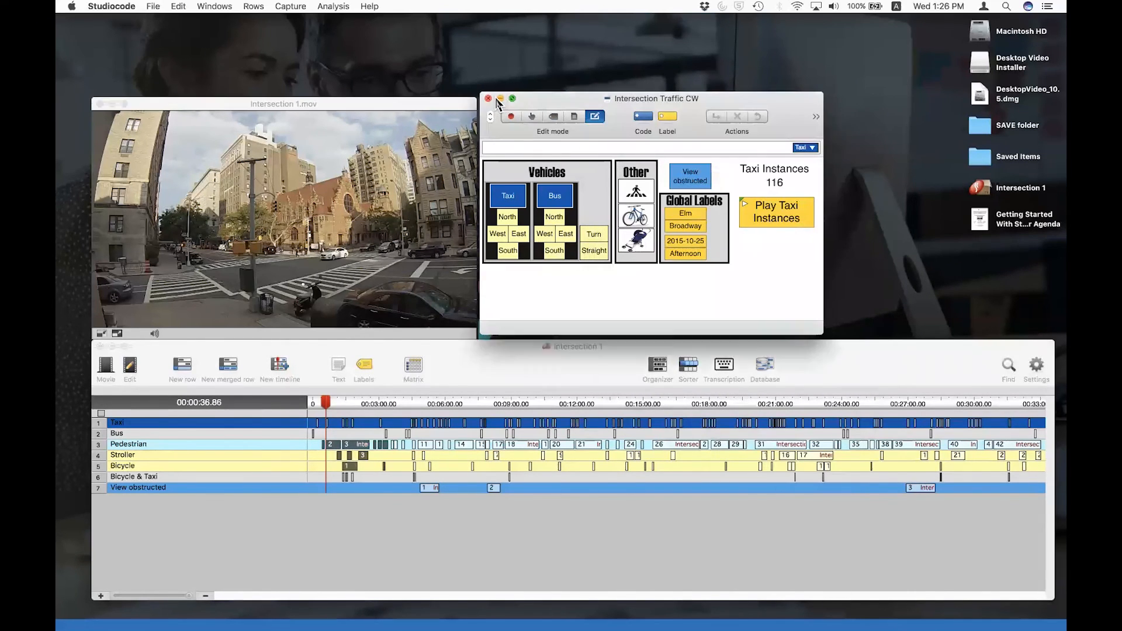
- With the code window minimized, open the selected Pedestrian, Stroller and Bicycle instances in the Sorter and tile it below the movie and timeline
click(499, 99)
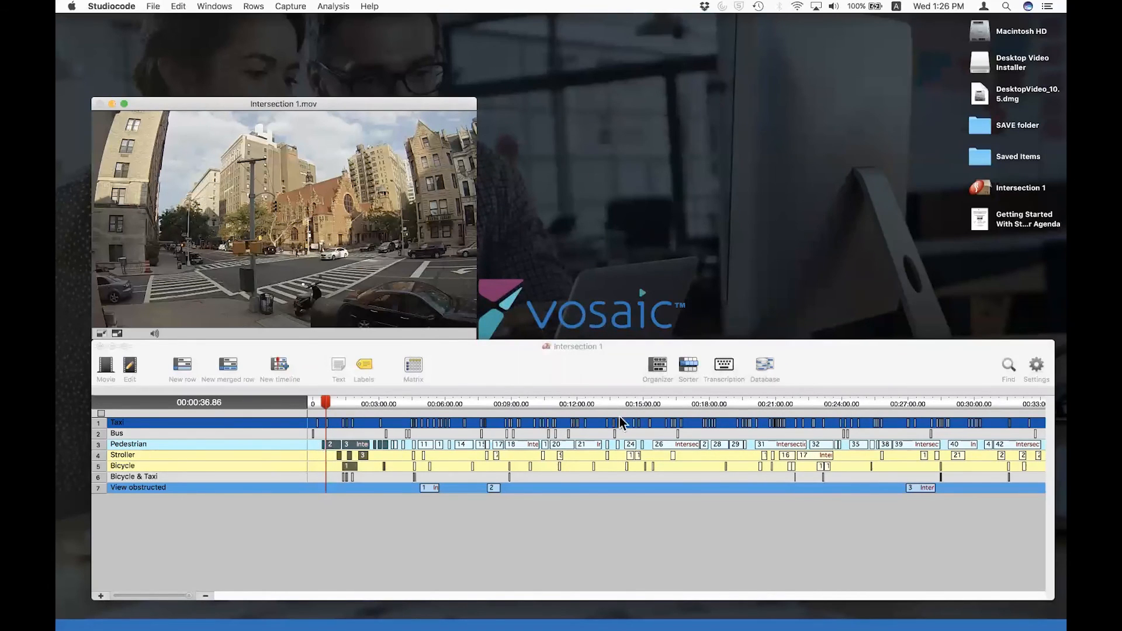
mouse_move(675, 426)
click(688, 366)
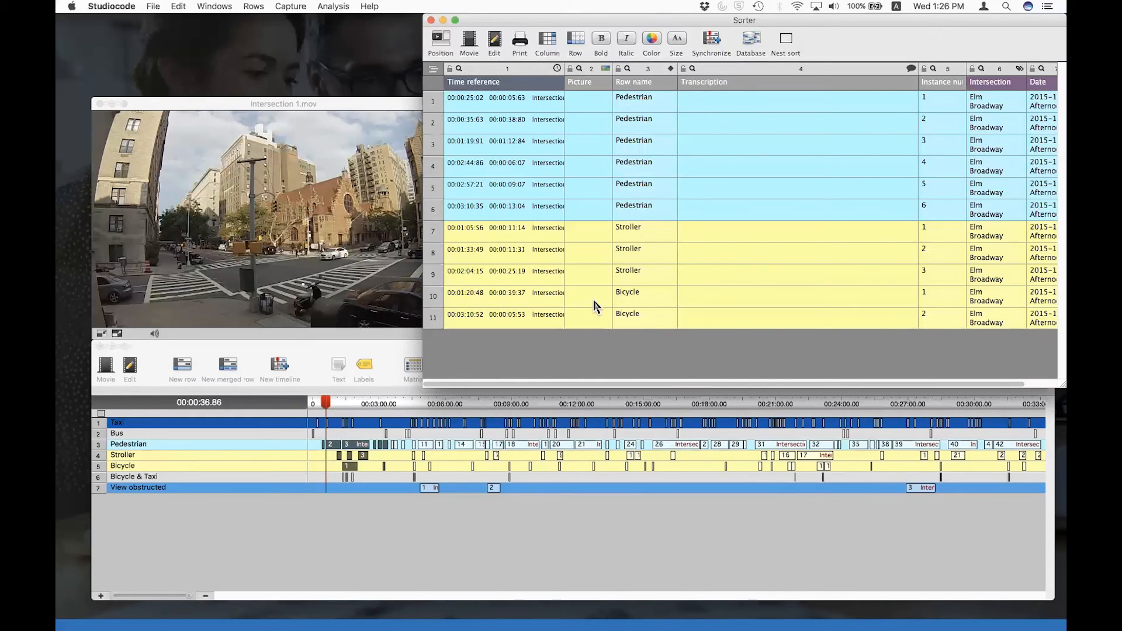
mouse_move(388, 269)
click(442, 49)
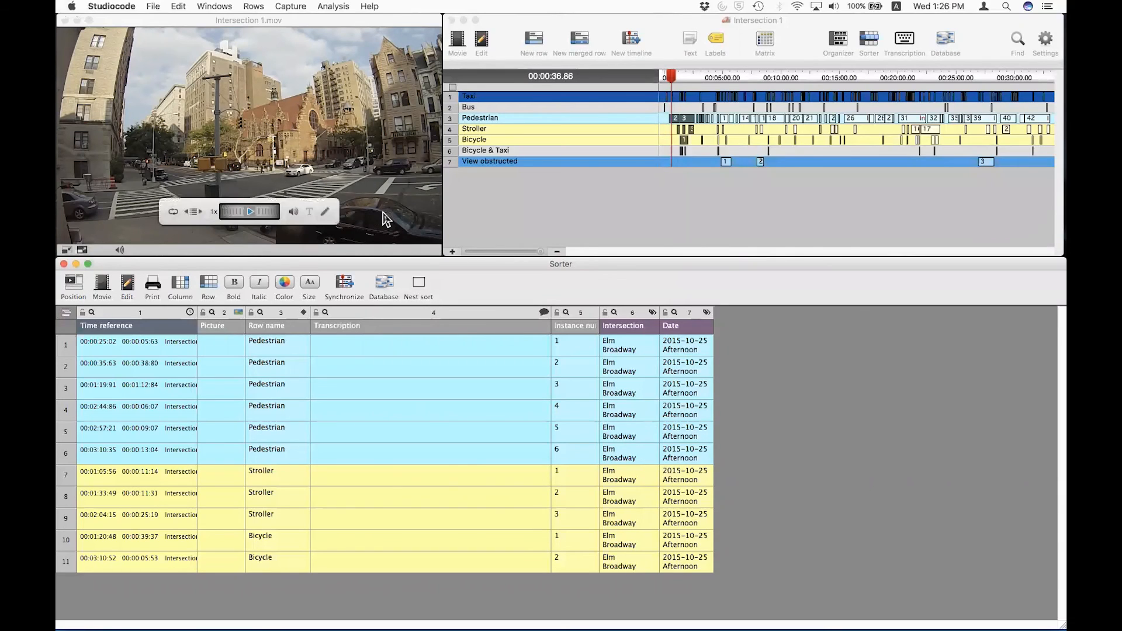
- Enable the timeline's in and out markers and review individual Pedestrian, Stroller and Bicycle instances in the video from their Sorter time references
click(453, 88)
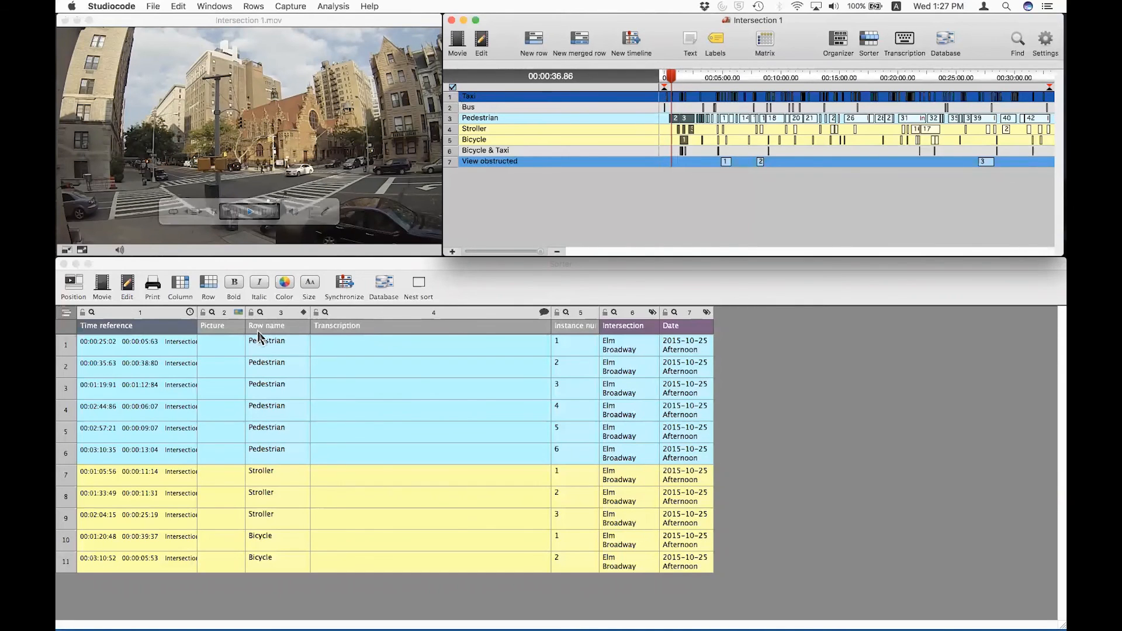
click(162, 351)
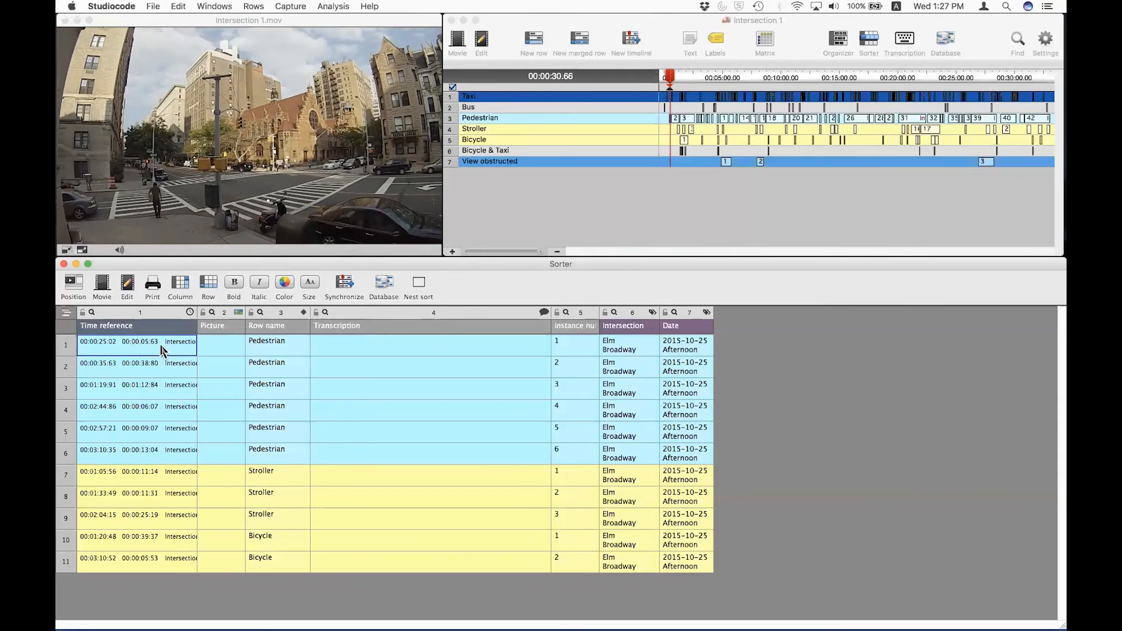
click(162, 374)
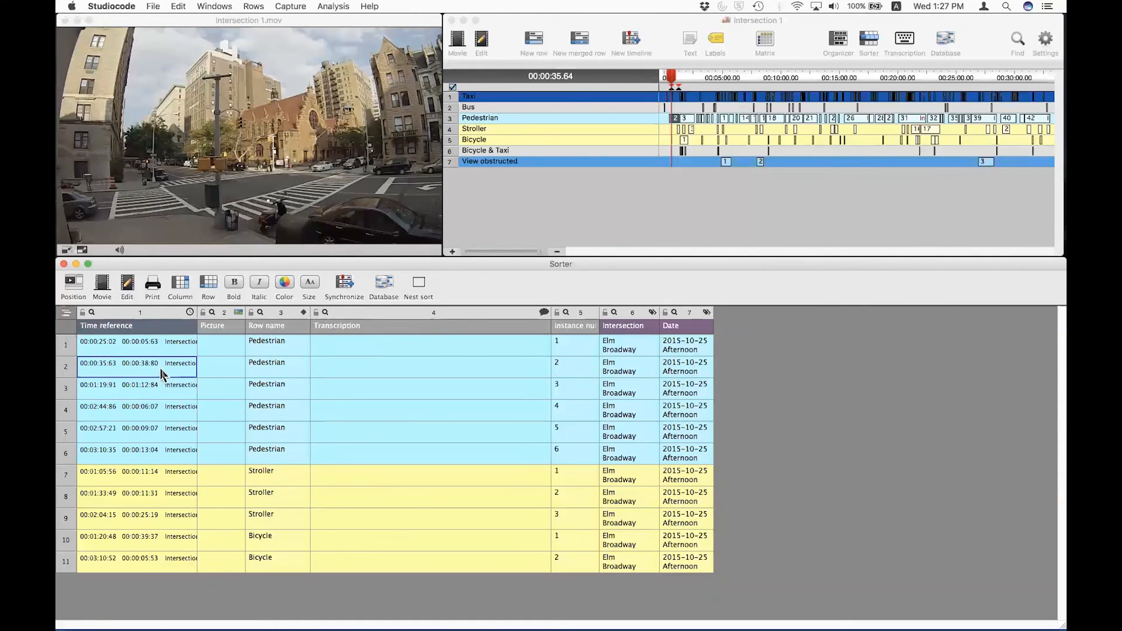
click(163, 398)
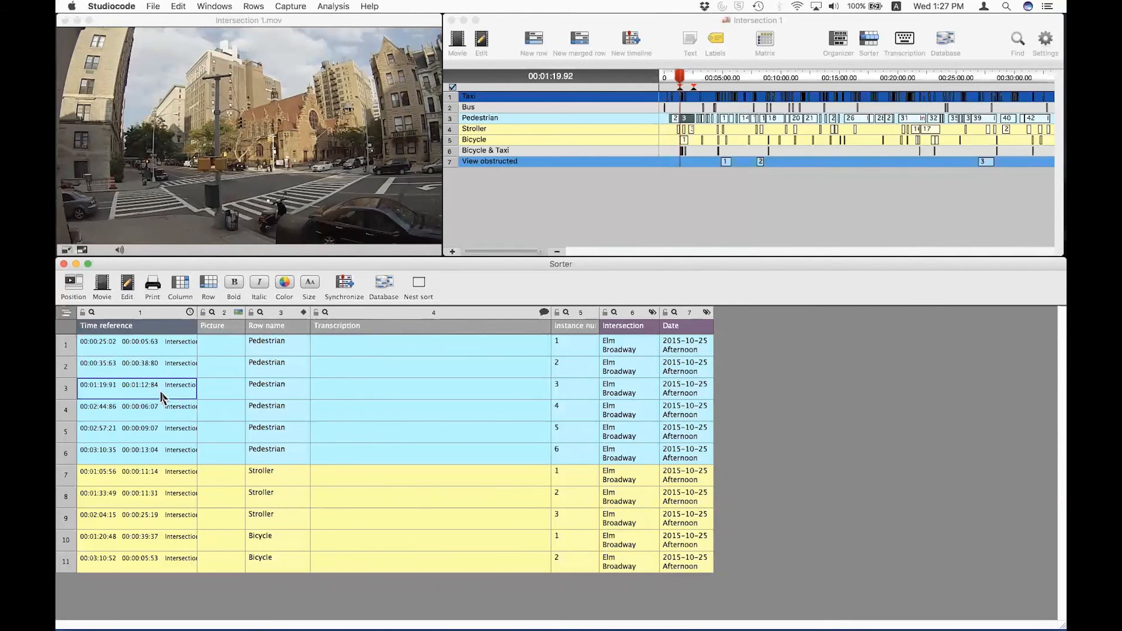
click(169, 418)
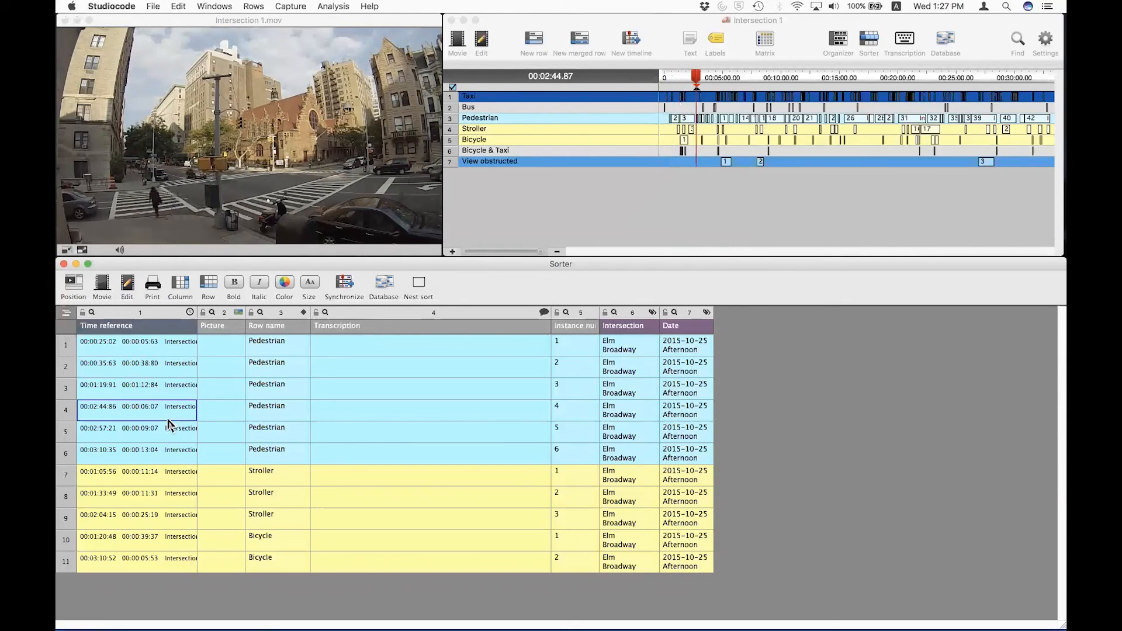
click(173, 441)
click(178, 477)
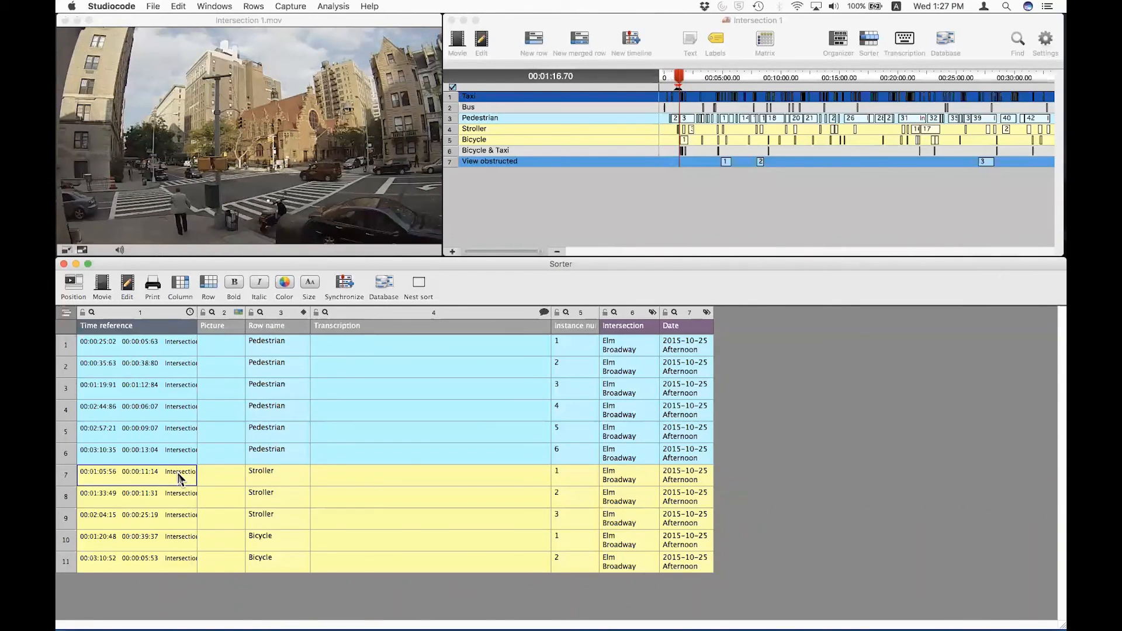
click(180, 428)
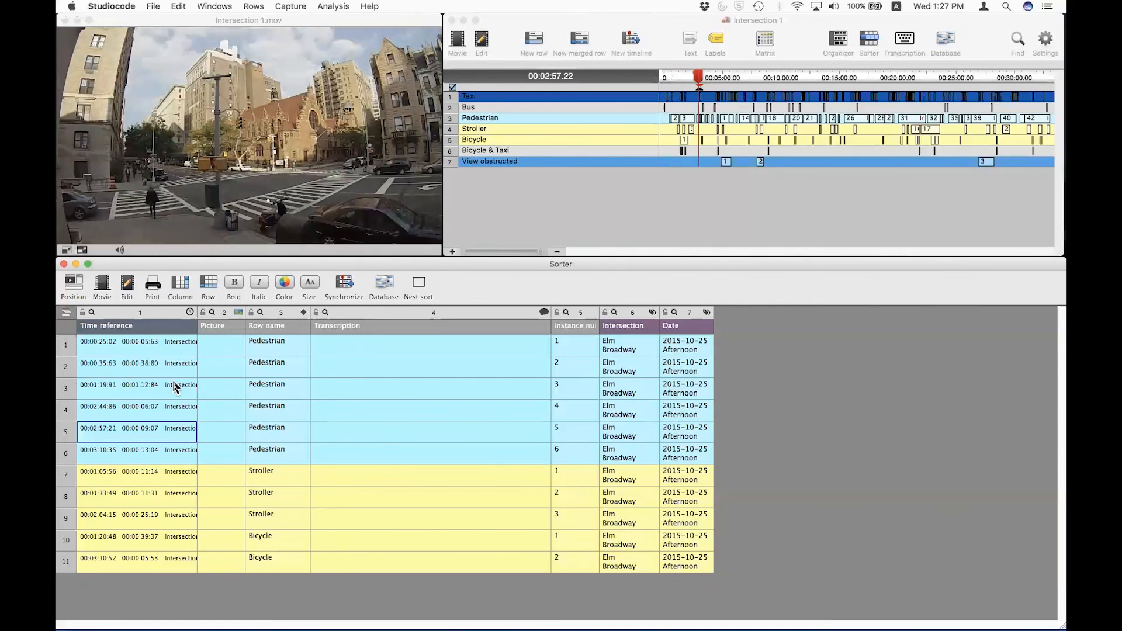
click(173, 382)
click(175, 351)
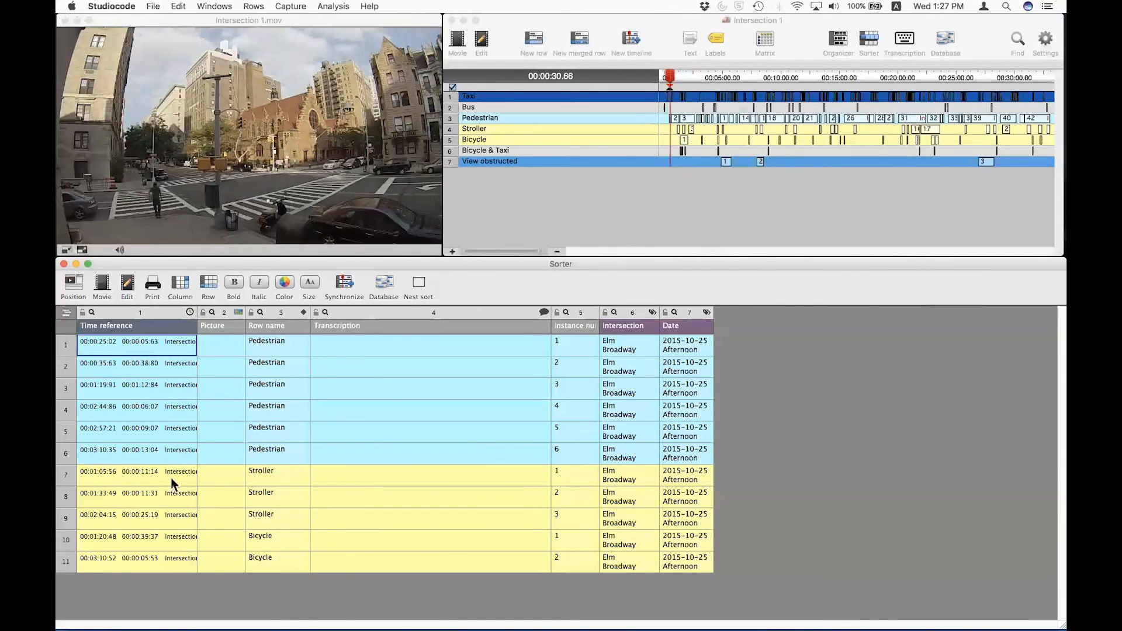
click(175, 494)
click(175, 538)
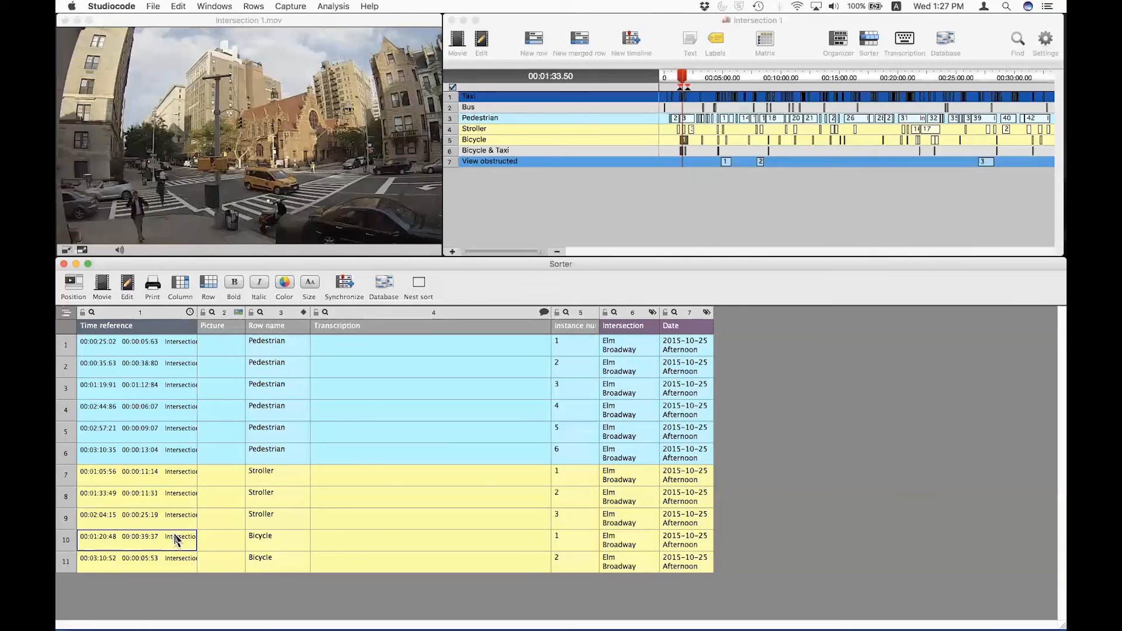
click(181, 561)
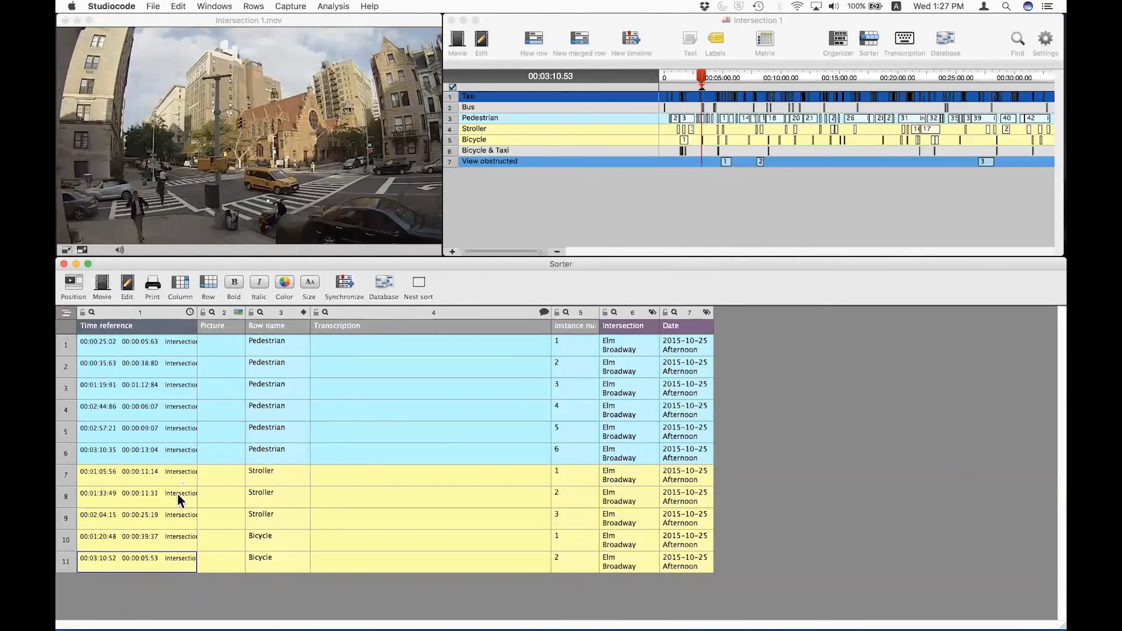
click(182, 461)
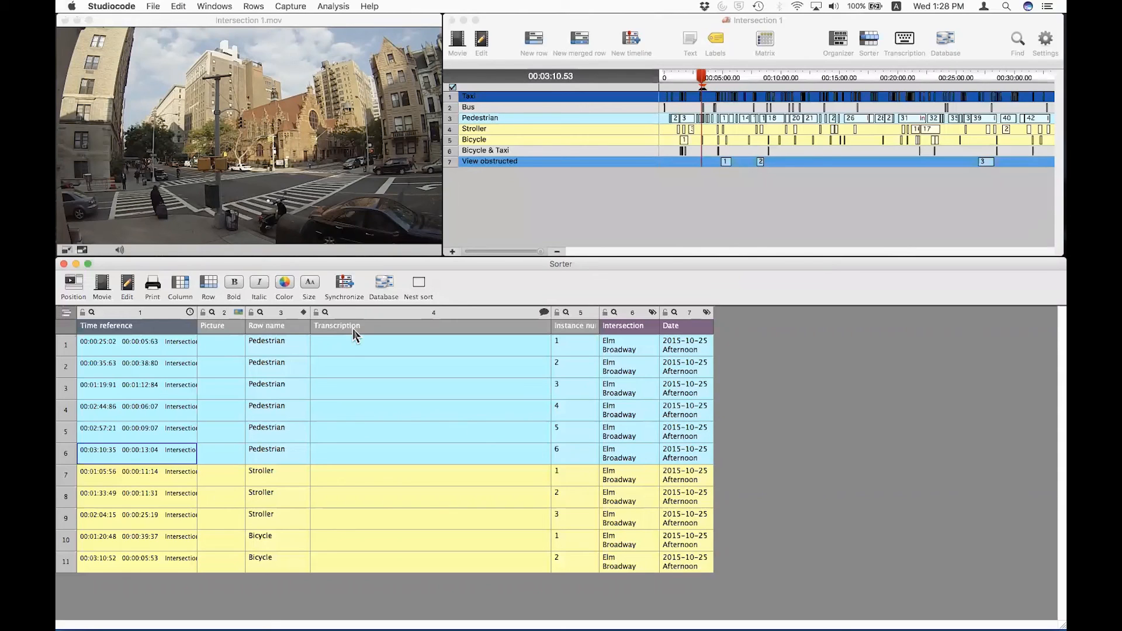
- Close the Sorter without saving its changes and restack the movie at reduced size above the full-width timeline
click(64, 265)
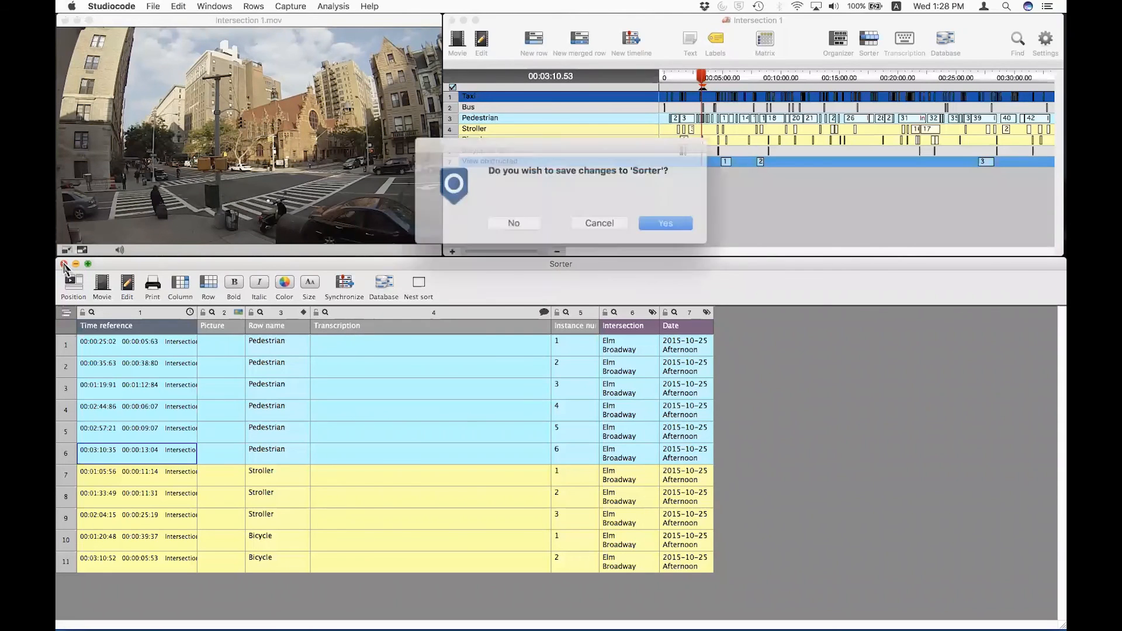
click(513, 223)
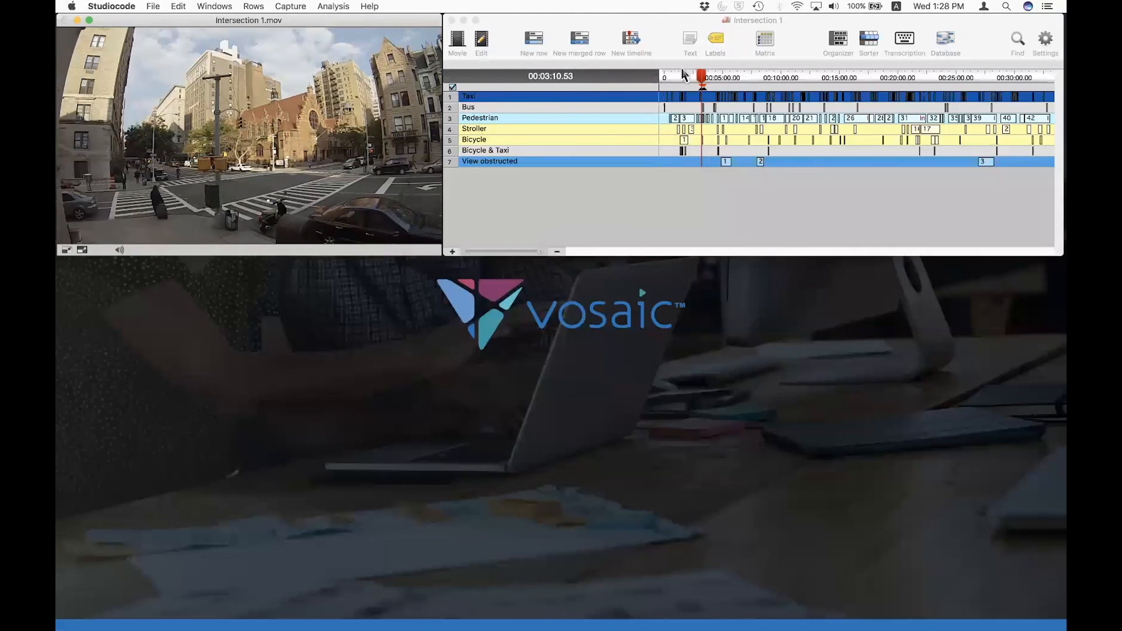
click(672, 27)
drag(684, 25, 683, 62)
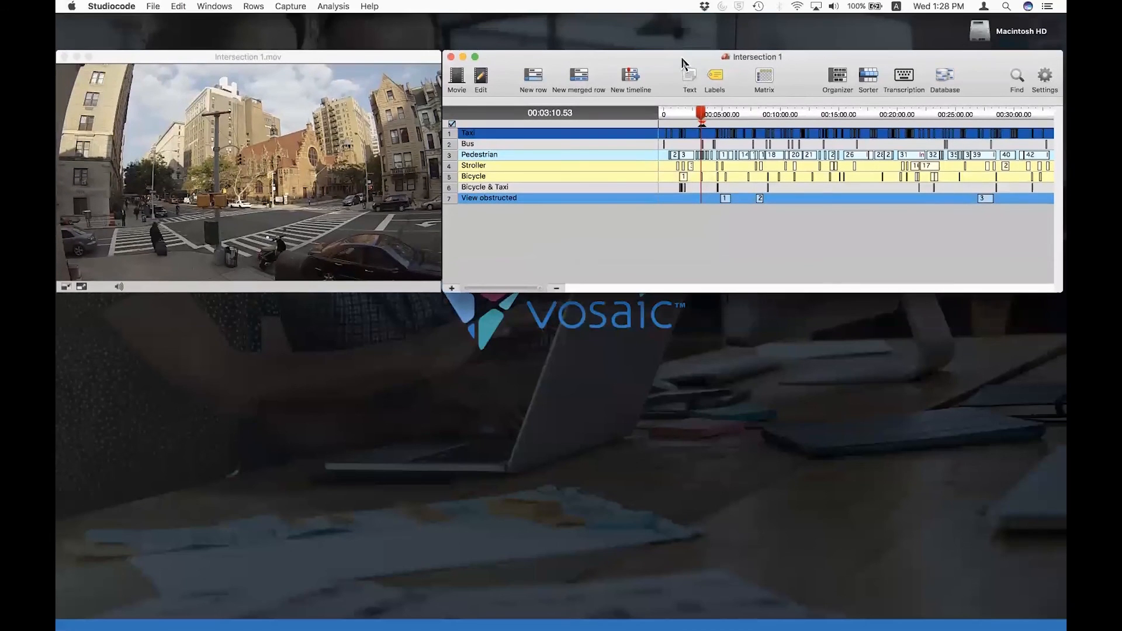
click(82, 287)
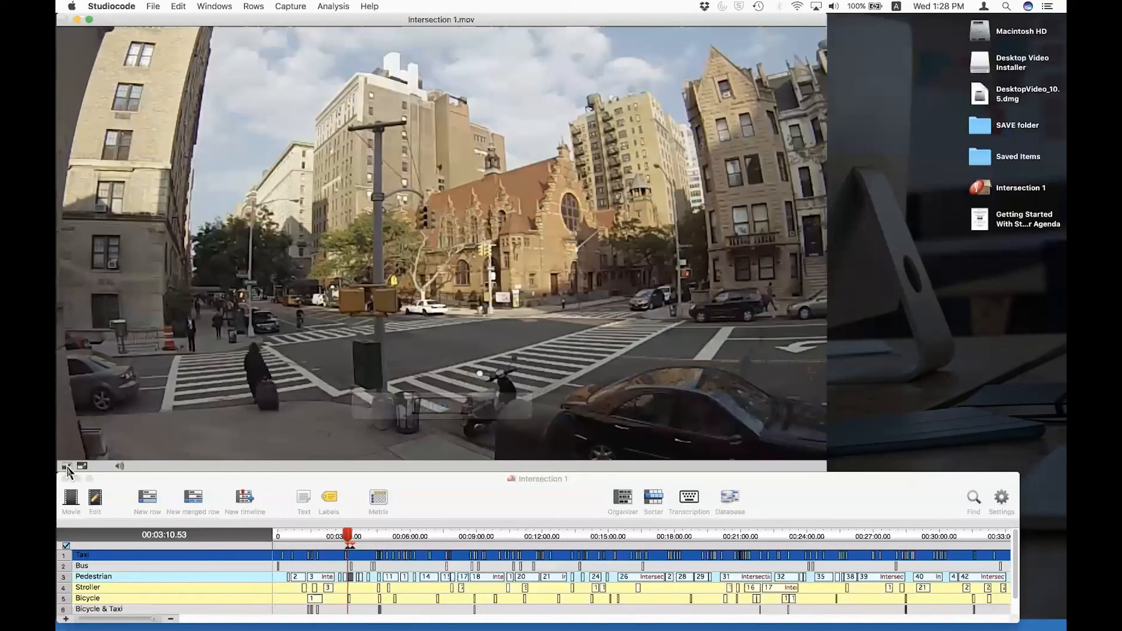
click(67, 467)
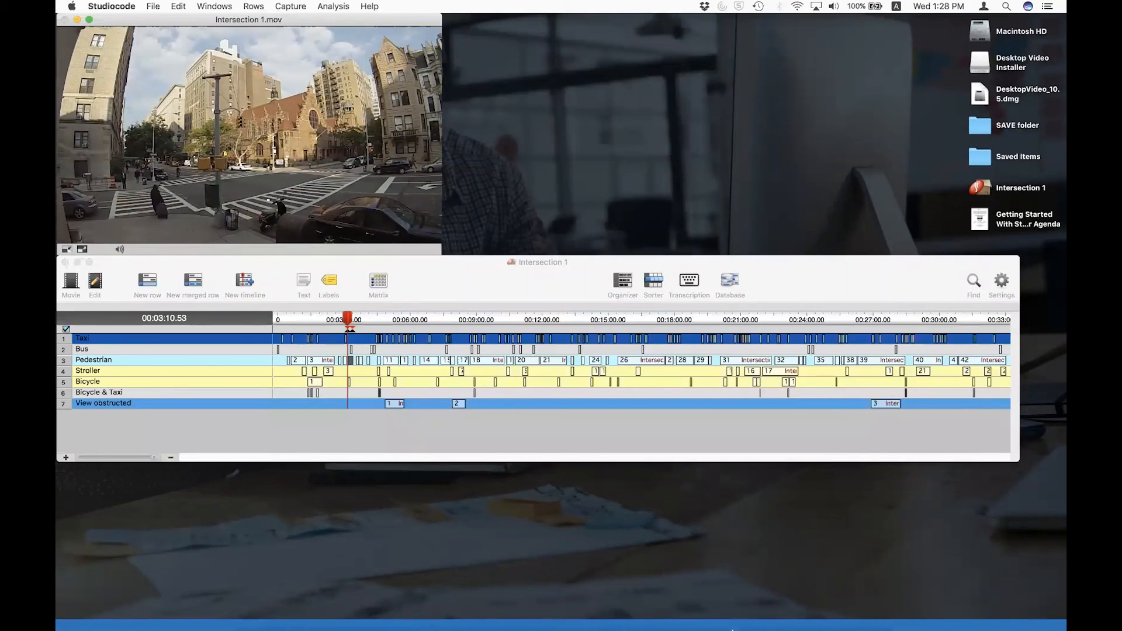
- Restore the minimized Intersection Traffic CW code window and arrange it beside the movie, above the timeline
mouse_move(736, 629)
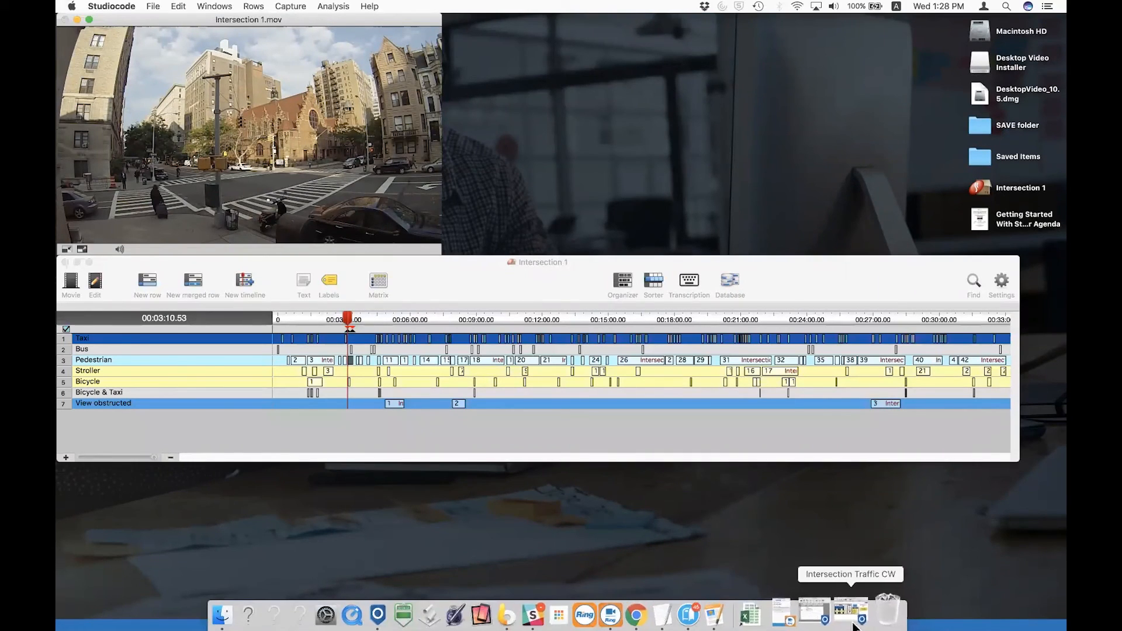
click(864, 614)
click(867, 275)
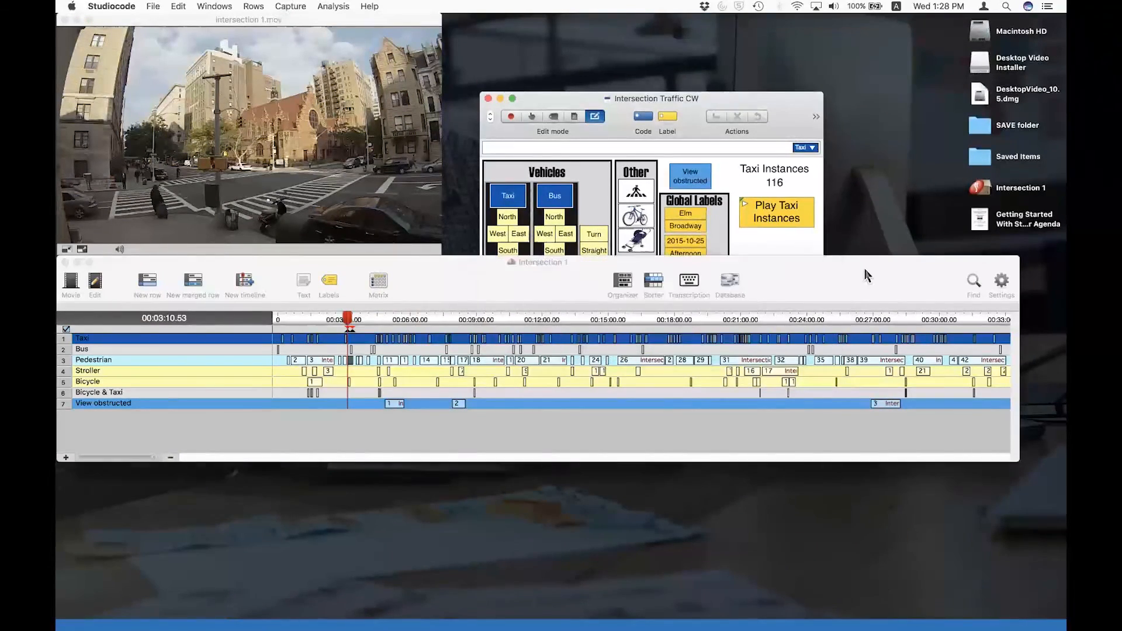
drag(882, 275, 895, 371)
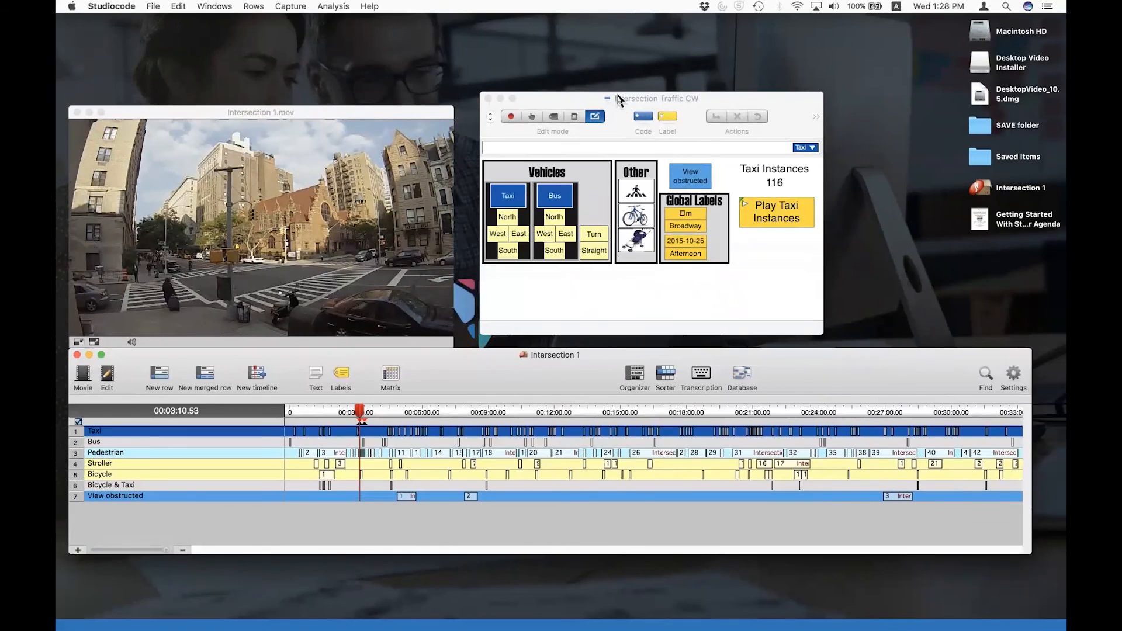
drag(617, 95, 603, 104)
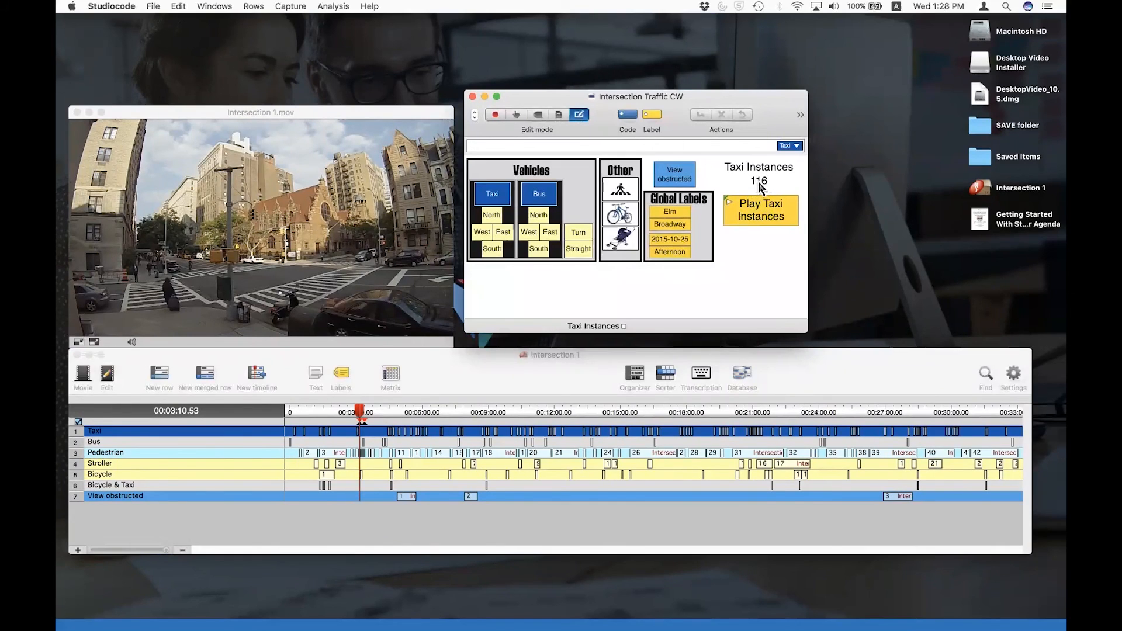
- Select the Taxi Instances counter in the code window's edit mode to examine it
click(757, 178)
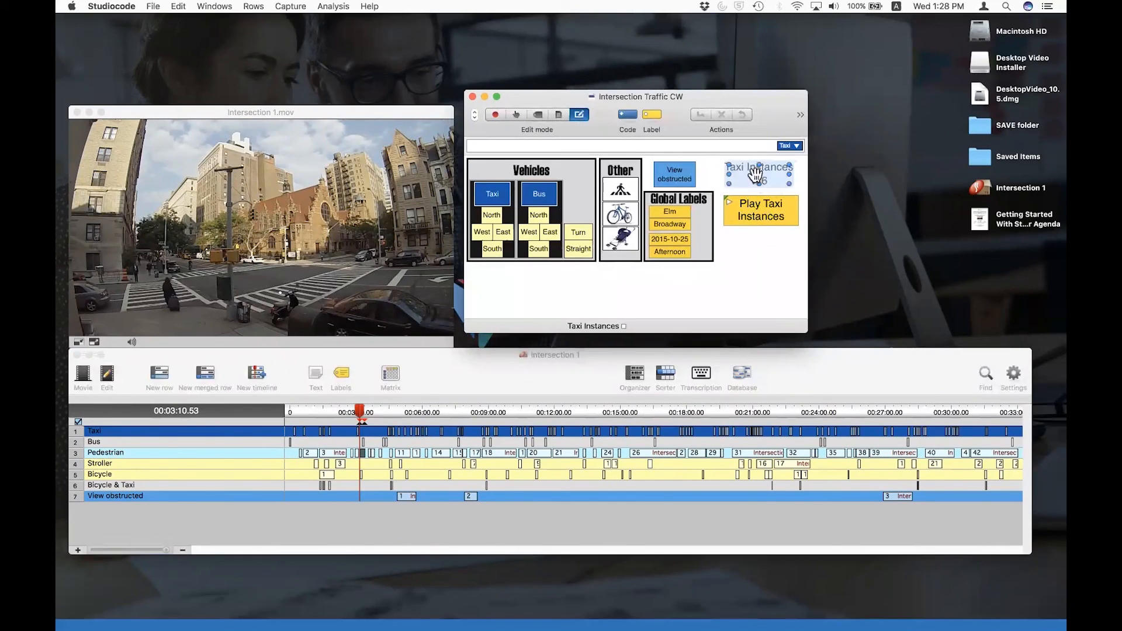
click(766, 192)
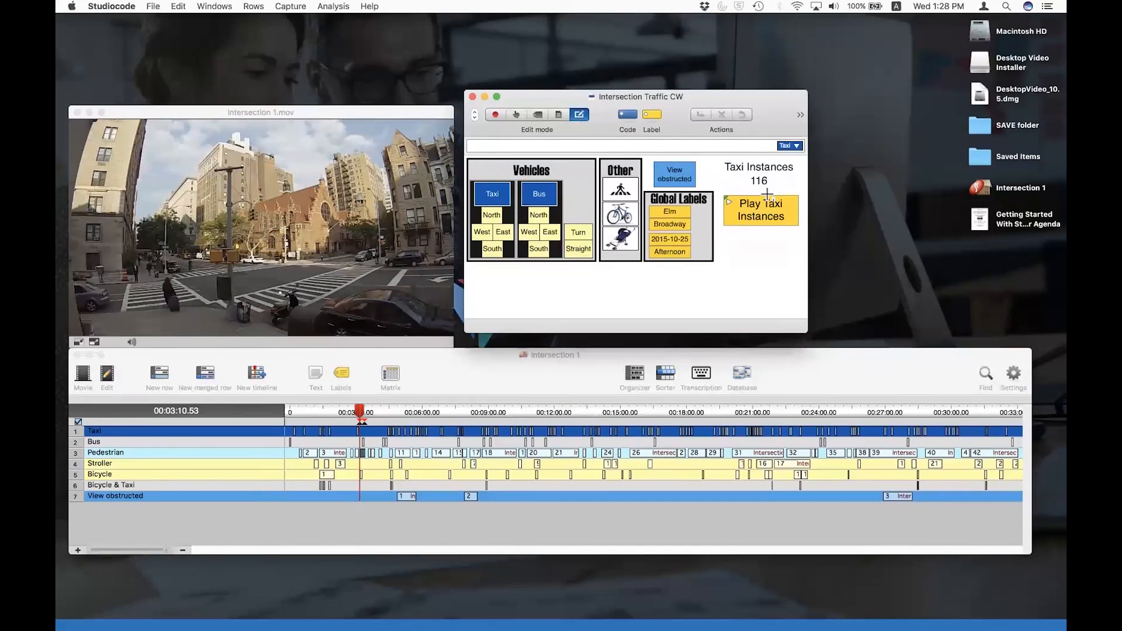
click(763, 182)
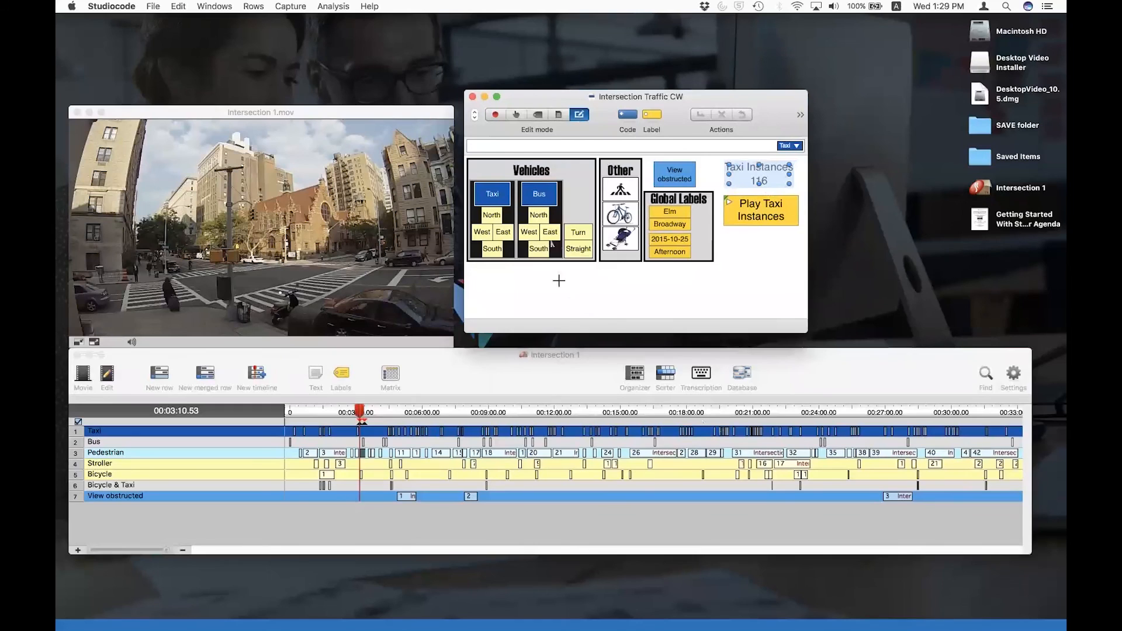
- Record three additional Taxi instances in code mode while the video plays, and return the code window to edit mode
click(518, 115)
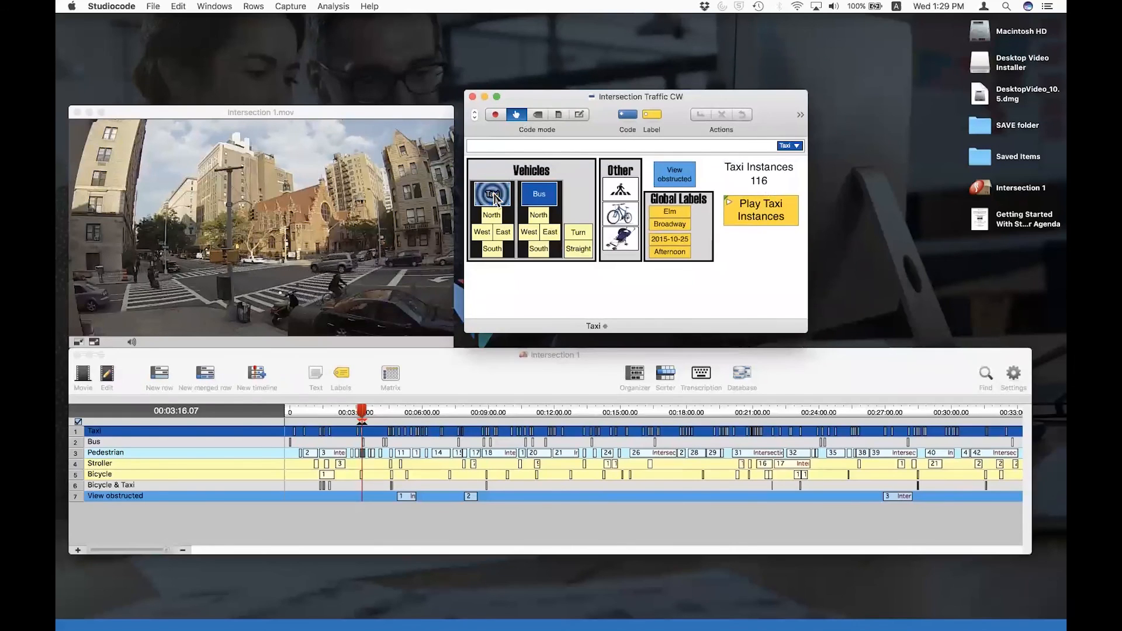
click(494, 199)
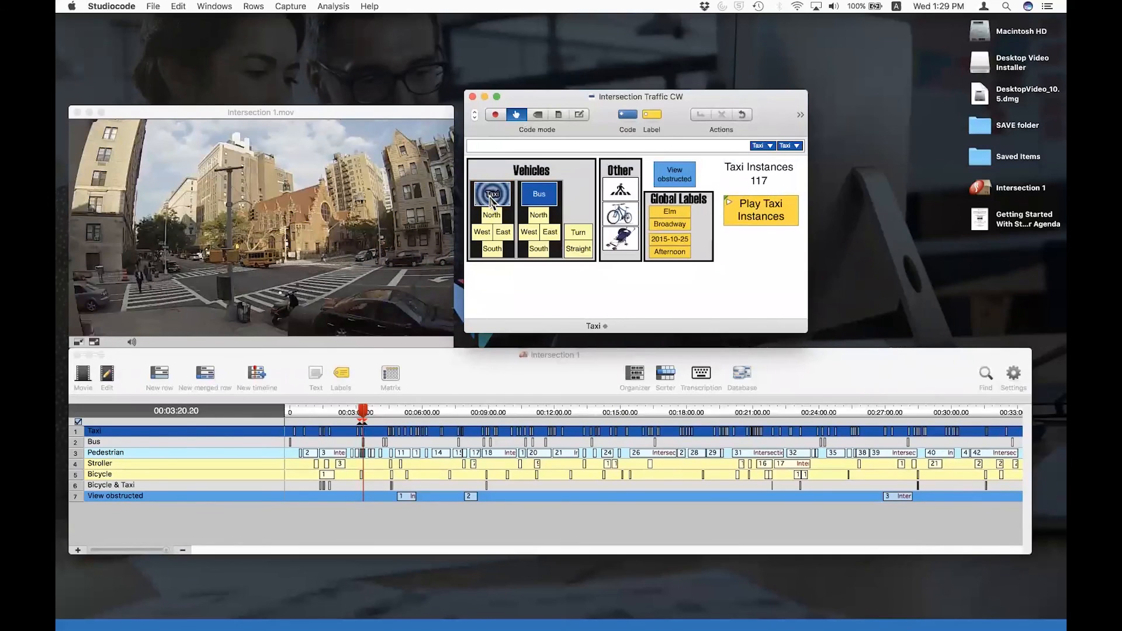
click(491, 199)
click(491, 201)
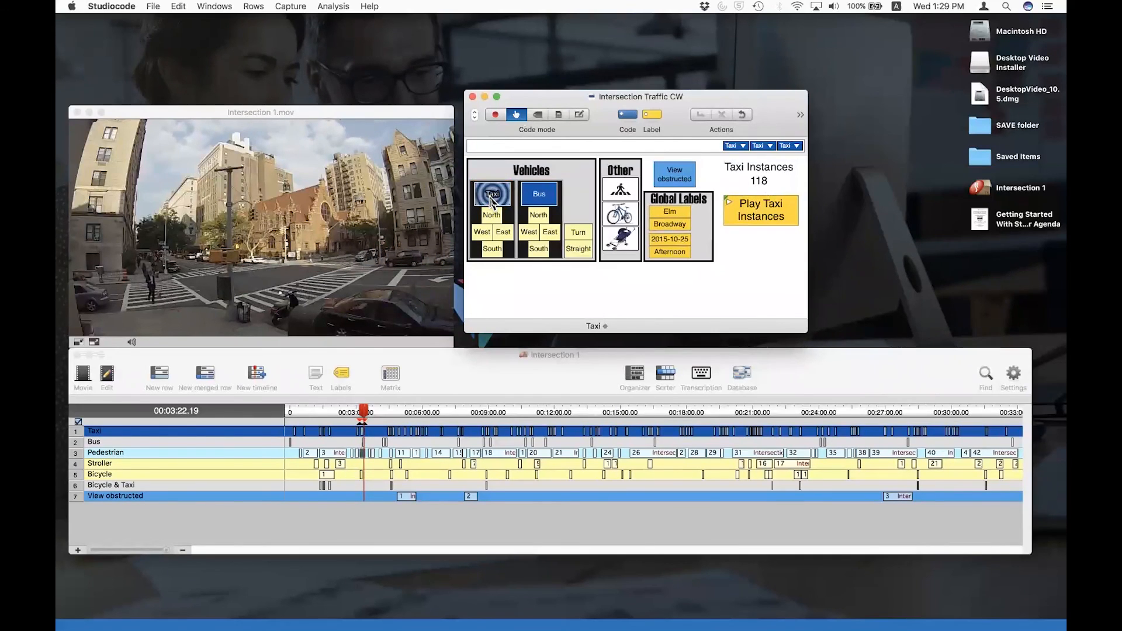
click(579, 116)
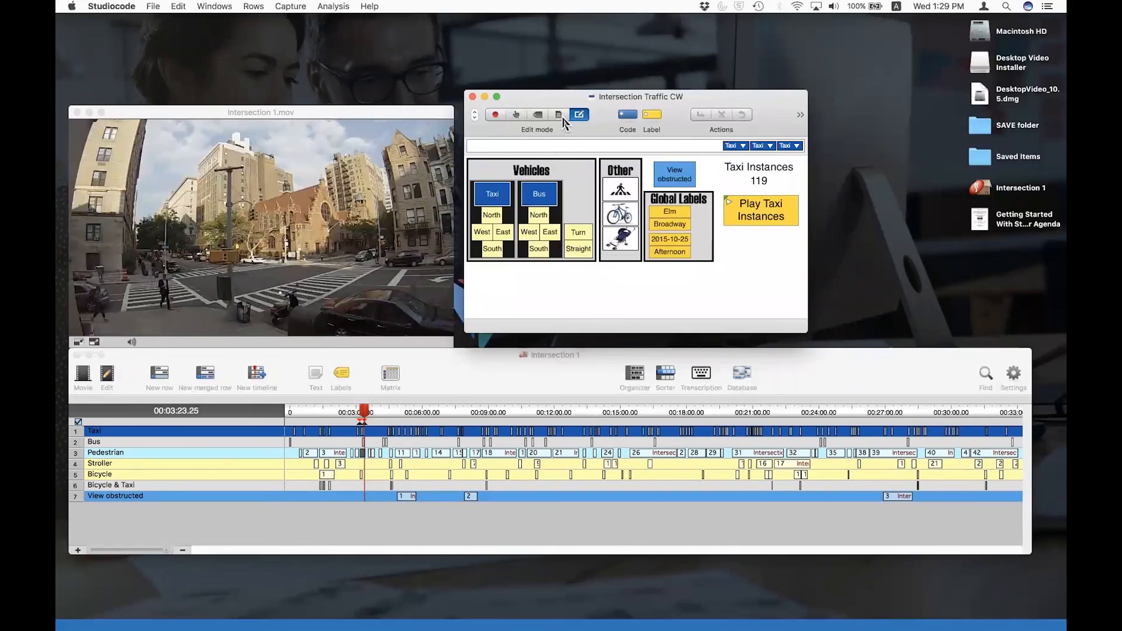
- Run Play Taxi Instances in the code window's report mode and place the resulting Taxi movie beside the code window
click(560, 116)
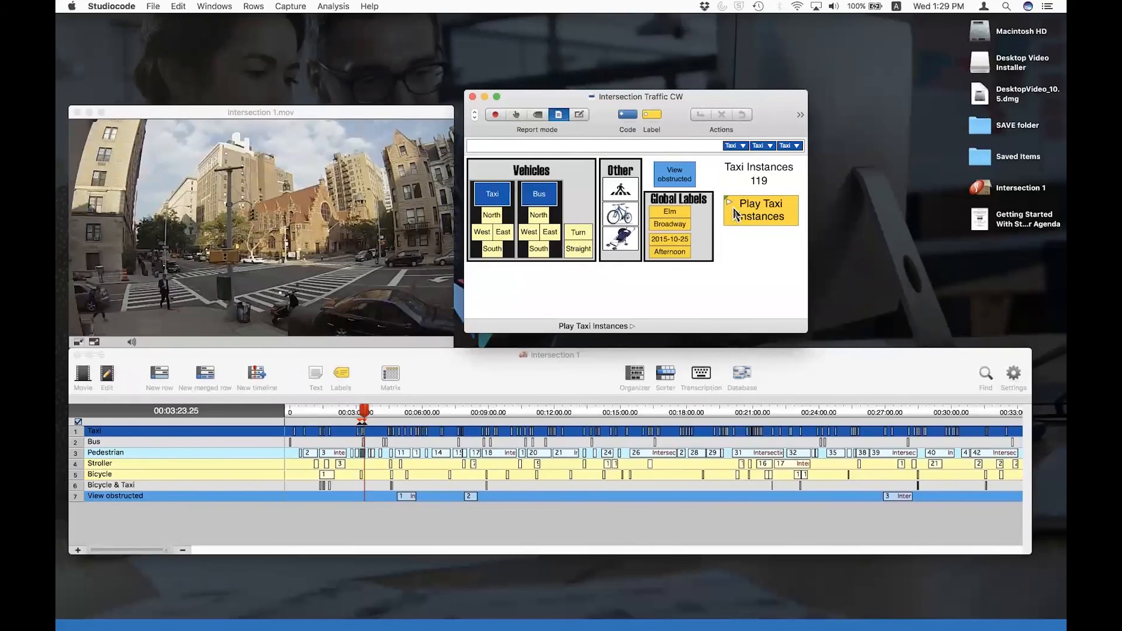
click(779, 218)
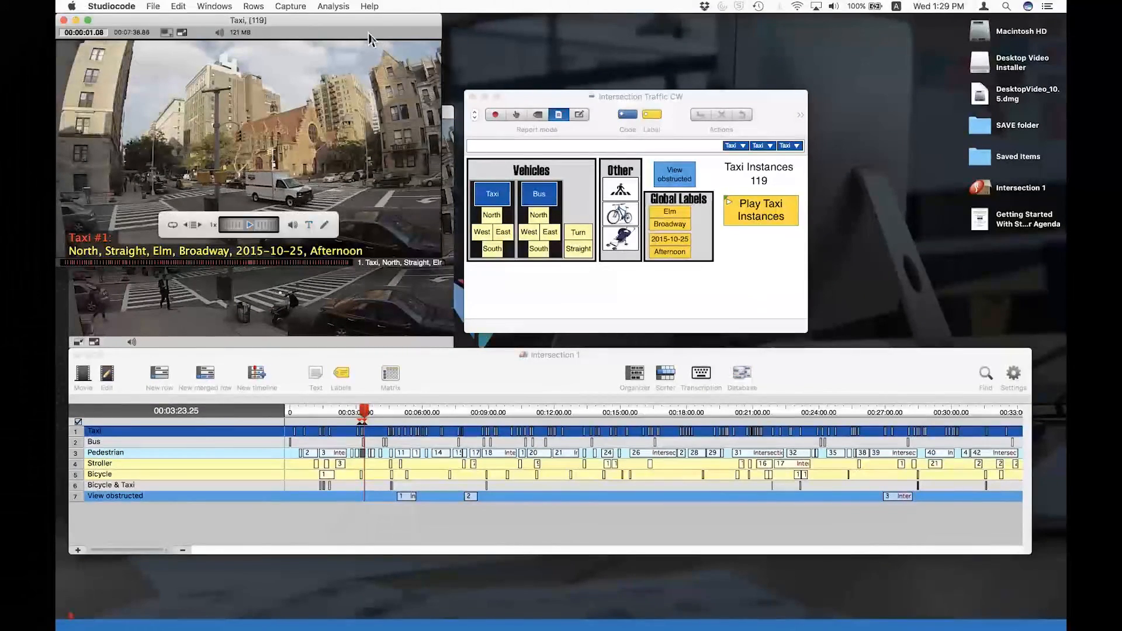
drag(357, 23, 531, 152)
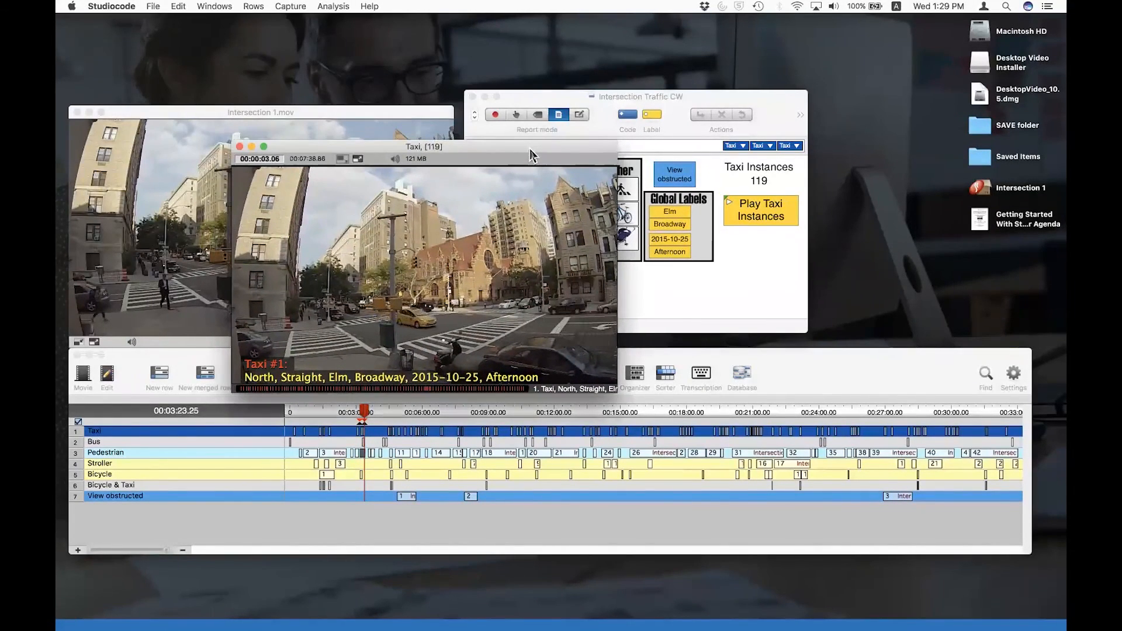
click(687, 107)
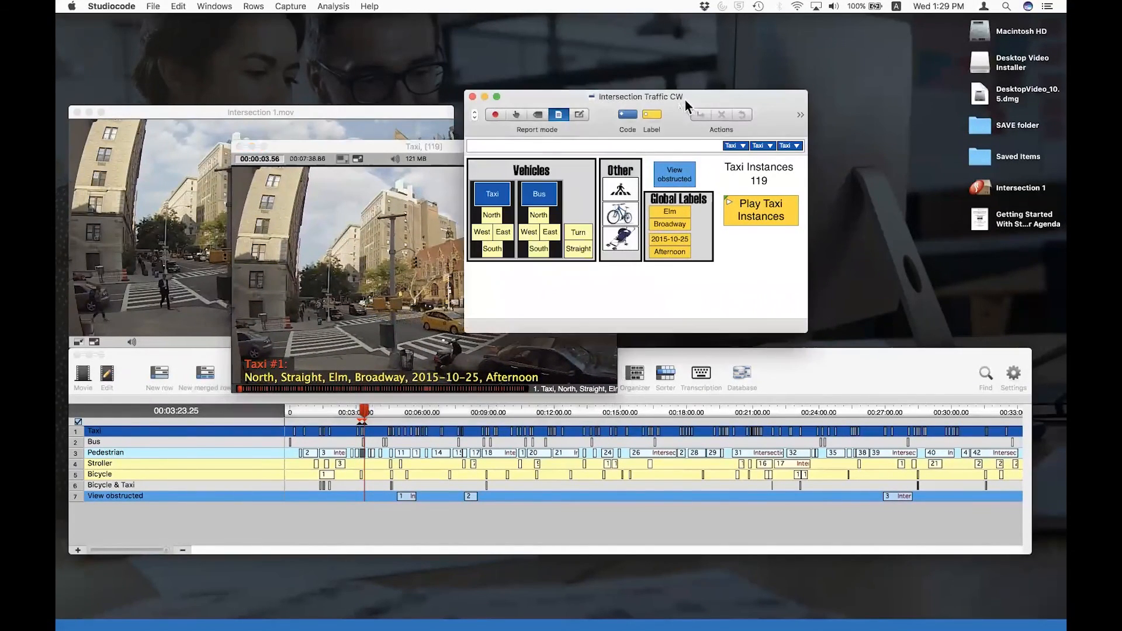
drag(681, 104, 838, 104)
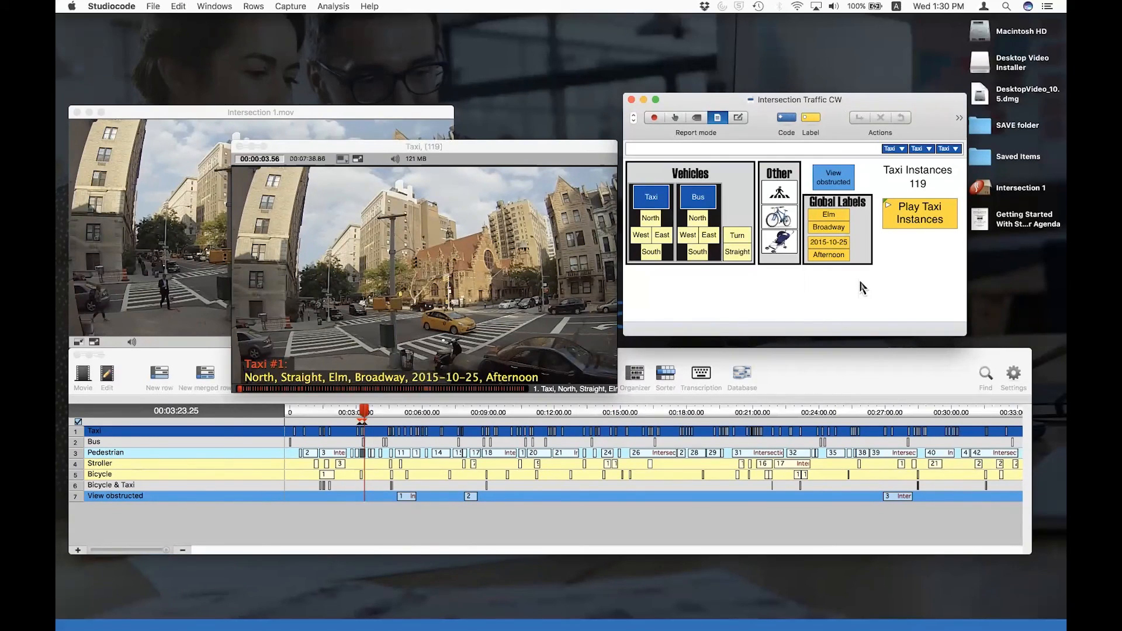
- Shift the Taxi instances movie slightly and close it, leaving the Intersection 1 movie and code window open
mouse_move(572, 305)
click(592, 157)
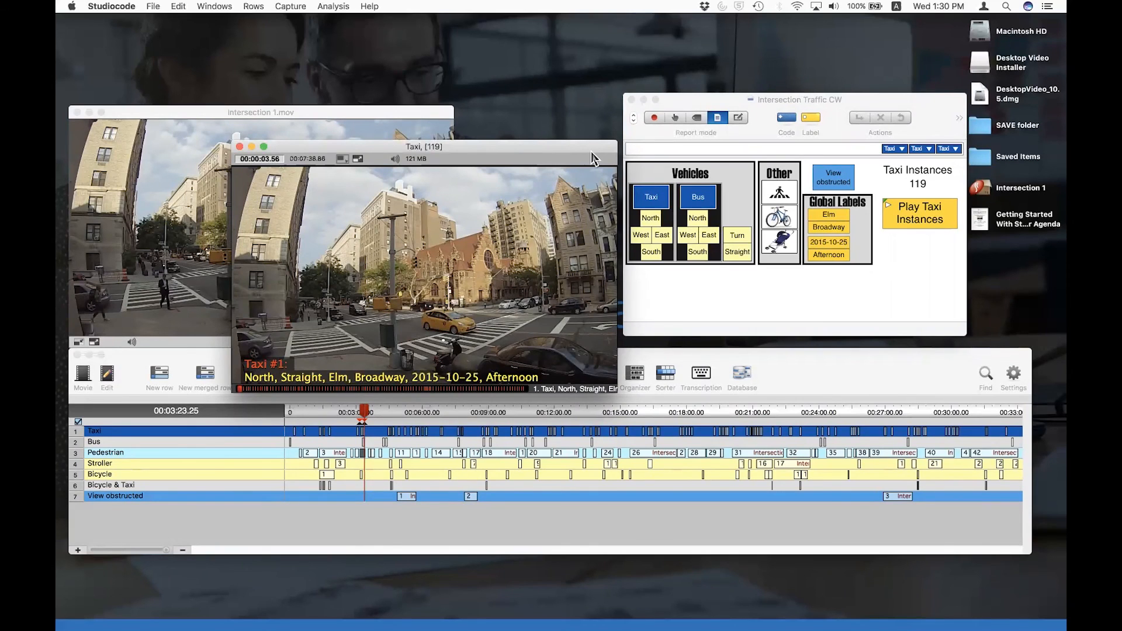
drag(592, 158, 585, 154)
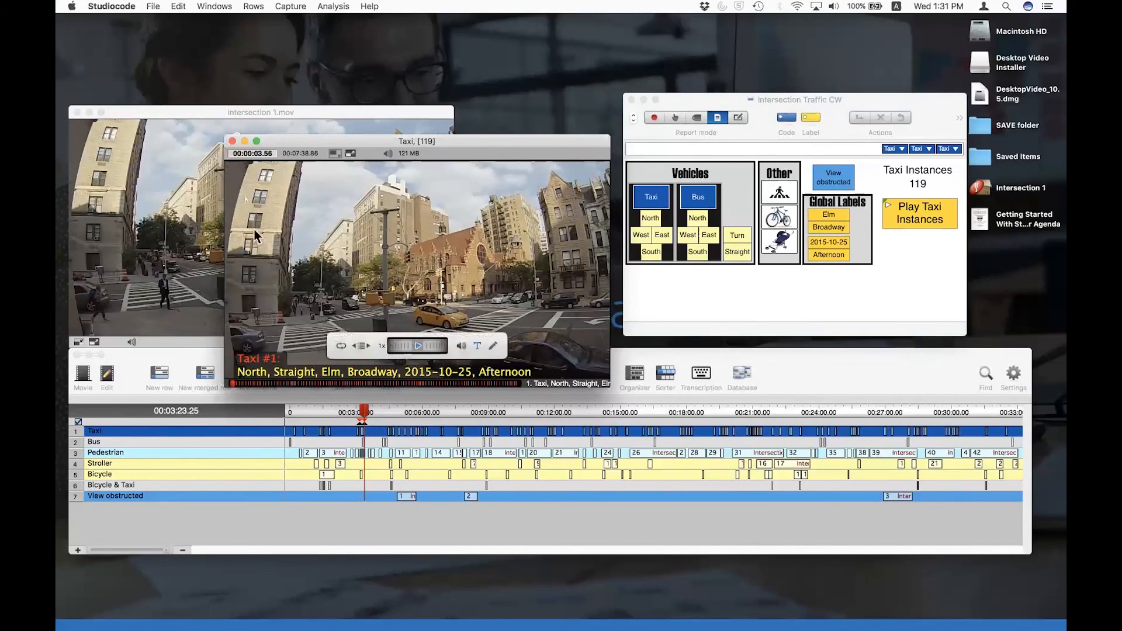
click(233, 142)
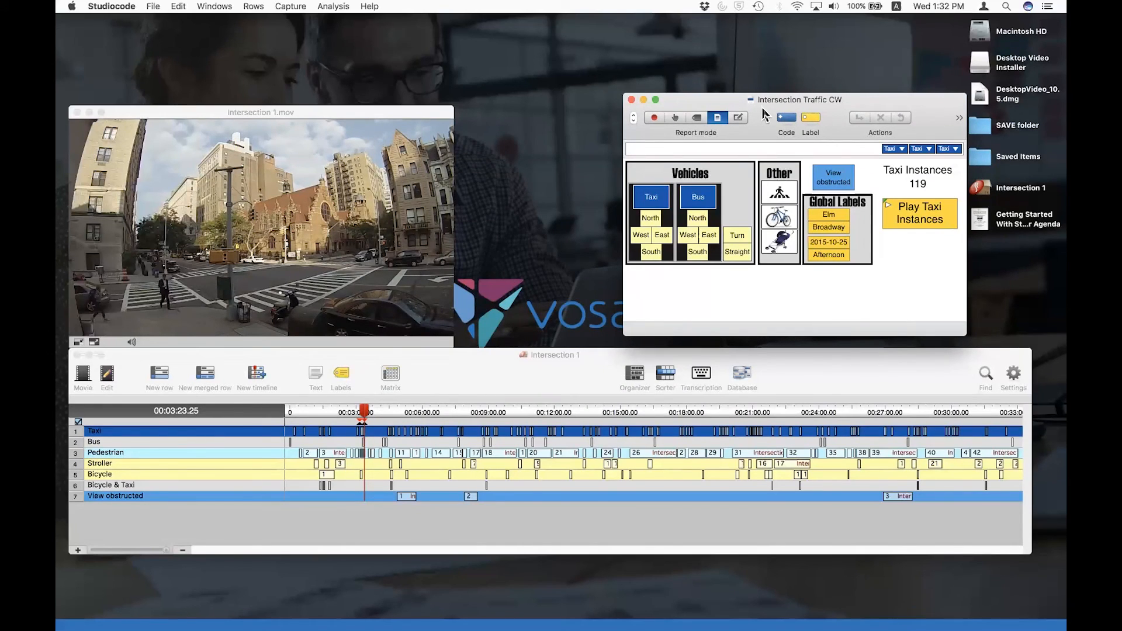
- In the code window's edit mode, add a label button named University of California below the Vehicles group and widen it to fit
drag(764, 114, 675, 111)
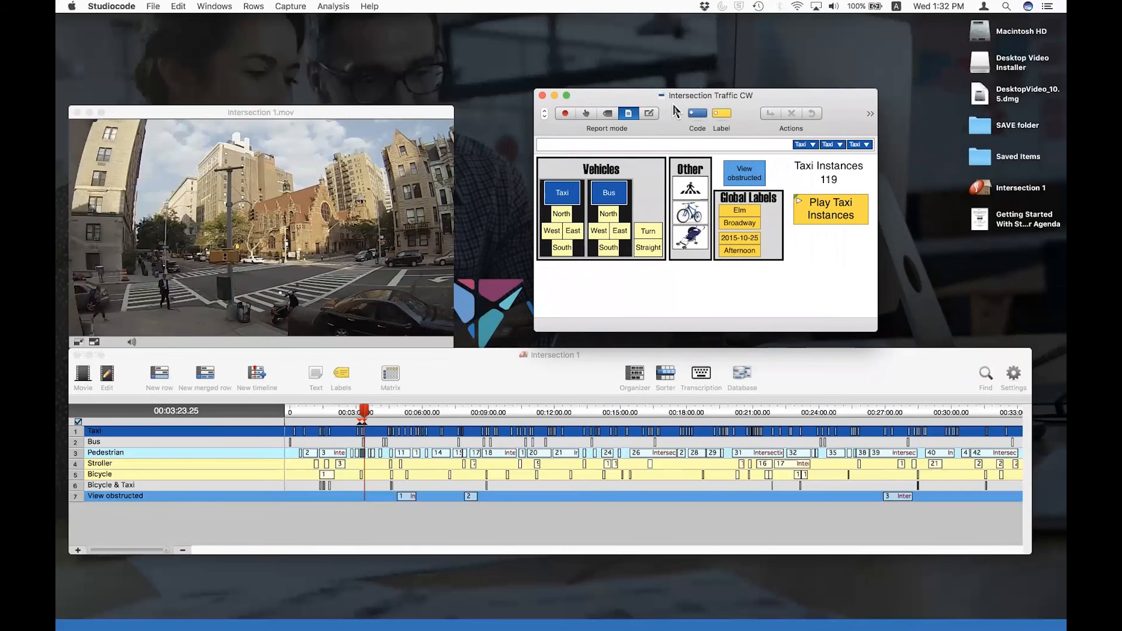
click(653, 115)
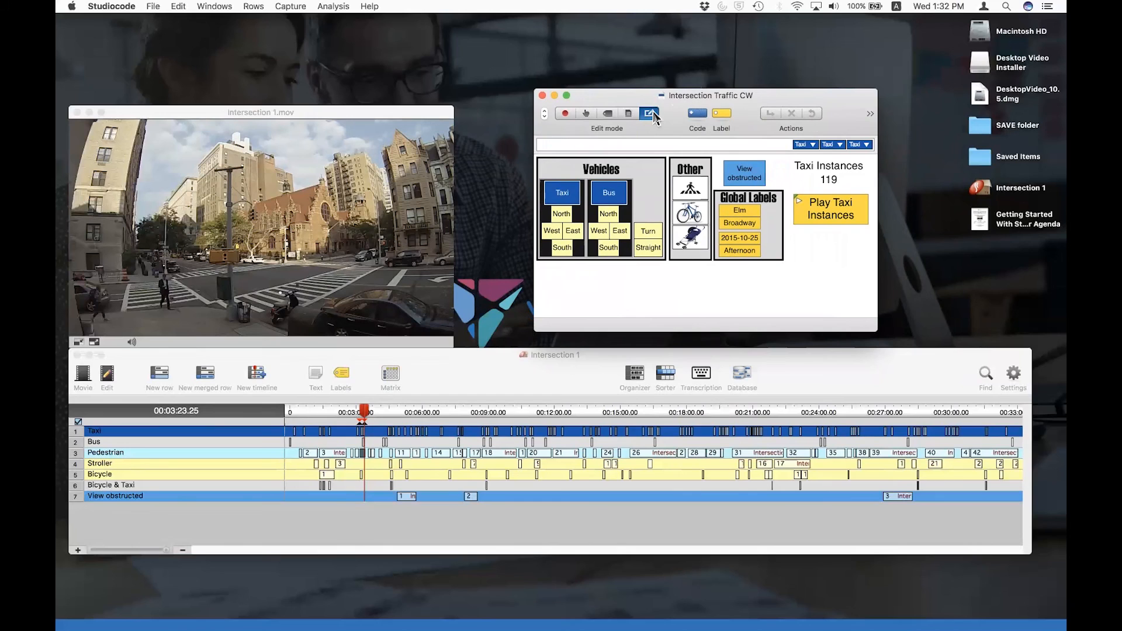
drag(675, 120, 632, 115)
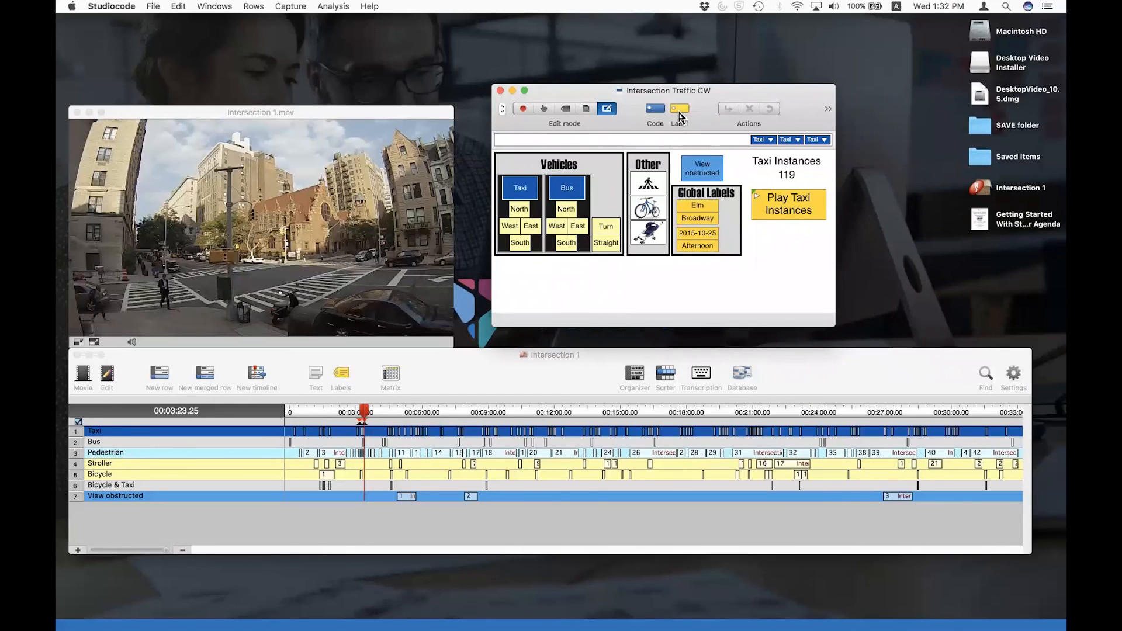
drag(680, 108, 590, 278)
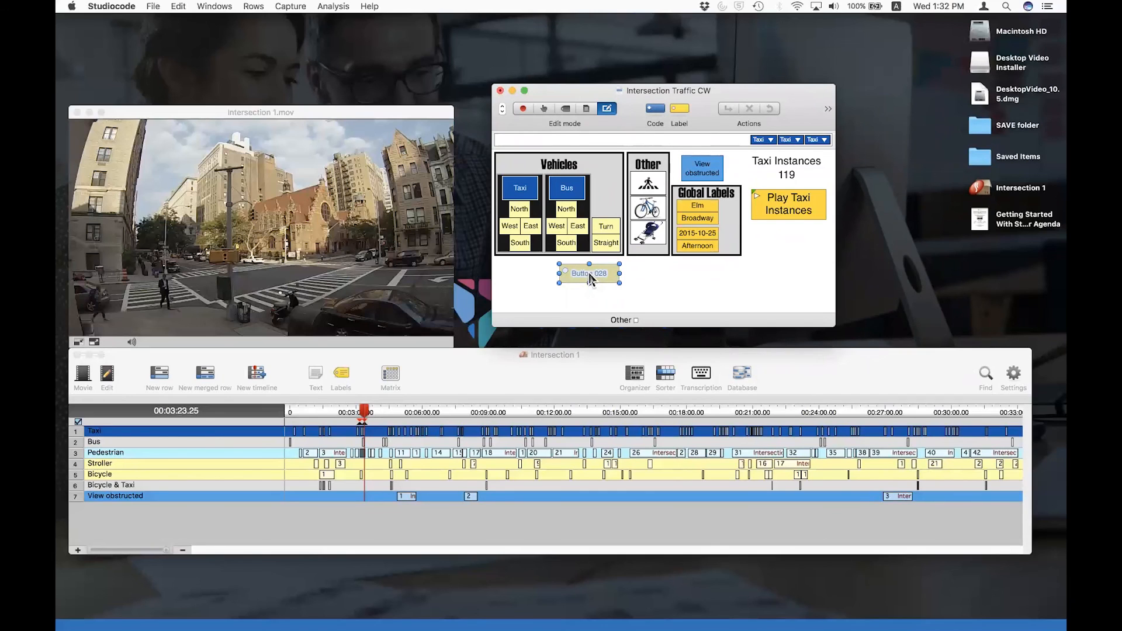
double_click(590, 278)
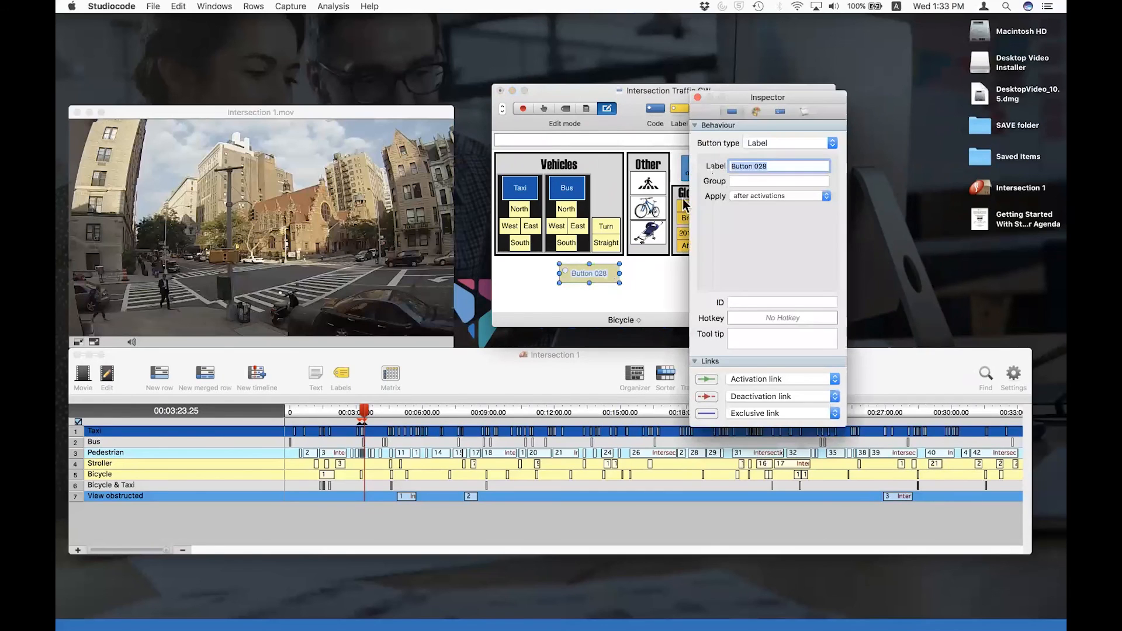
drag(746, 107, 715, 124)
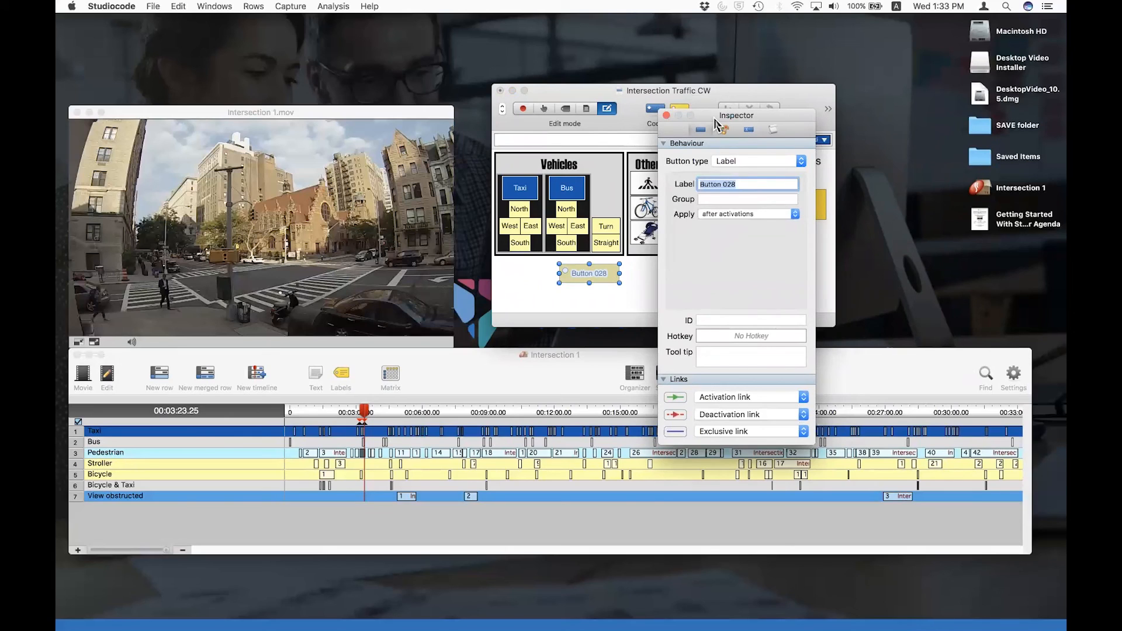
text(University of California)
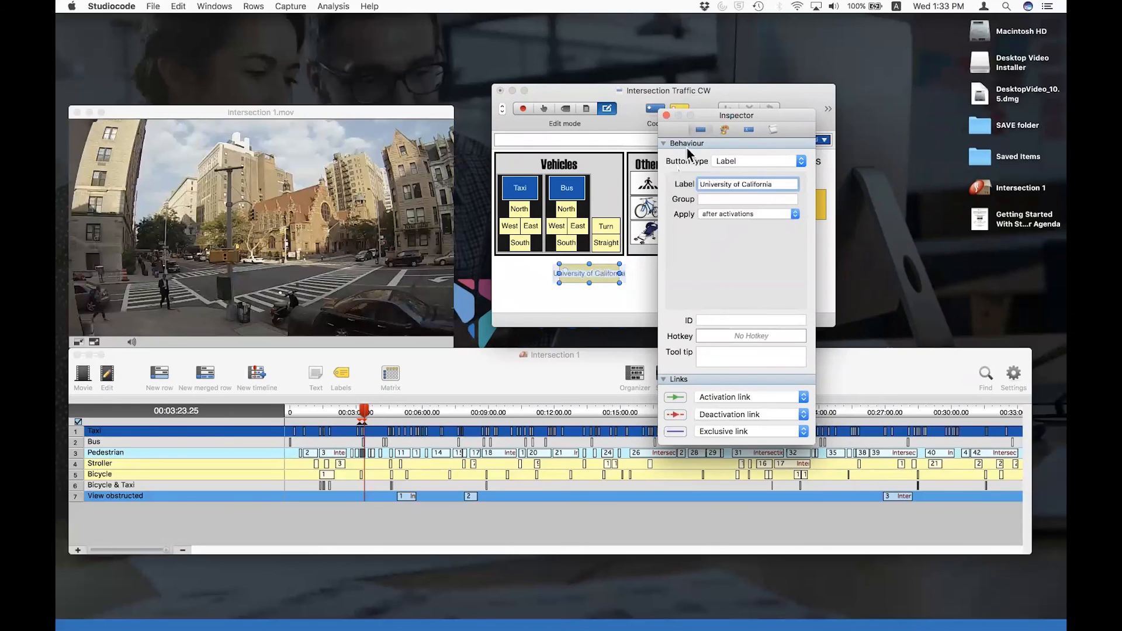
click(634, 293)
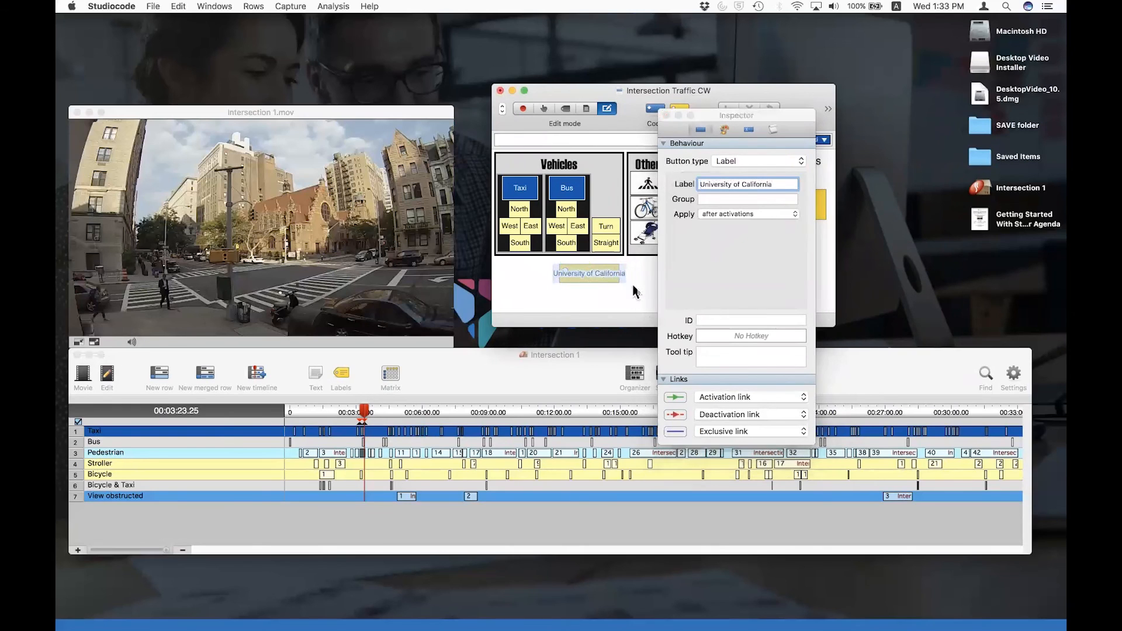
click(635, 283)
- Rename the new label button PS12, assign it to the group Schools, and move the Inspector off the button
click(756, 182)
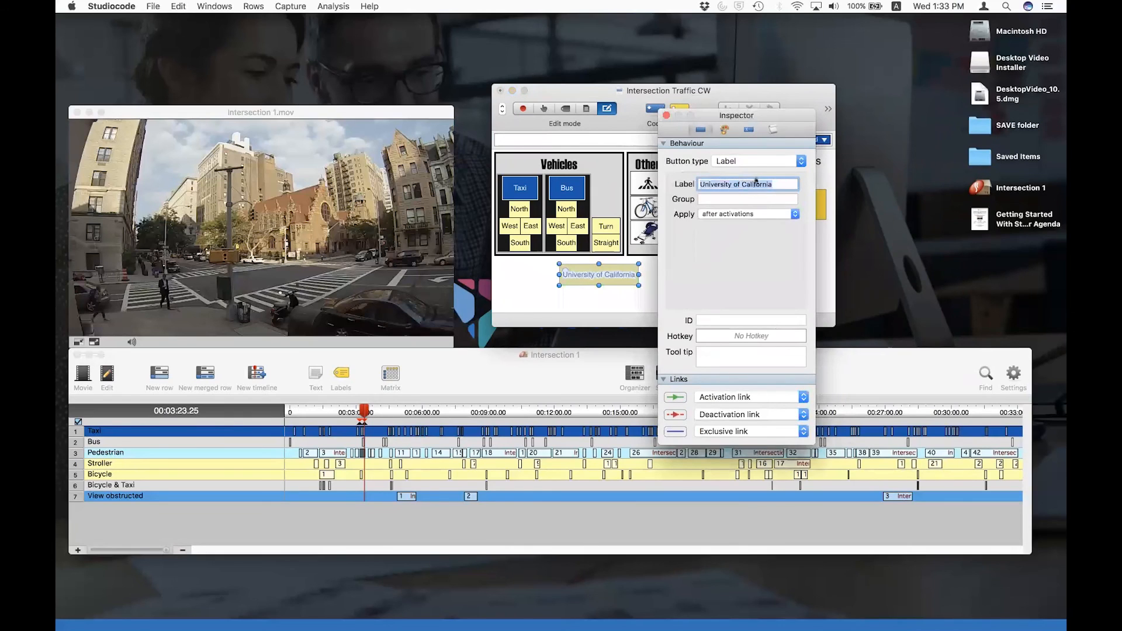
text(PS12)
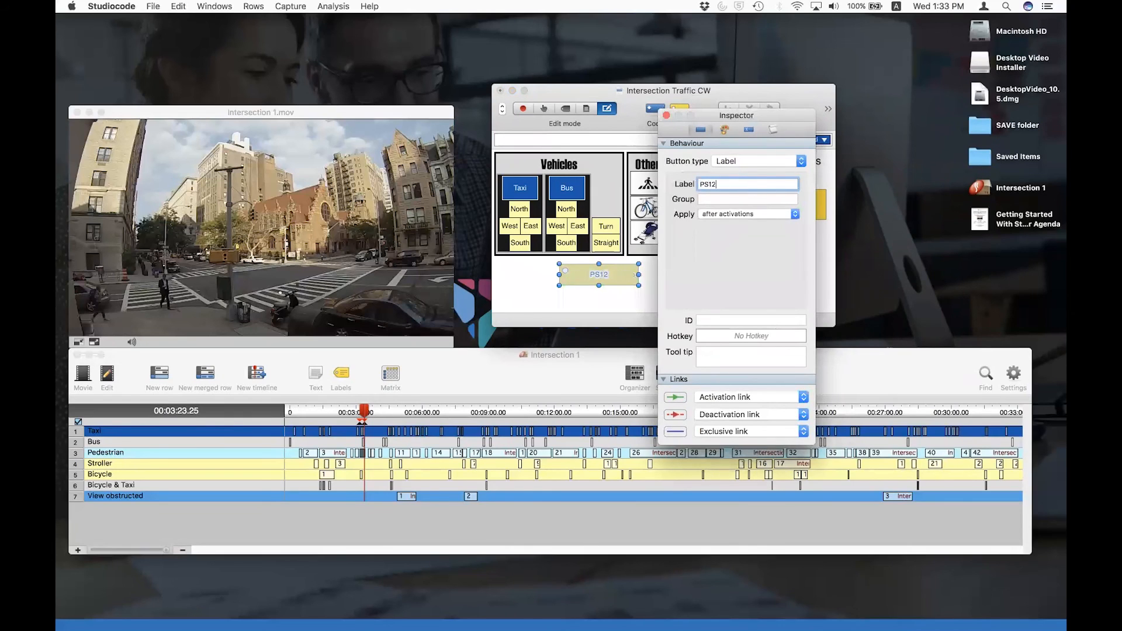
click(753, 200)
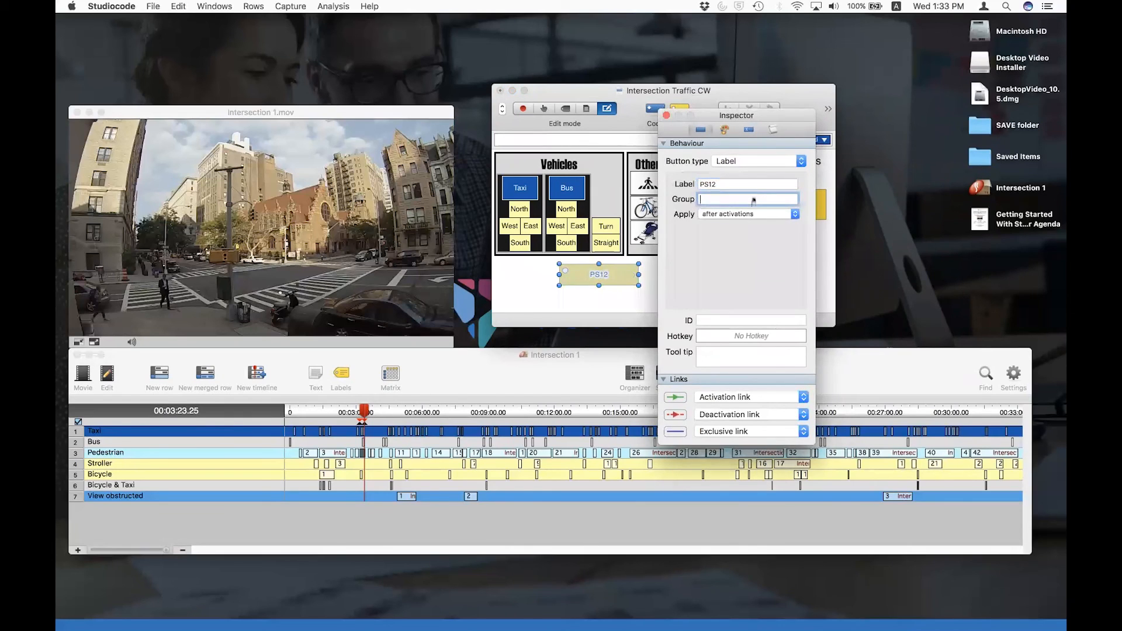
text(Schools)
drag(707, 117, 825, 124)
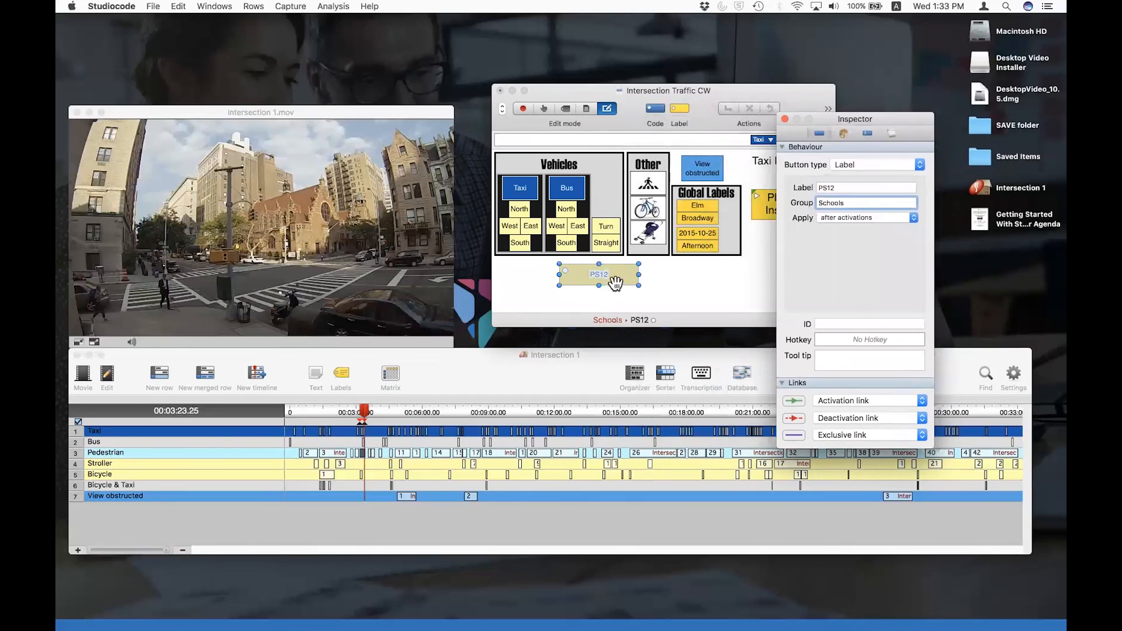
- Apply the PS12 label to all timeline instances in label mode, and return the code window to edit mode
click(568, 111)
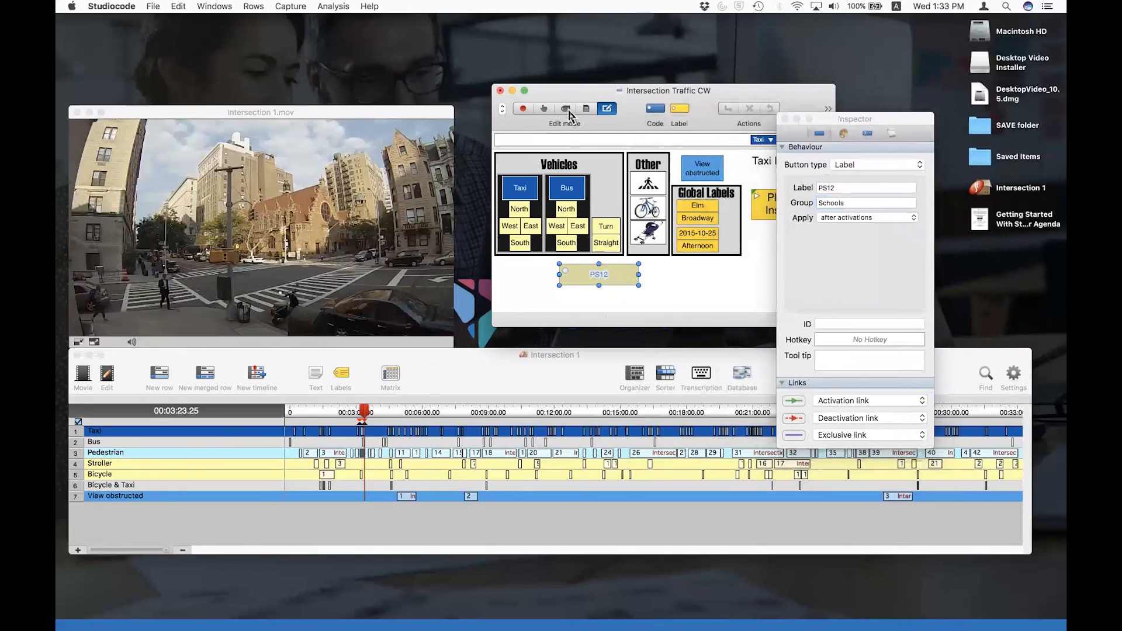
click(568, 111)
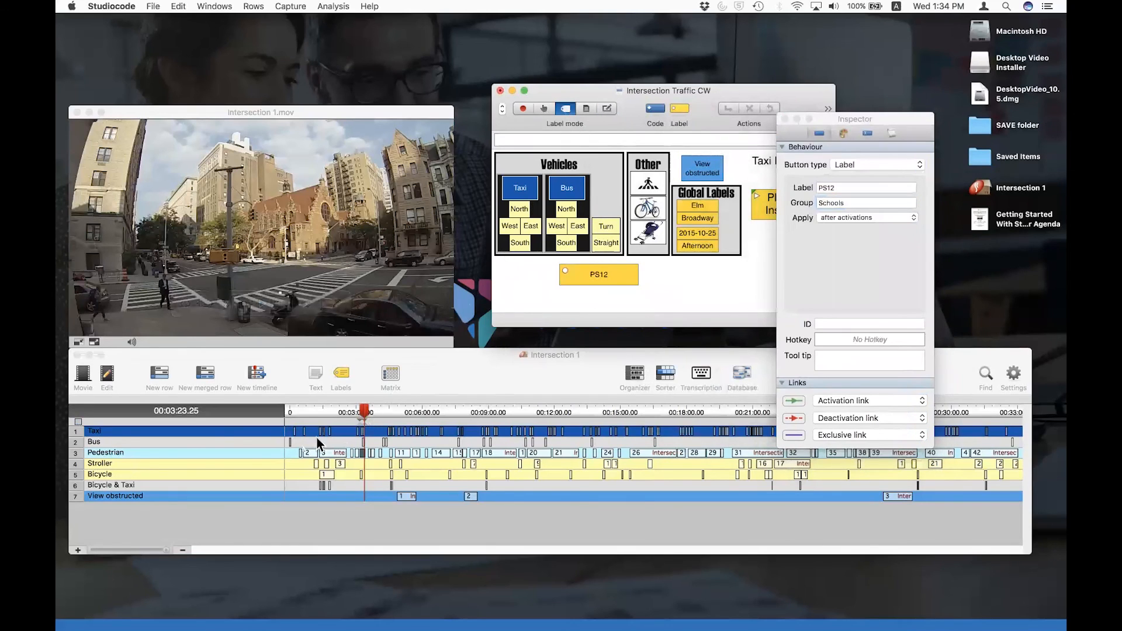
click(299, 450)
key(super+a)
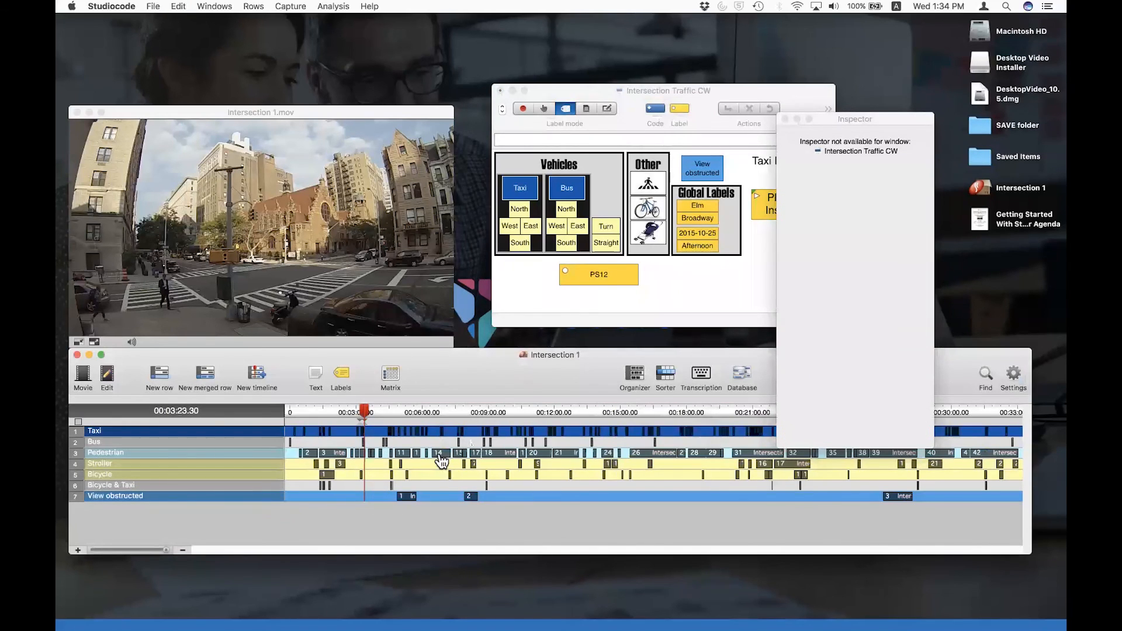
click(607, 282)
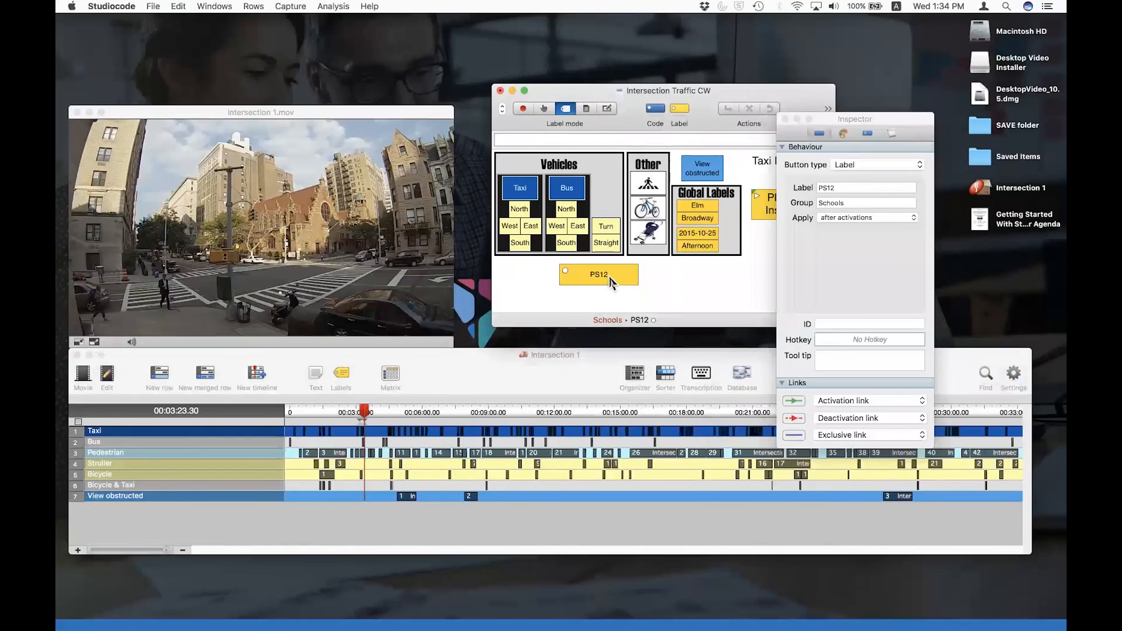
click(502, 440)
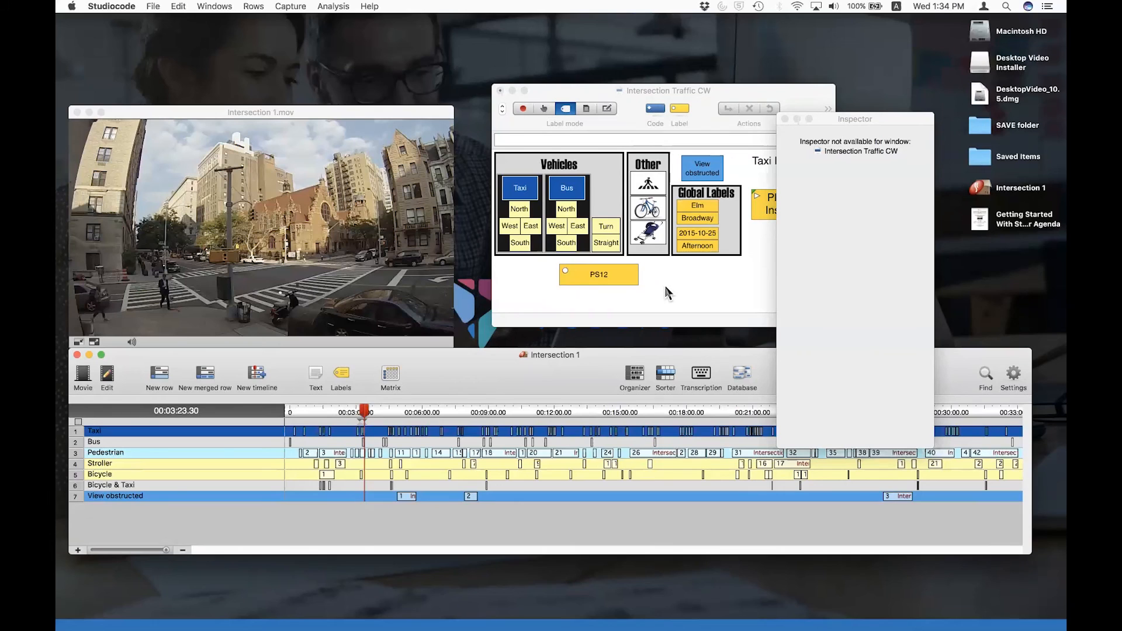
click(612, 116)
click(607, 110)
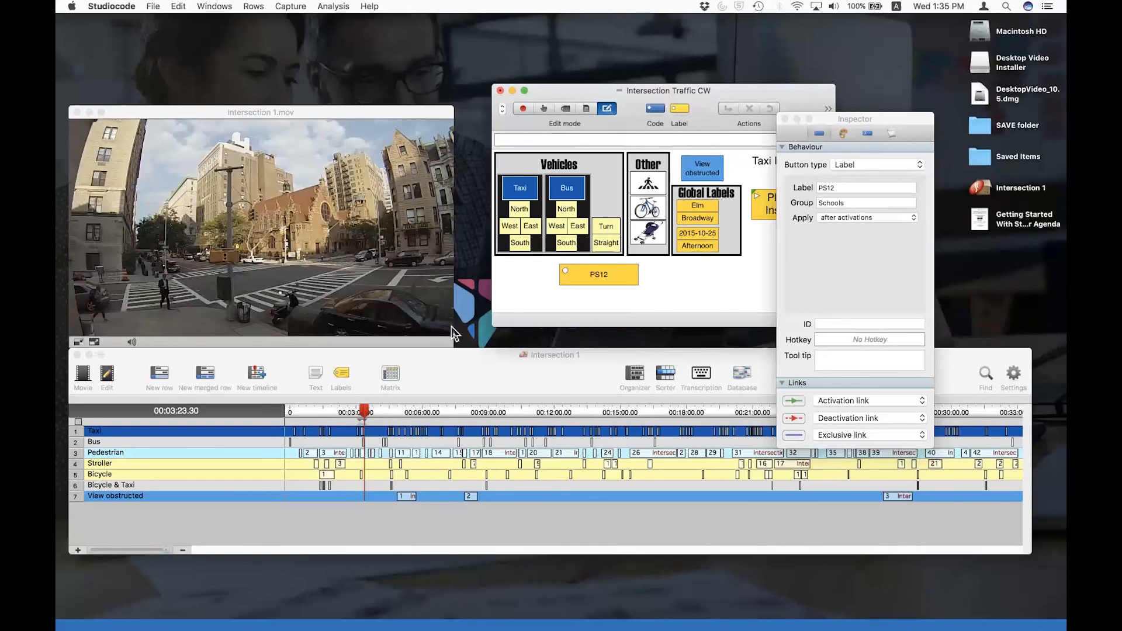
- Reposition the timeline with its movie higher on the desktop, enlarge the Intersection 1 movie, and shrink it back to the smaller size
click(452, 376)
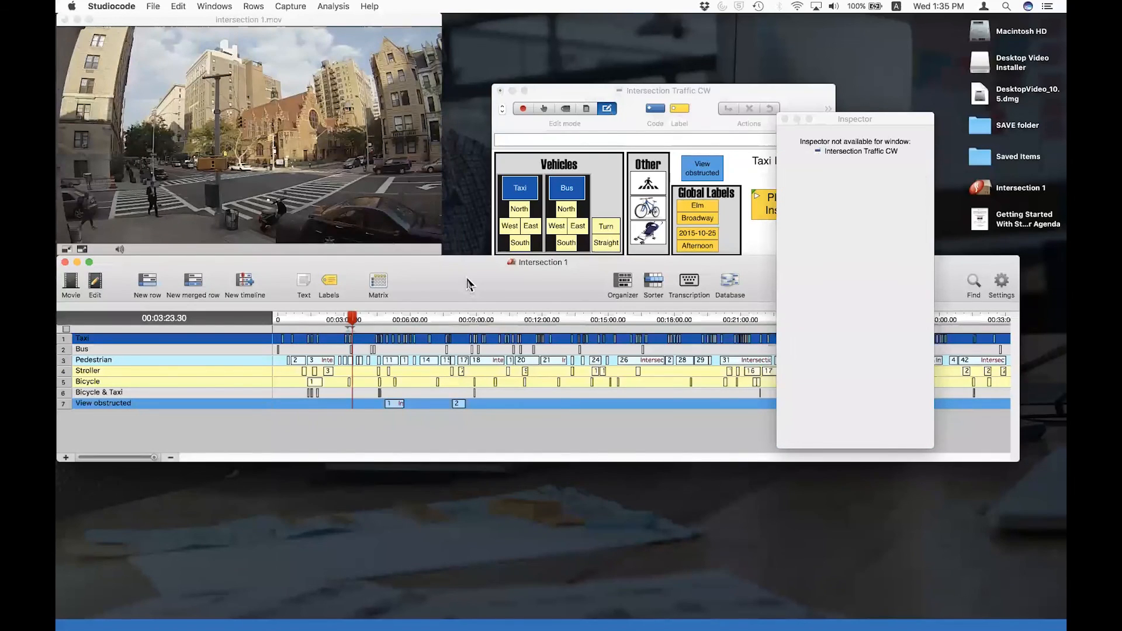
drag(466, 285, 479, 299)
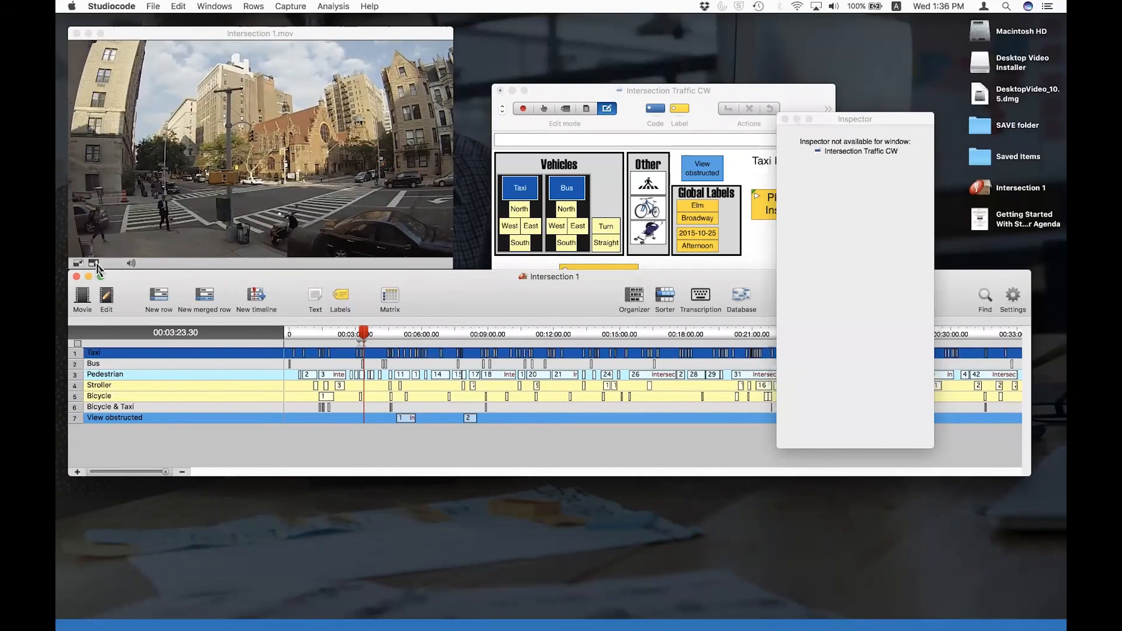
mouse_move(361, 123)
mouse_move(332, 142)
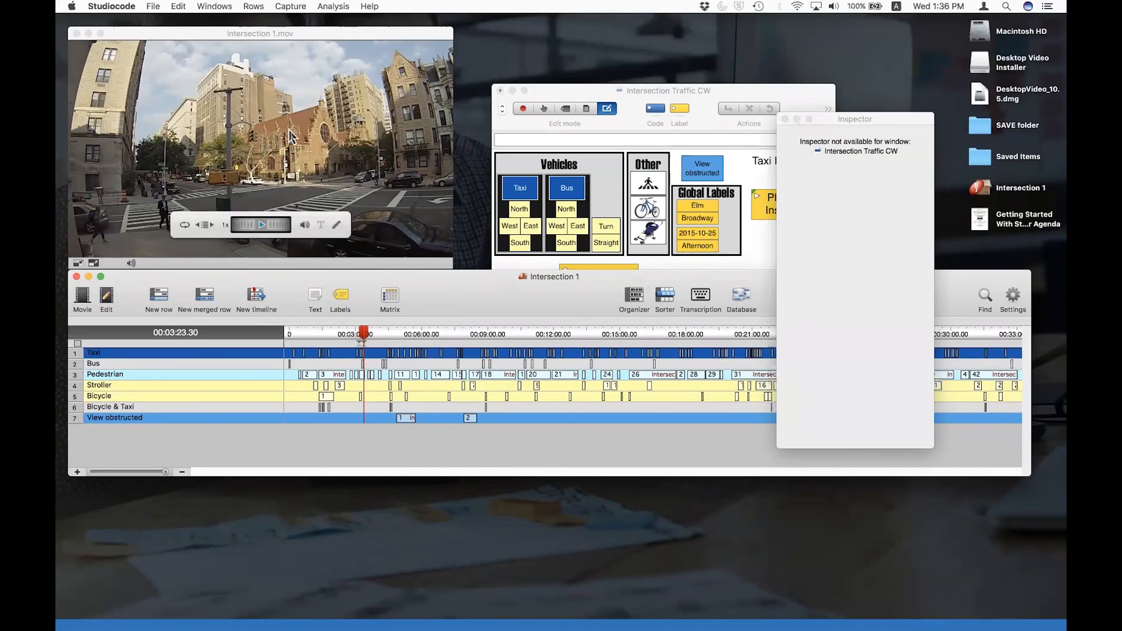
click(94, 264)
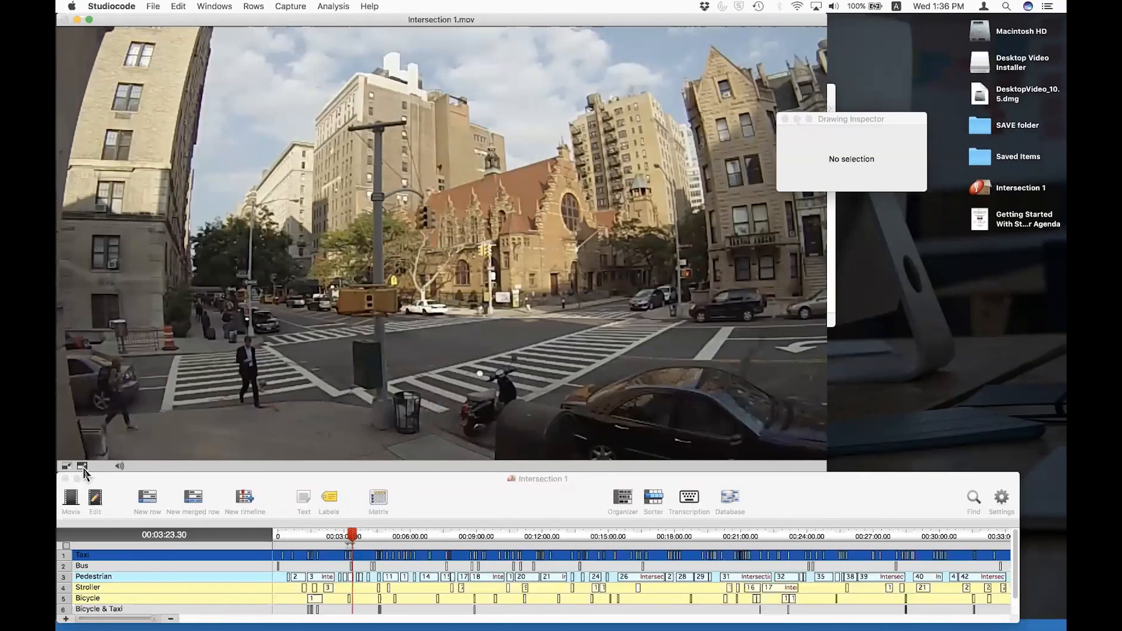
click(66, 467)
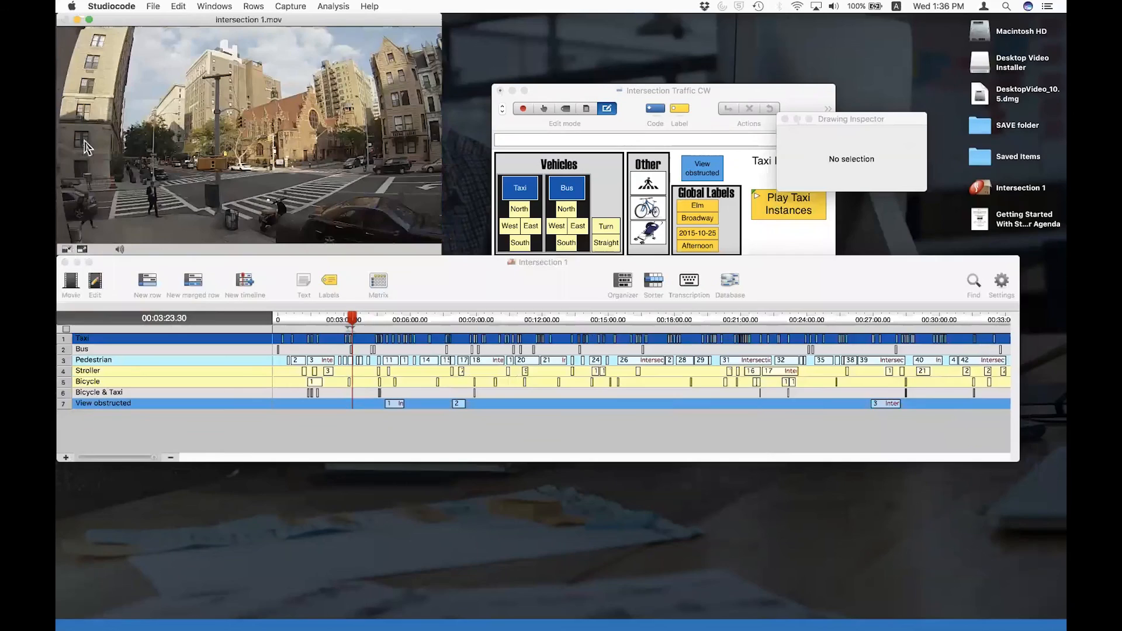
click(82, 250)
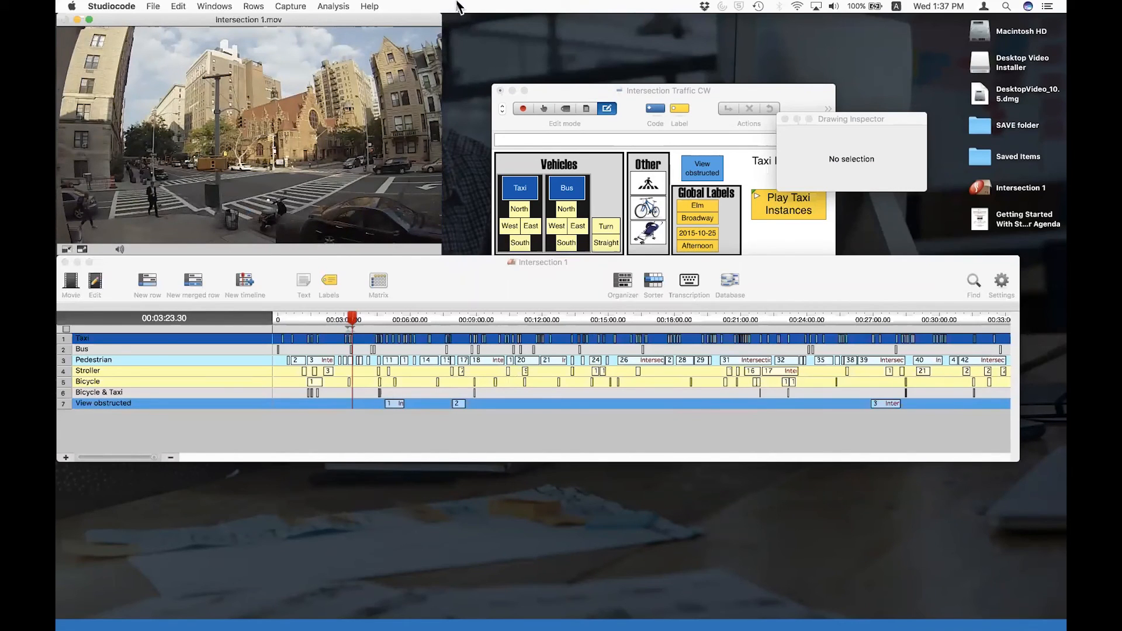
- Move the Intersection Traffic CW window up beside the movie and add two code buttons in a row next to PS12
key(super+Tab)
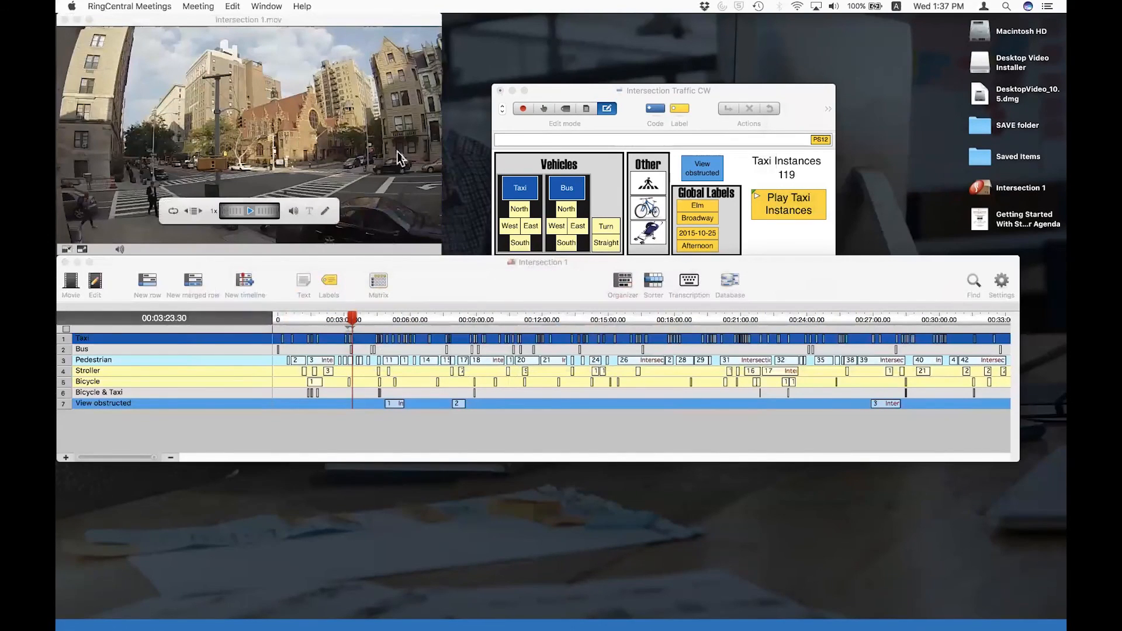
click(637, 99)
drag(680, 91, 643, 41)
click(785, 119)
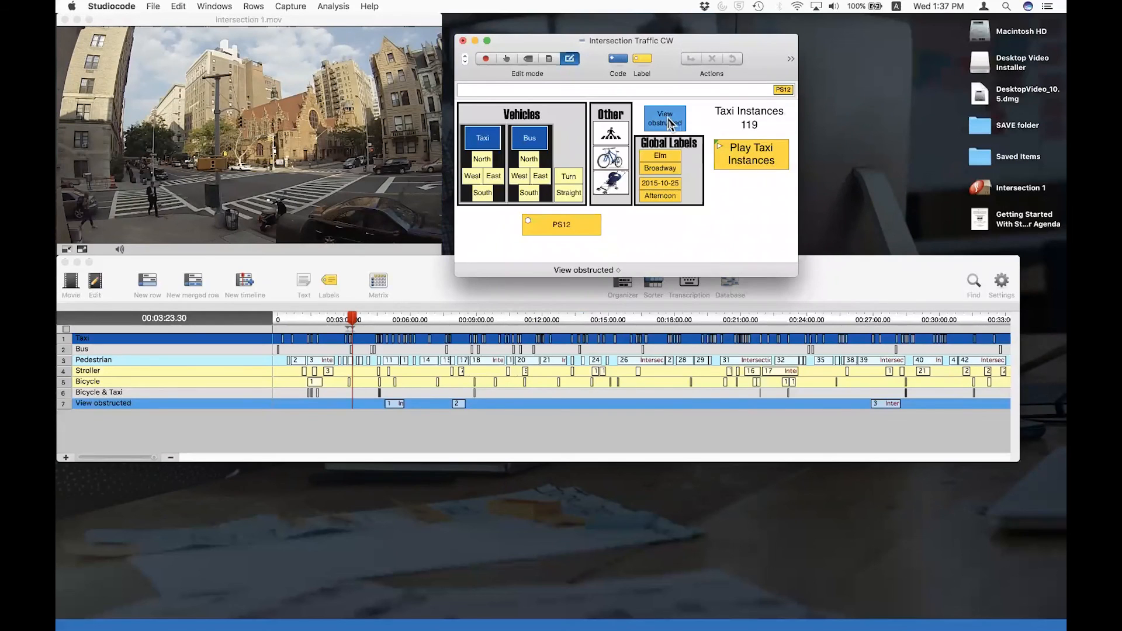
drag(624, 63, 650, 237)
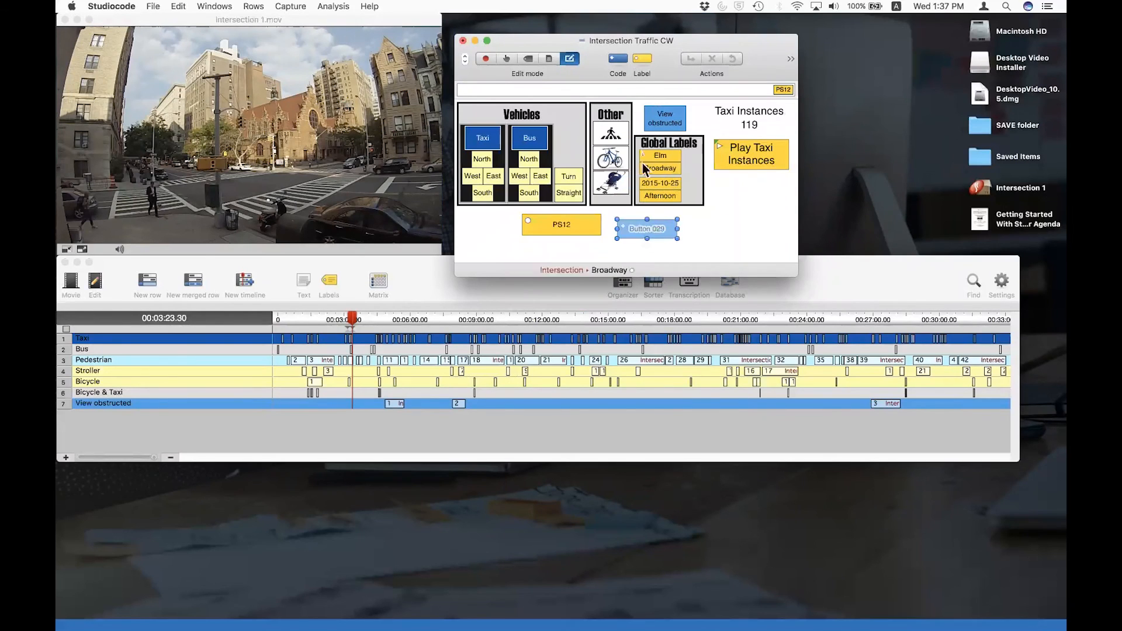
drag(618, 63, 719, 231)
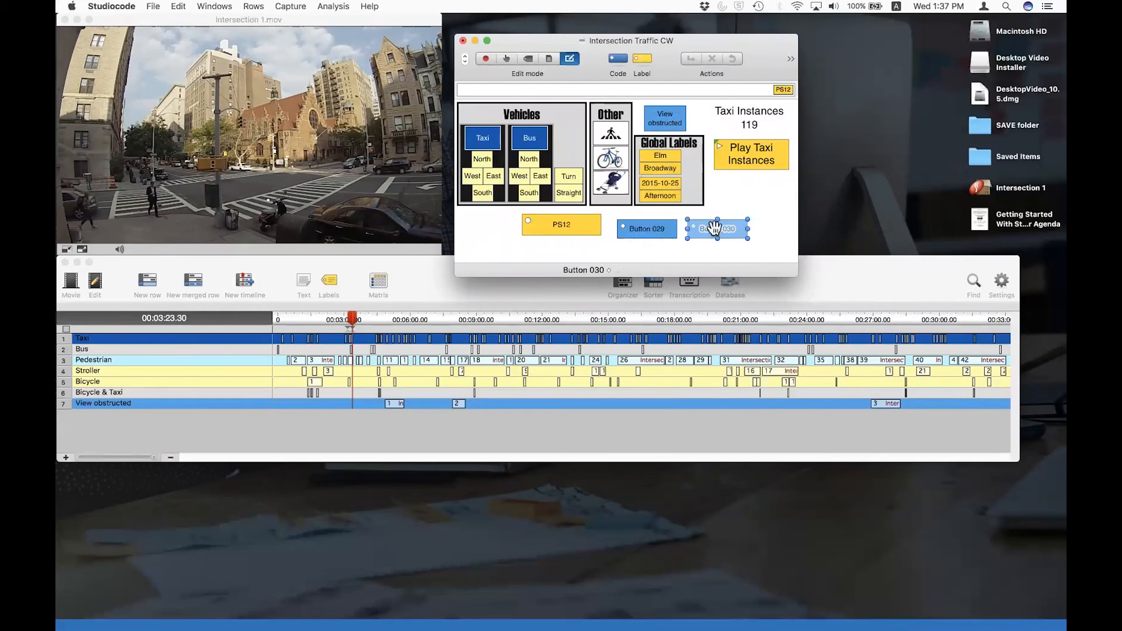
- Open the Inspector for Button 030, move it higher, and add an exclusive link from Button 030 to Button 029
double_click(697, 231)
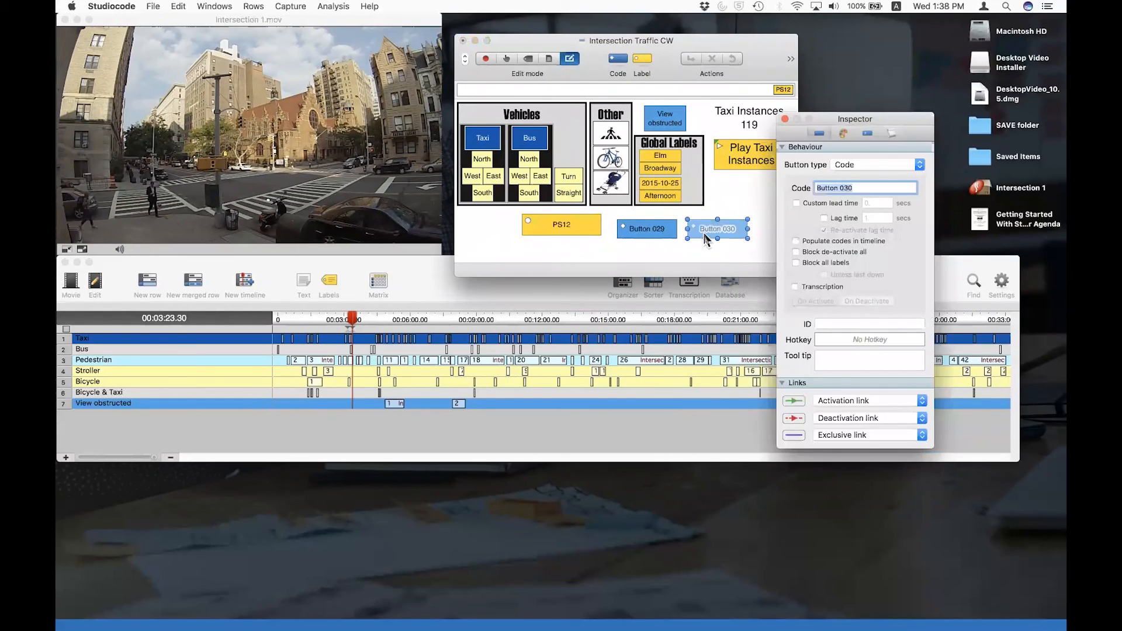
drag(842, 120, 824, 53)
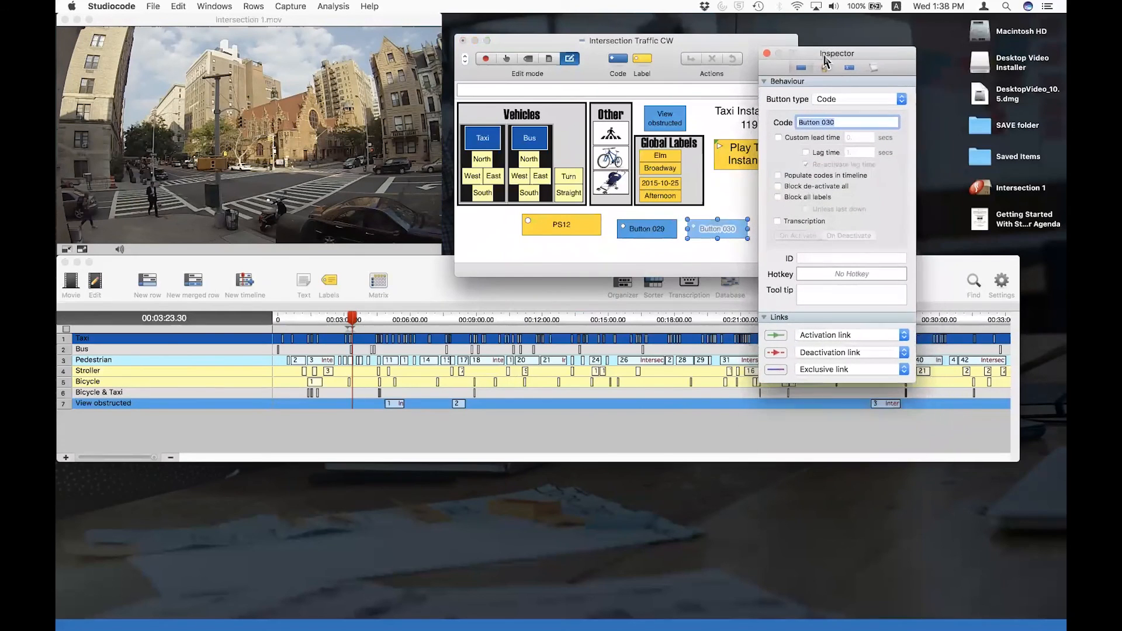
click(854, 369)
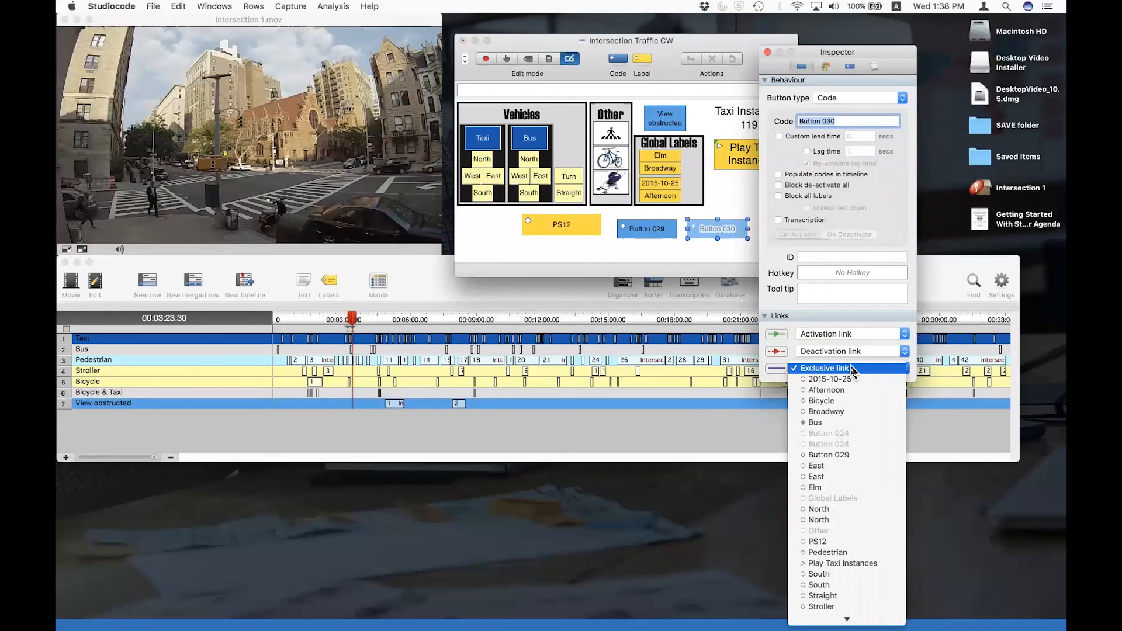
scroll(853, 371, down, 5)
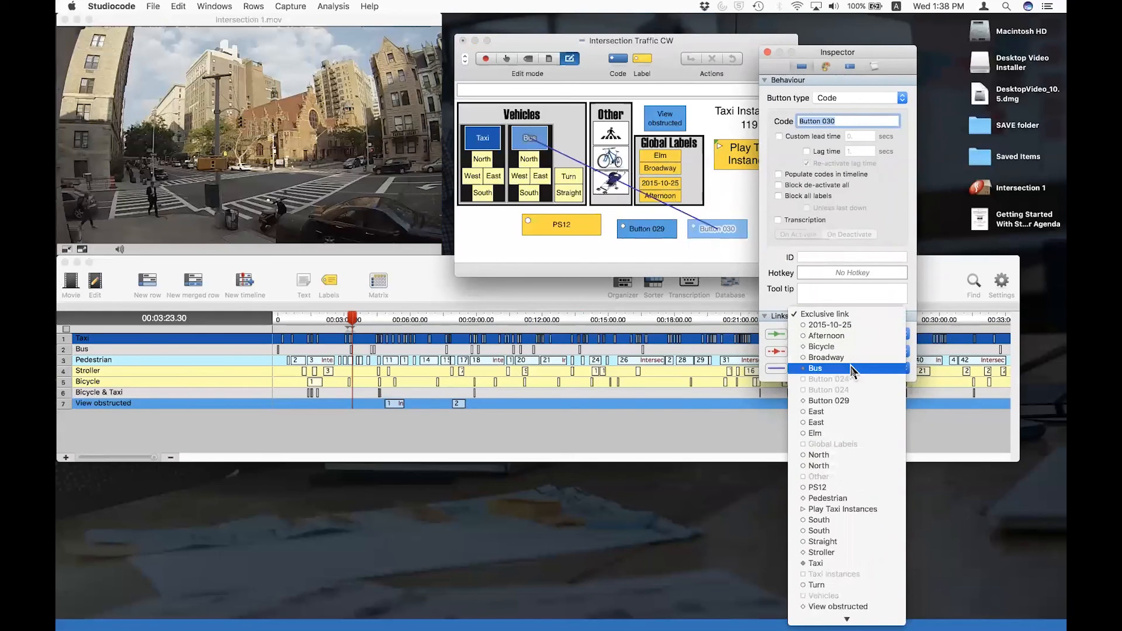
scroll(852, 370, down, 1)
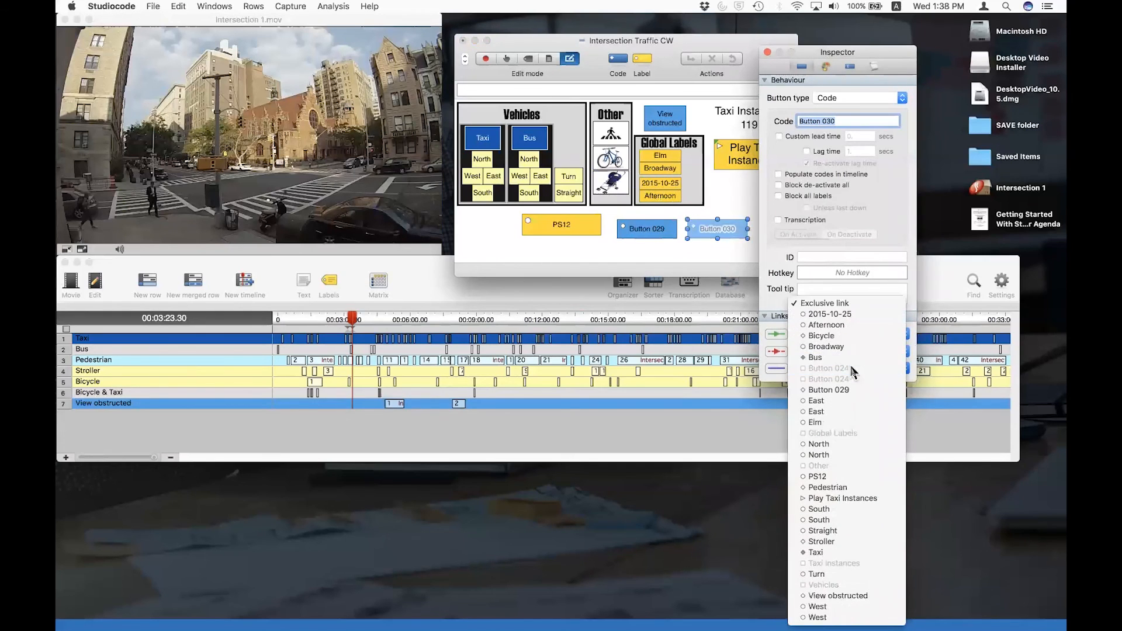
click(852, 389)
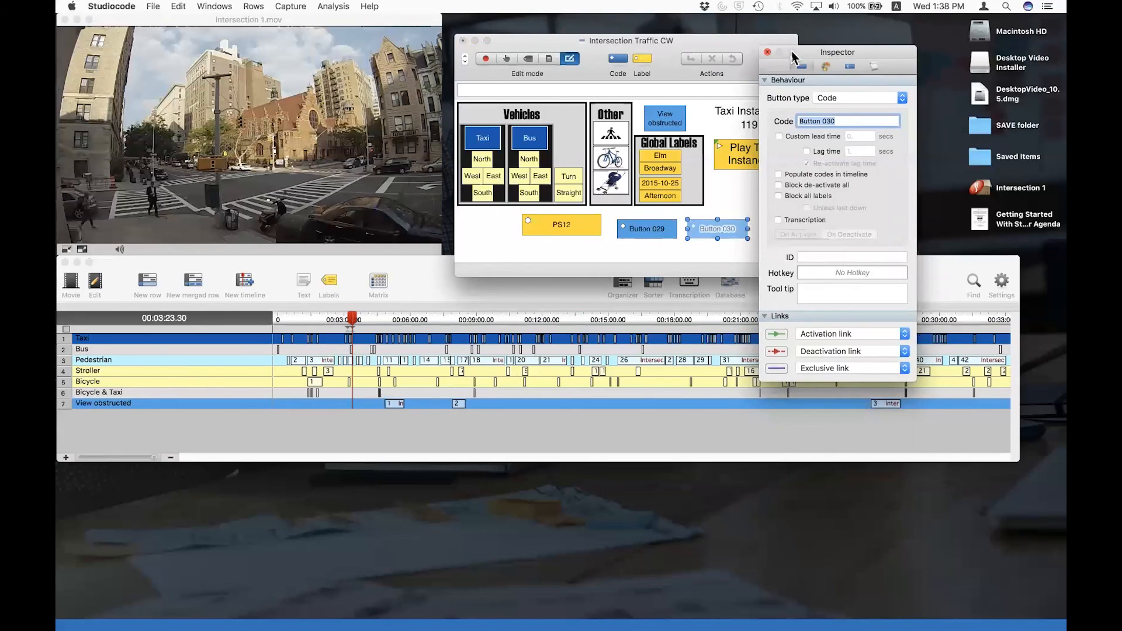
- Move the Inspector clear of the code window, widen the code window to expose its link display options, and nudge it up
drag(811, 53, 900, 54)
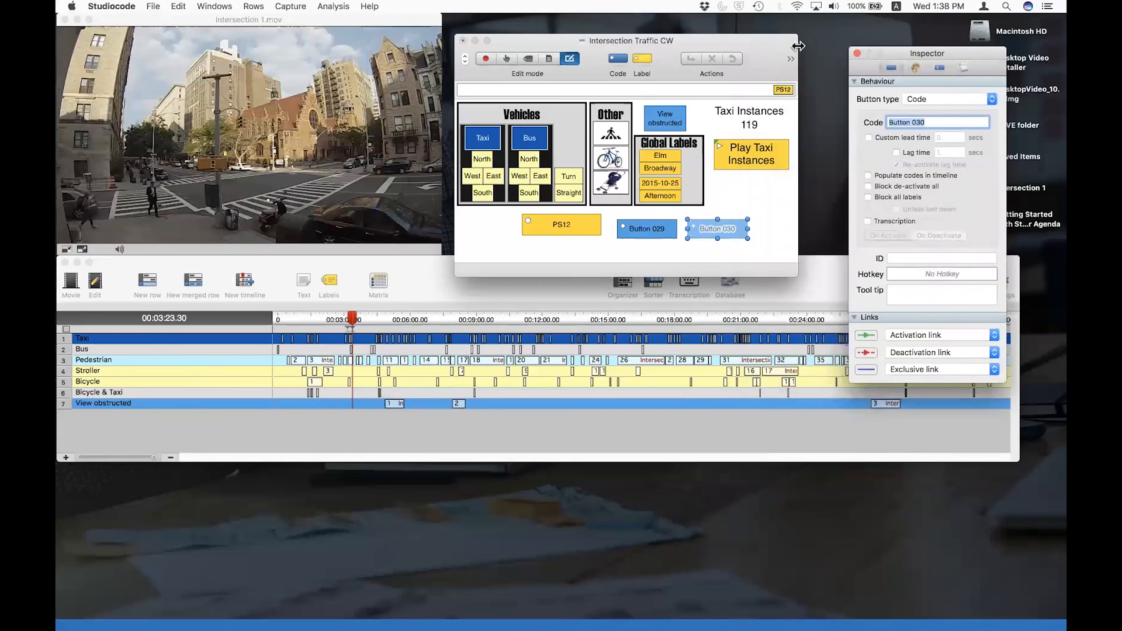
drag(797, 45, 888, 53)
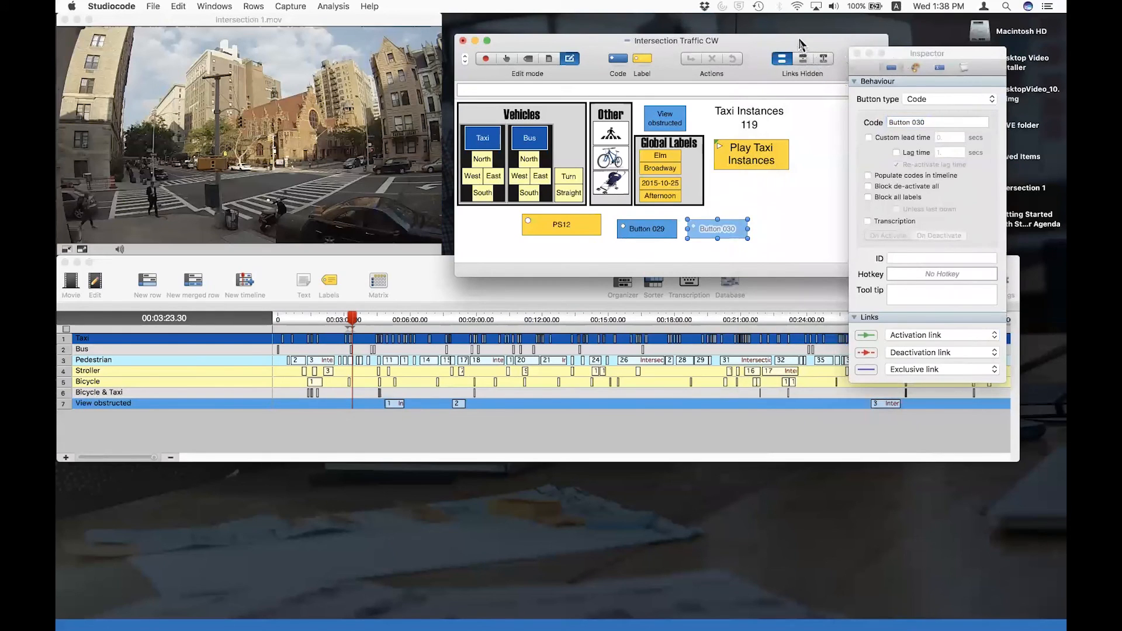
drag(797, 42, 785, 36)
- Compare the Links Below and Links Above displays, keep Links Above, and move Button 030 slightly further from Button 029
click(790, 53)
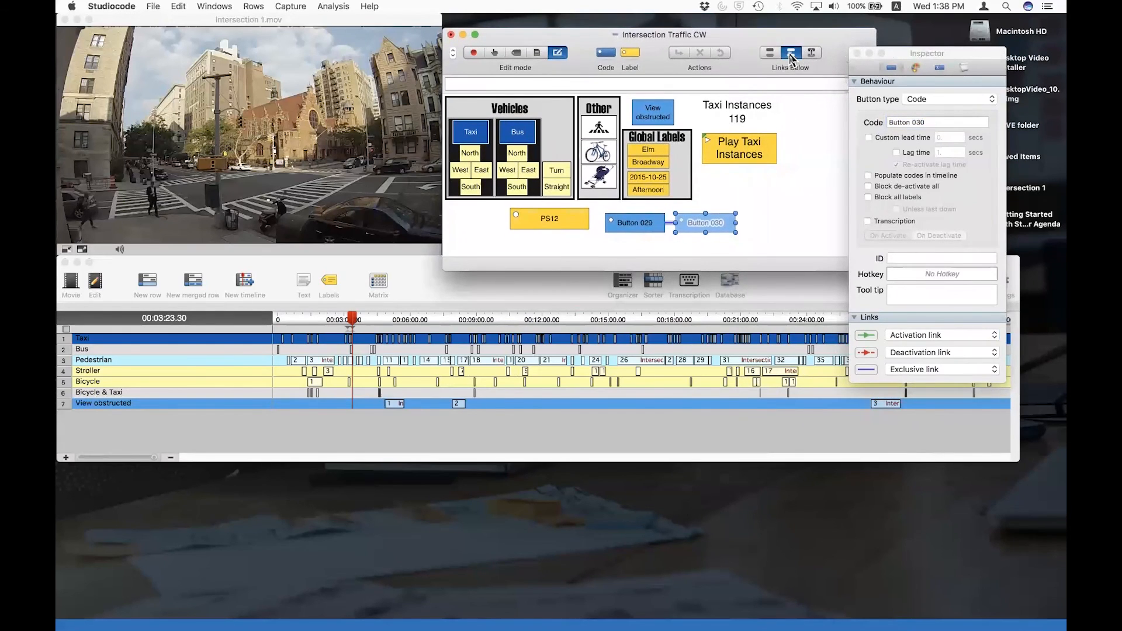
click(812, 53)
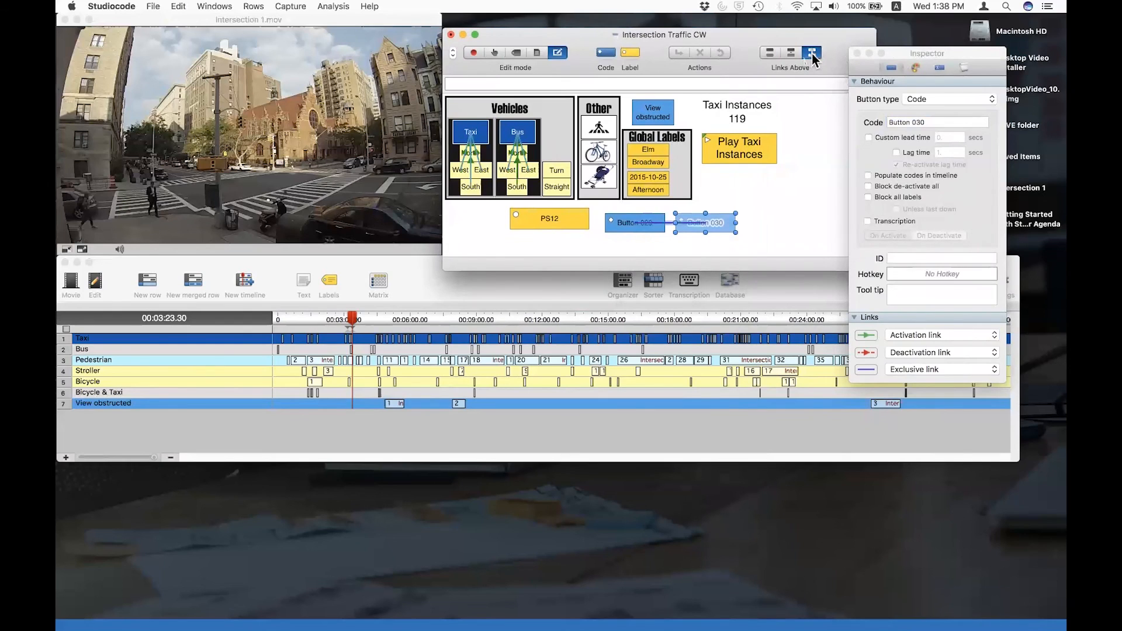
click(791, 52)
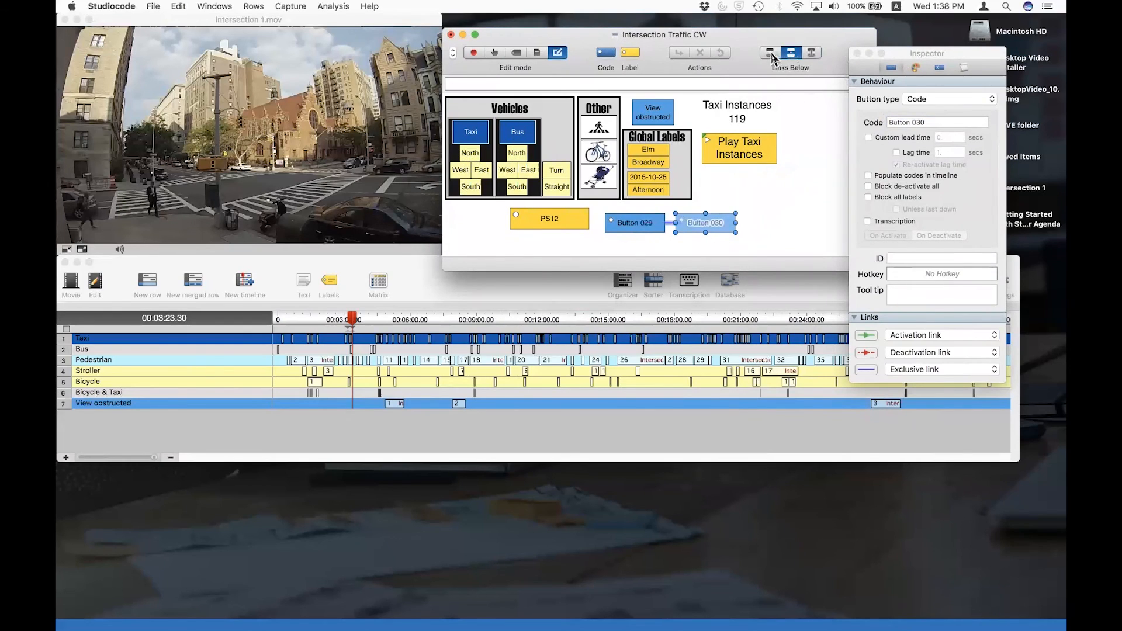
click(811, 53)
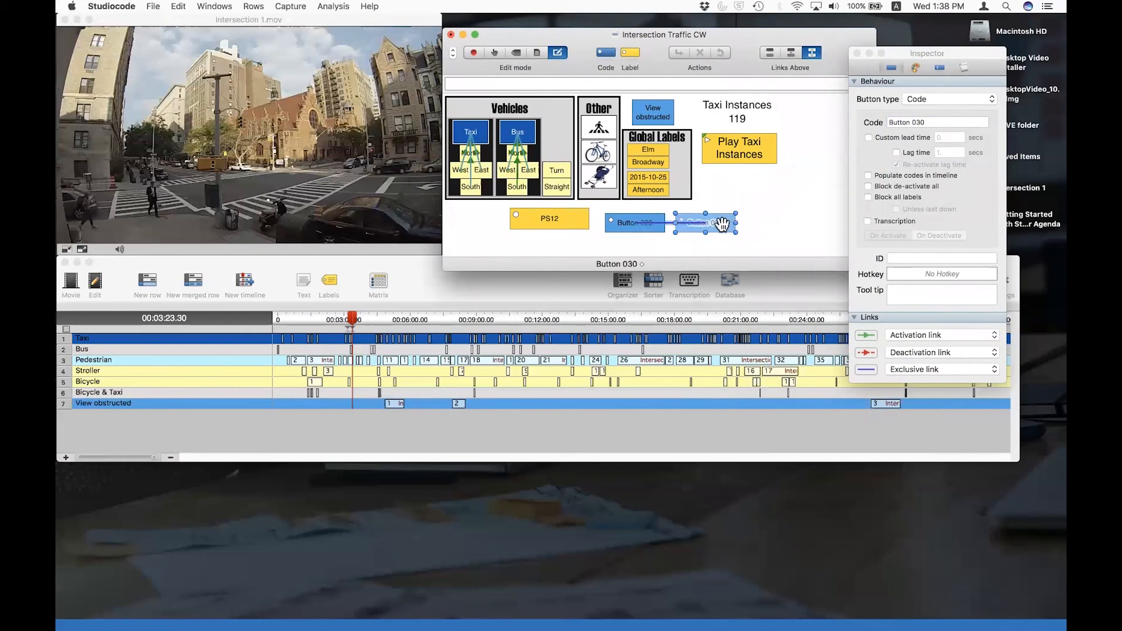
mouse_move(722, 224)
mouse_down()
mouse_move(787, 188)
mouse_move(772, 215)
mouse_move(739, 224)
mouse_up()
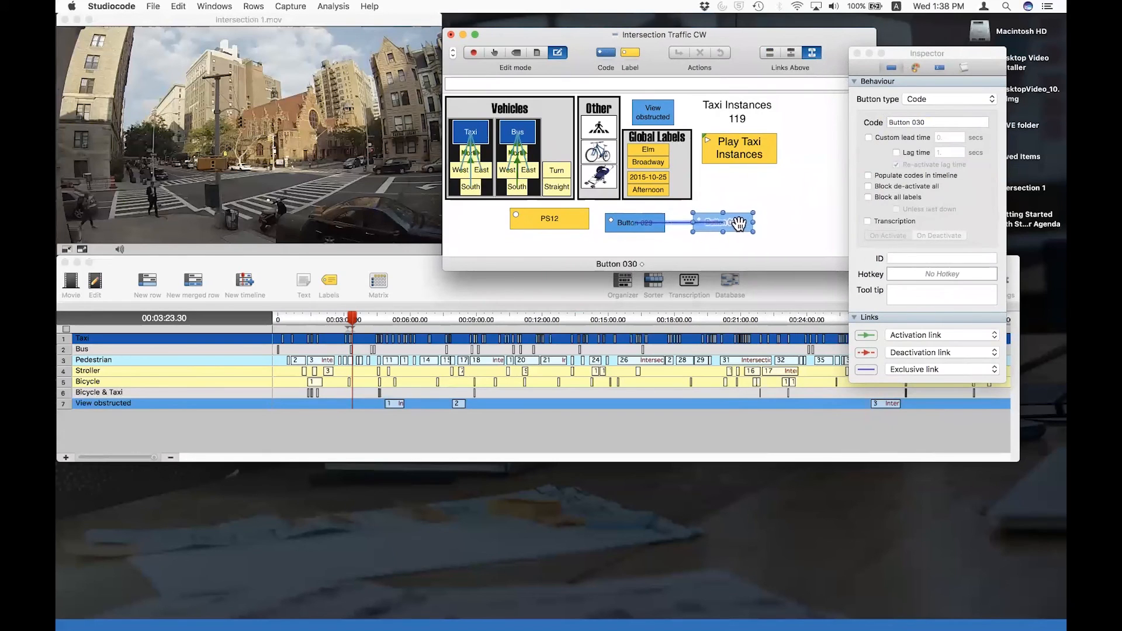
- Test the exclusive link in code mode by activating Button 029, Button 030 and Button 029 again
click(494, 53)
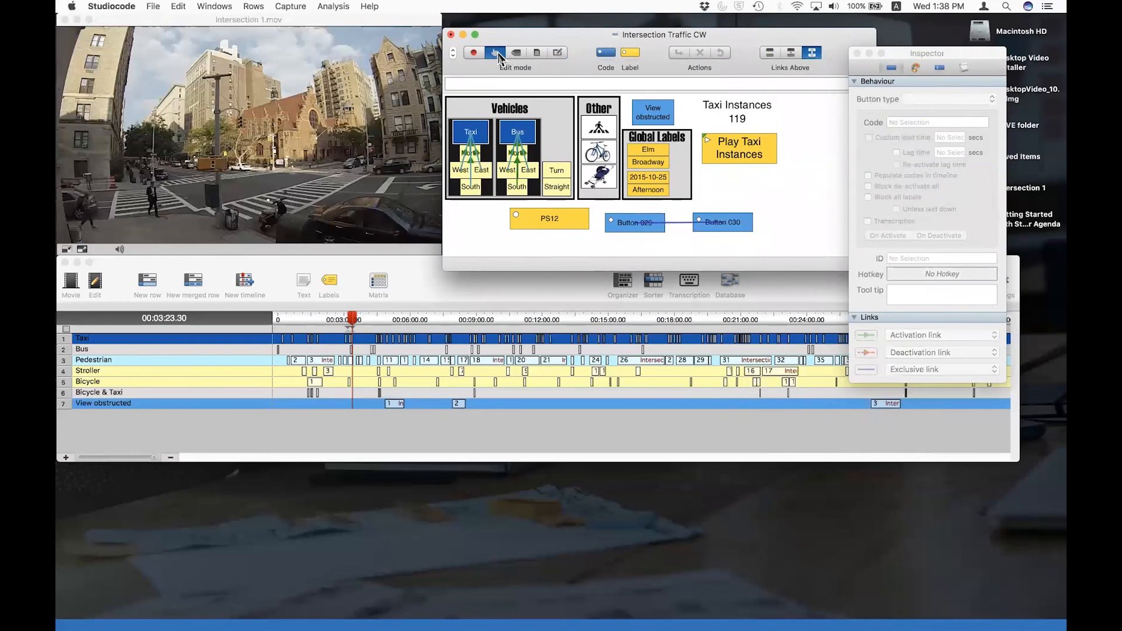
click(630, 228)
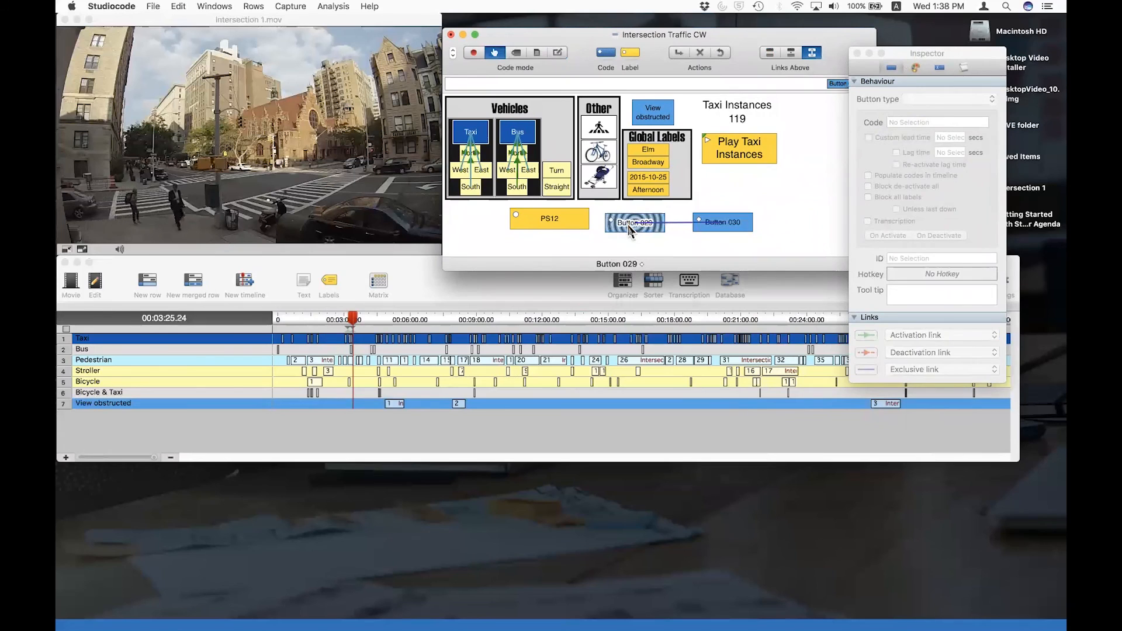
click(724, 227)
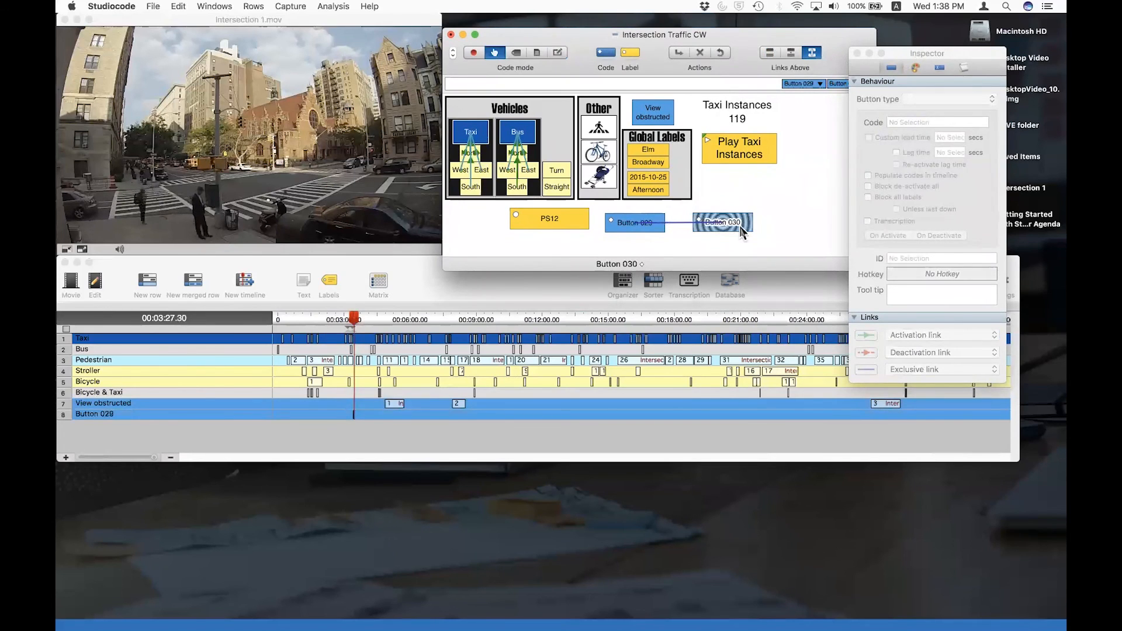
click(620, 225)
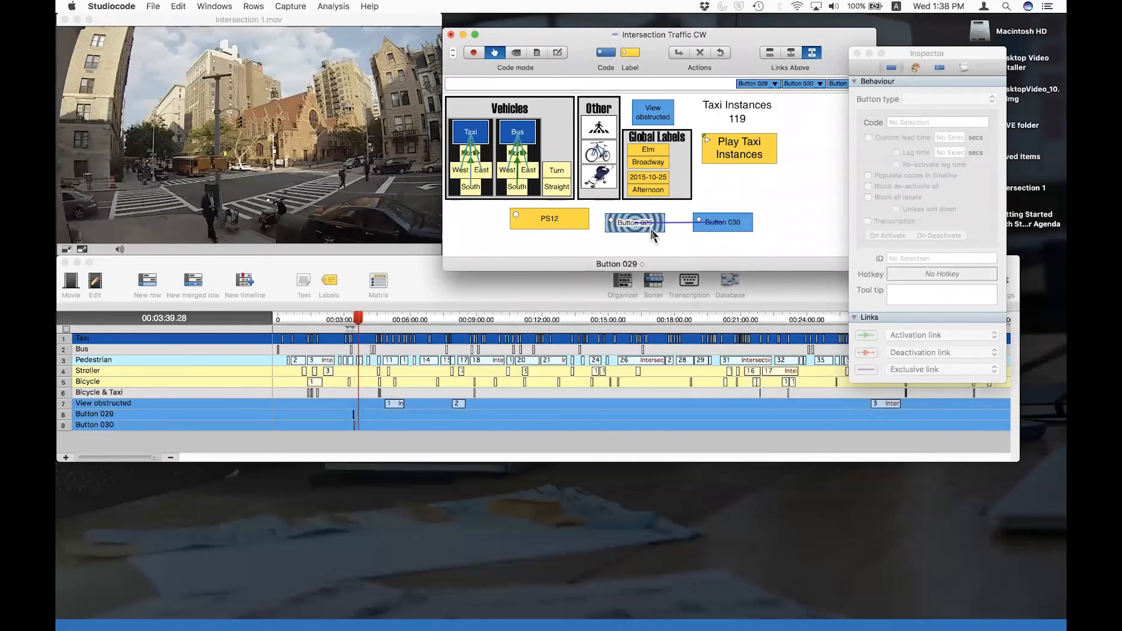
click(642, 163)
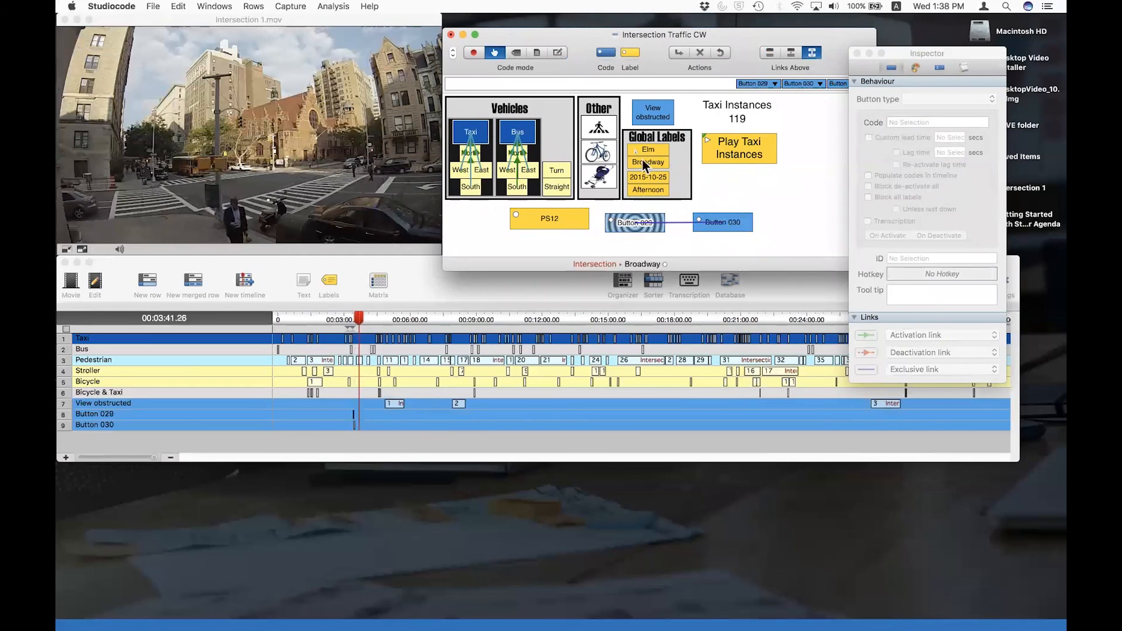
- Return to edit mode and examine the custom lead time setting of Button 029
click(557, 53)
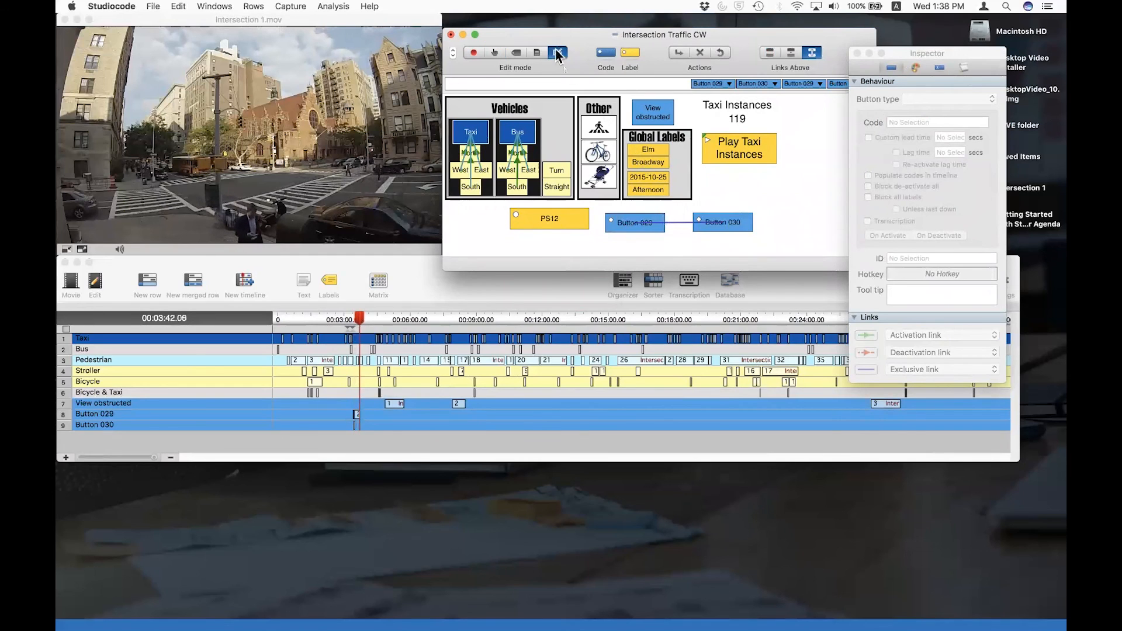
click(618, 227)
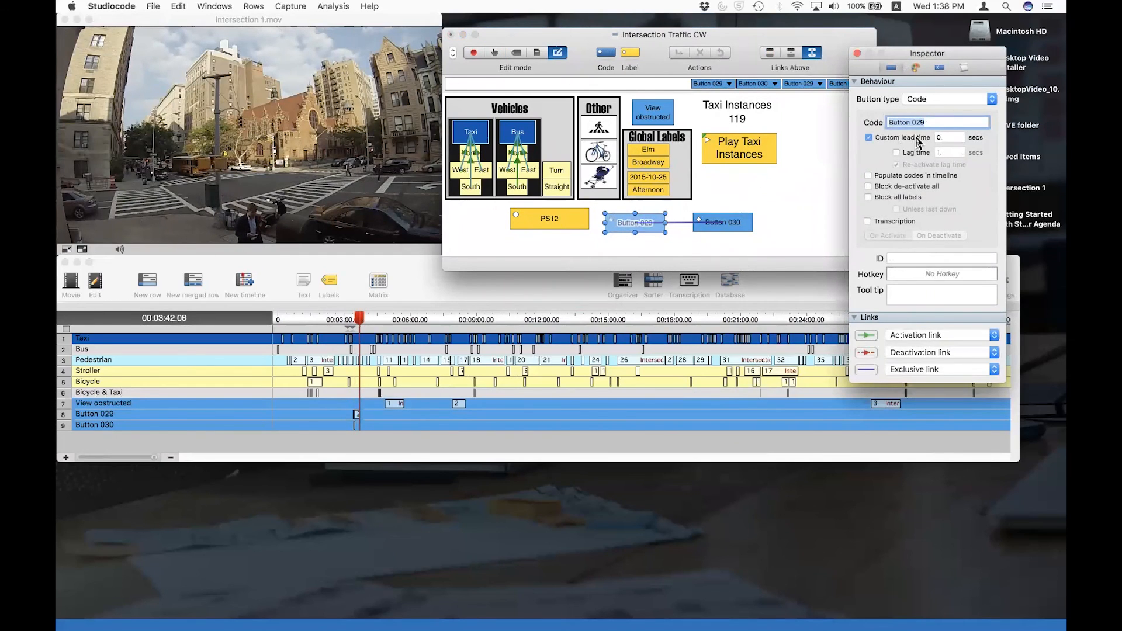
click(938, 138)
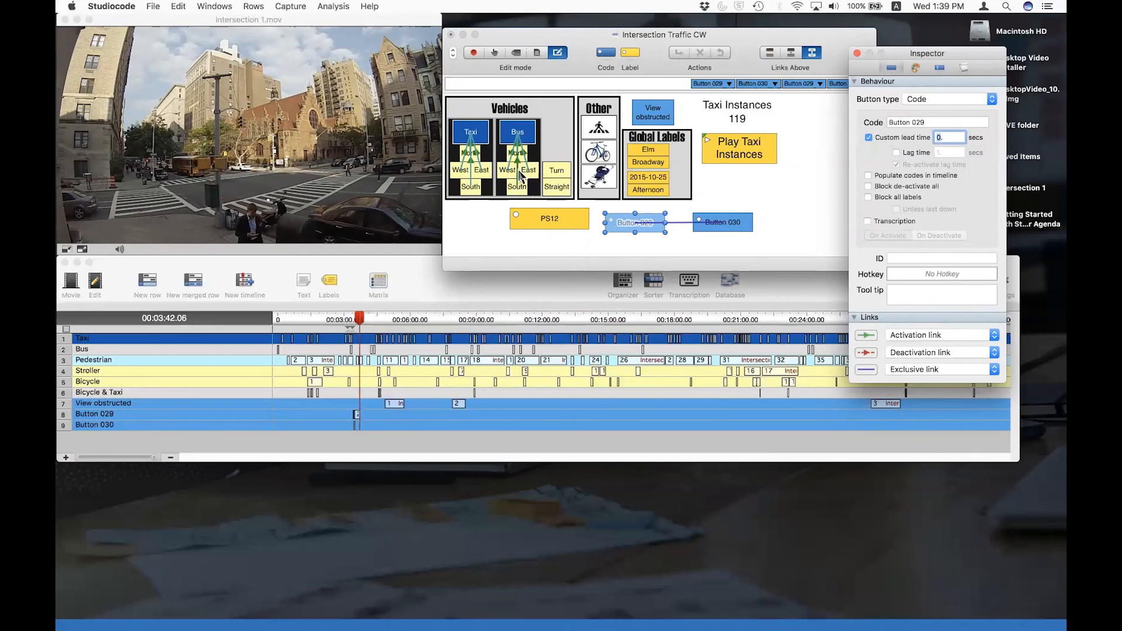
click(491, 115)
drag(491, 115, 734, 120)
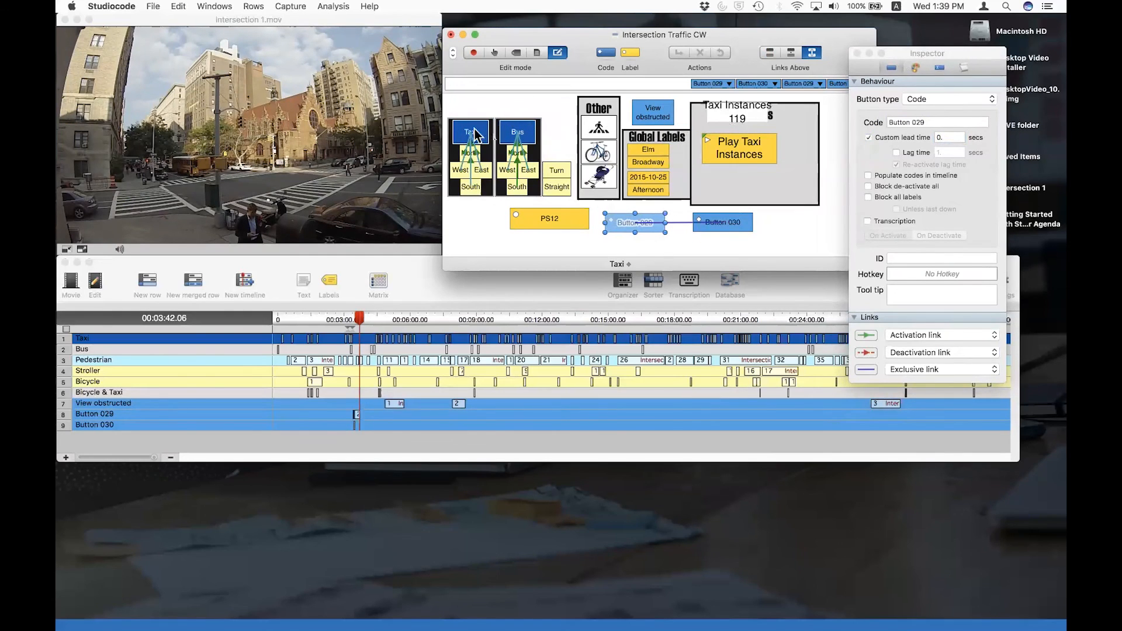
key(super+z)
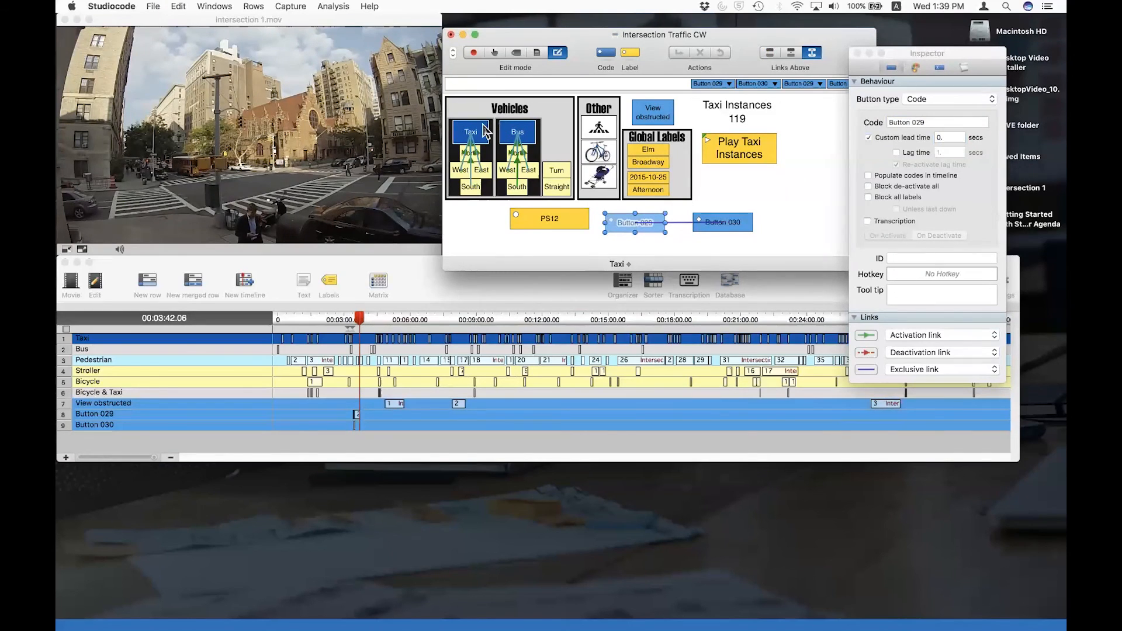
- Add an exclusive link from the Taxi button to the Bus button
click(470, 131)
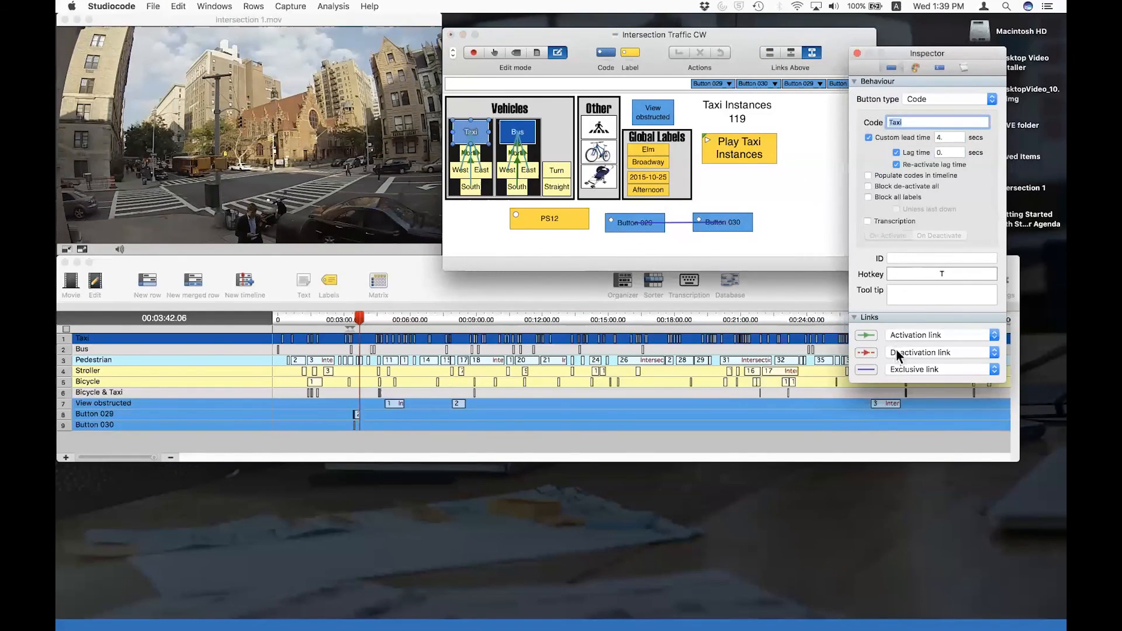
click(903, 369)
key(b)
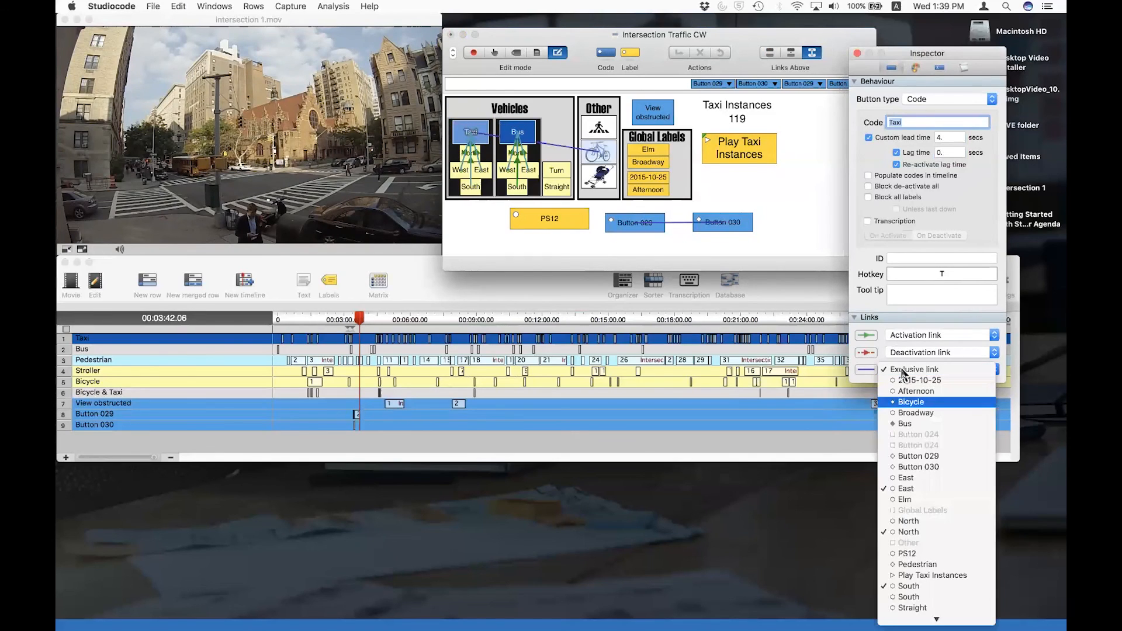
key(u)
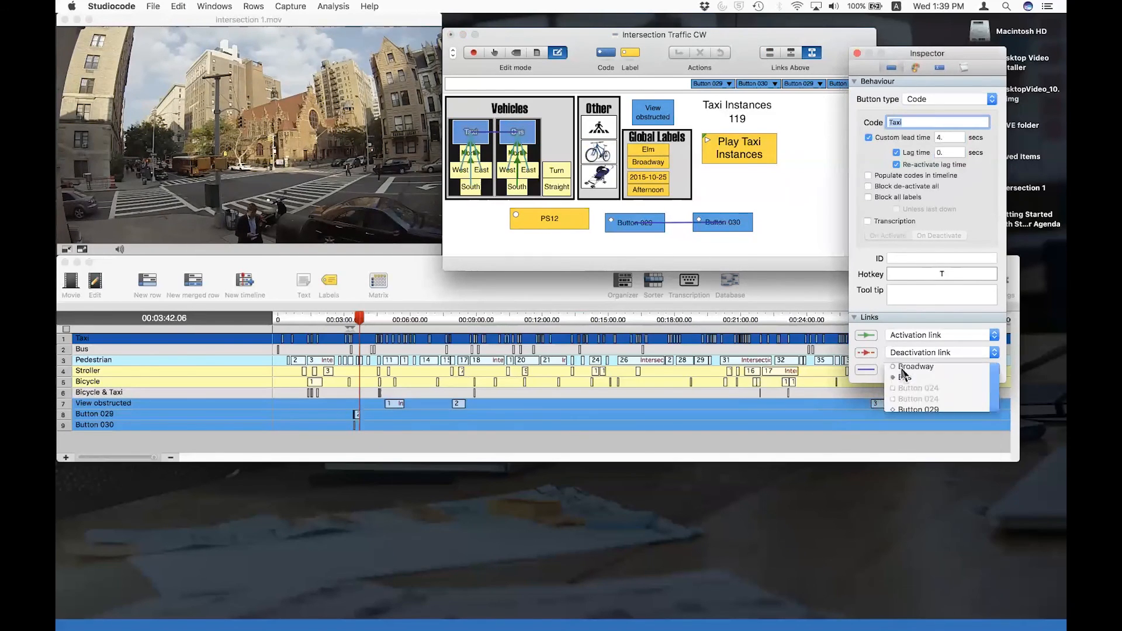
key(Return)
- Test the linked Bus button through its South label in code mode, and set the link display to Links Below
click(493, 55)
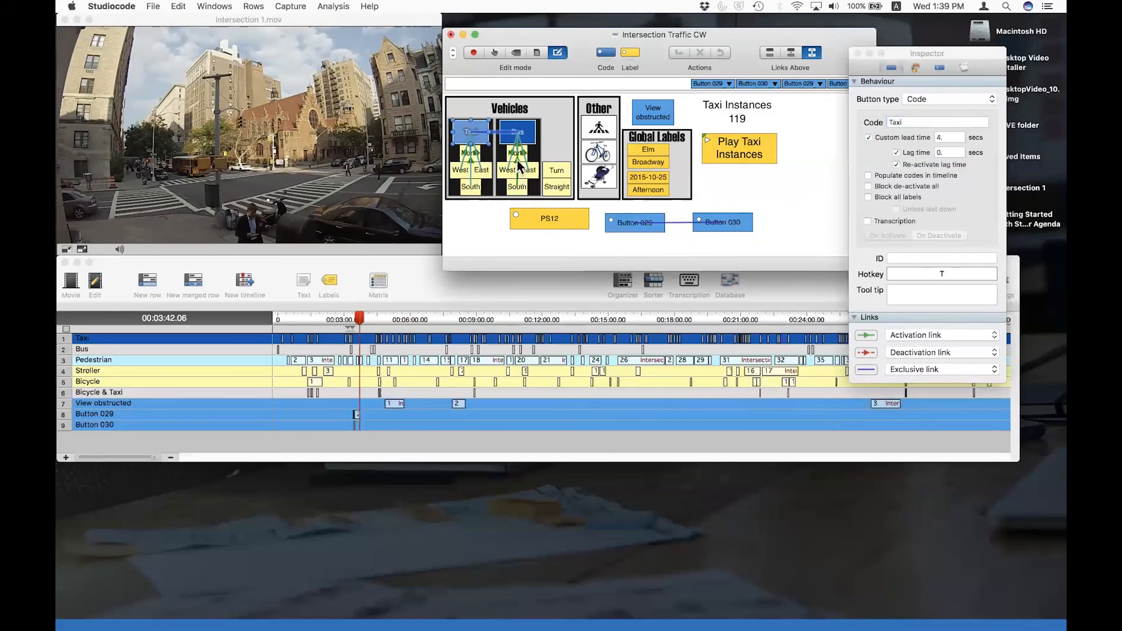
click(494, 54)
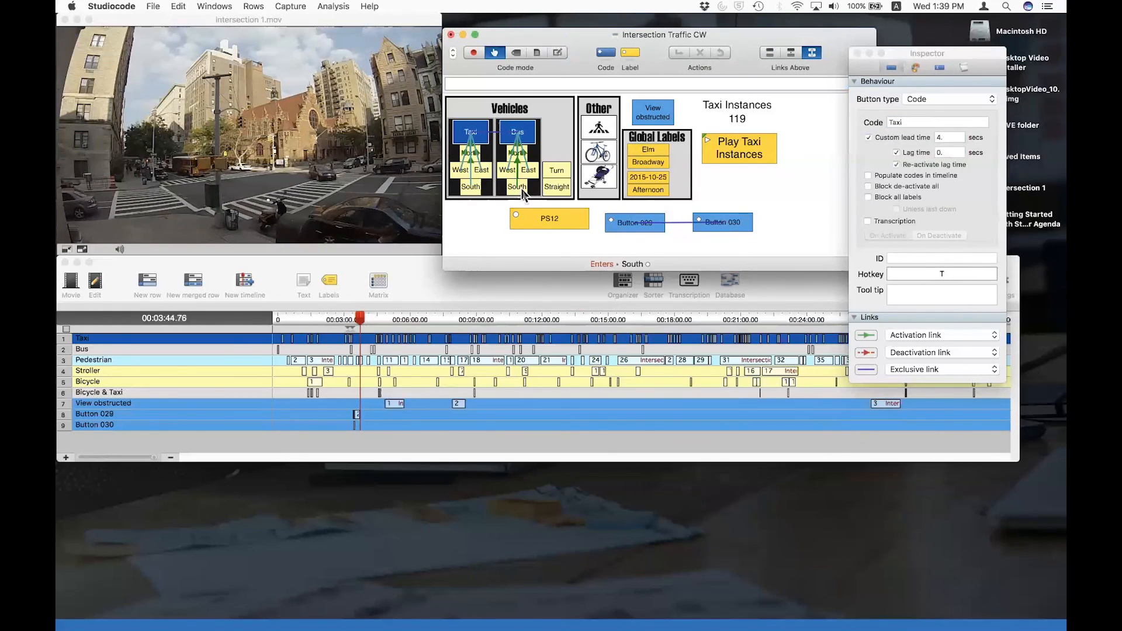
click(521, 190)
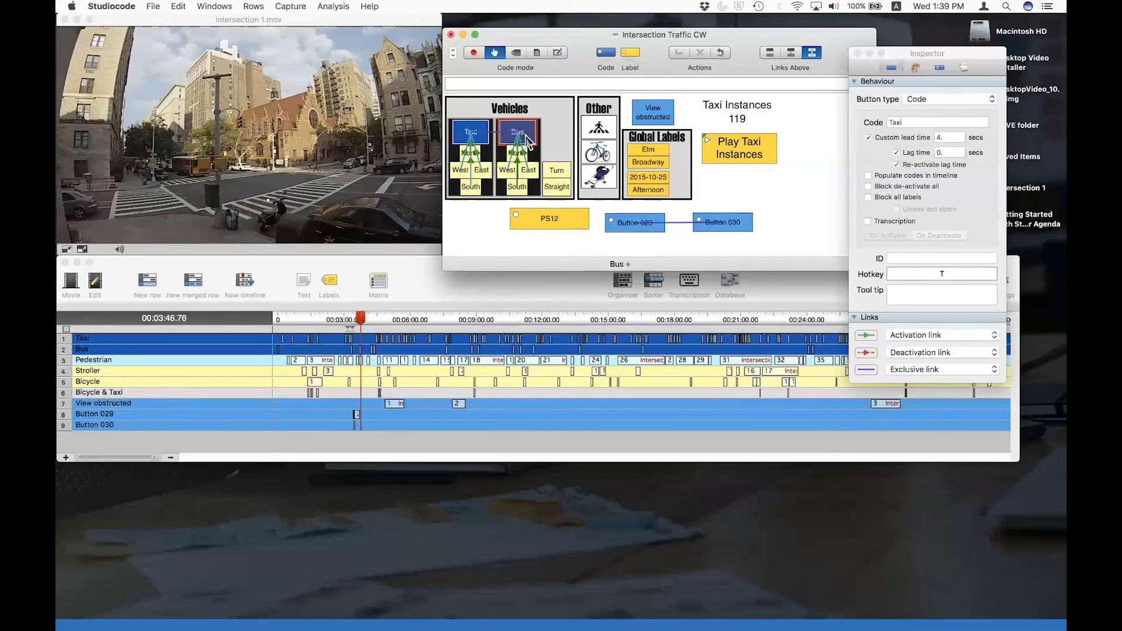
click(790, 53)
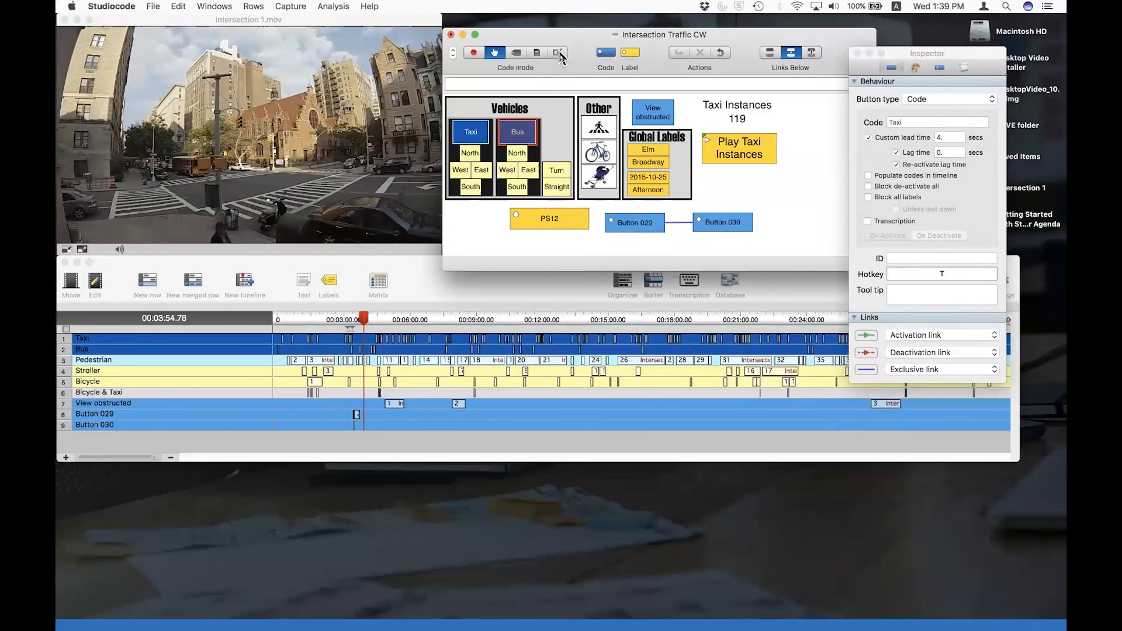
- Turn off Lag time for the Bus and Taxi buttons in edit mode, and return the code window to code mode
click(557, 52)
click(519, 125)
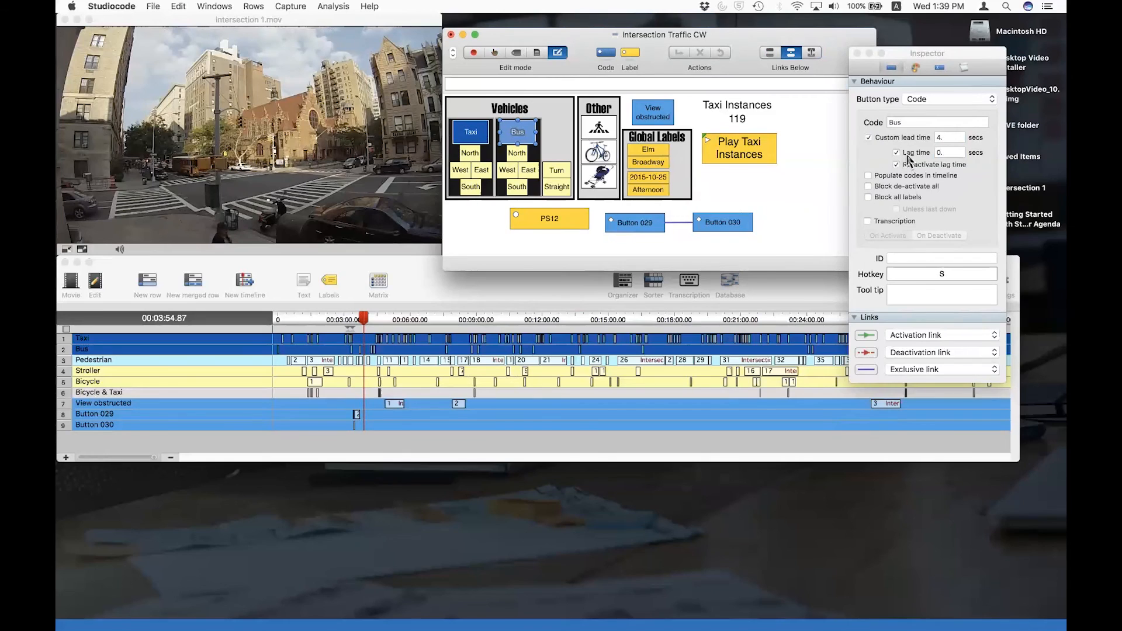
click(898, 153)
click(470, 131)
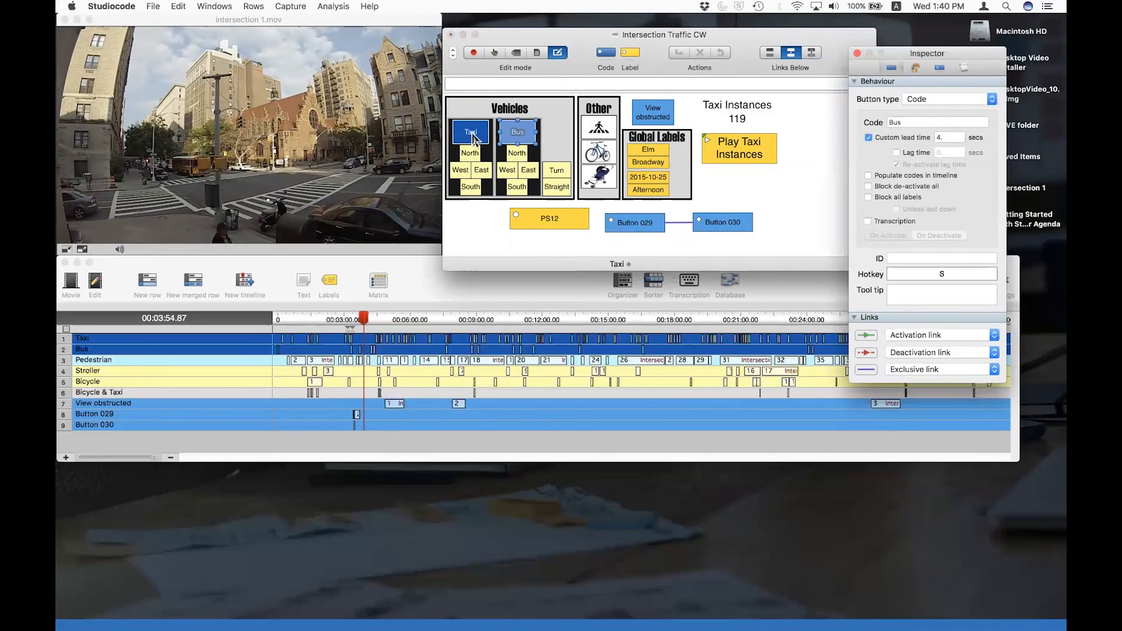
click(897, 153)
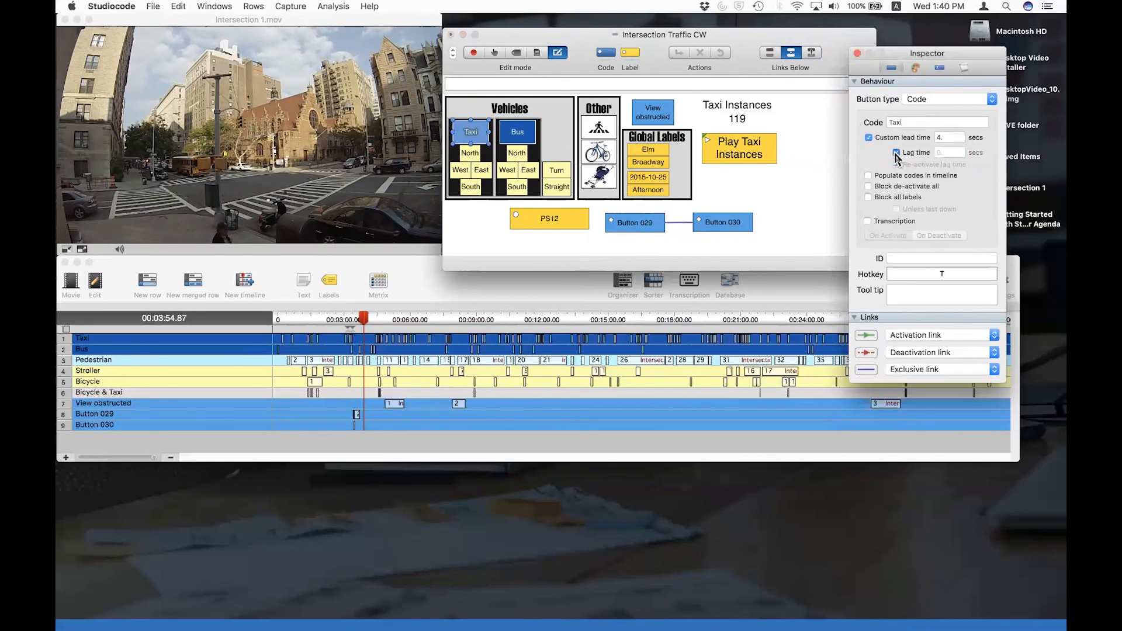
click(496, 58)
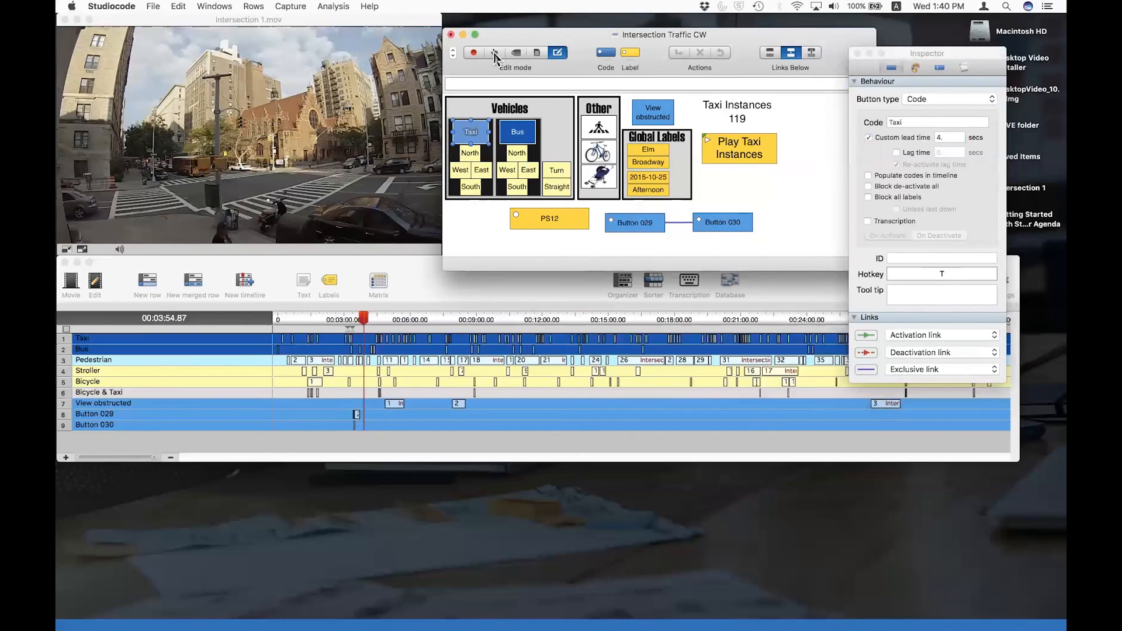
click(495, 56)
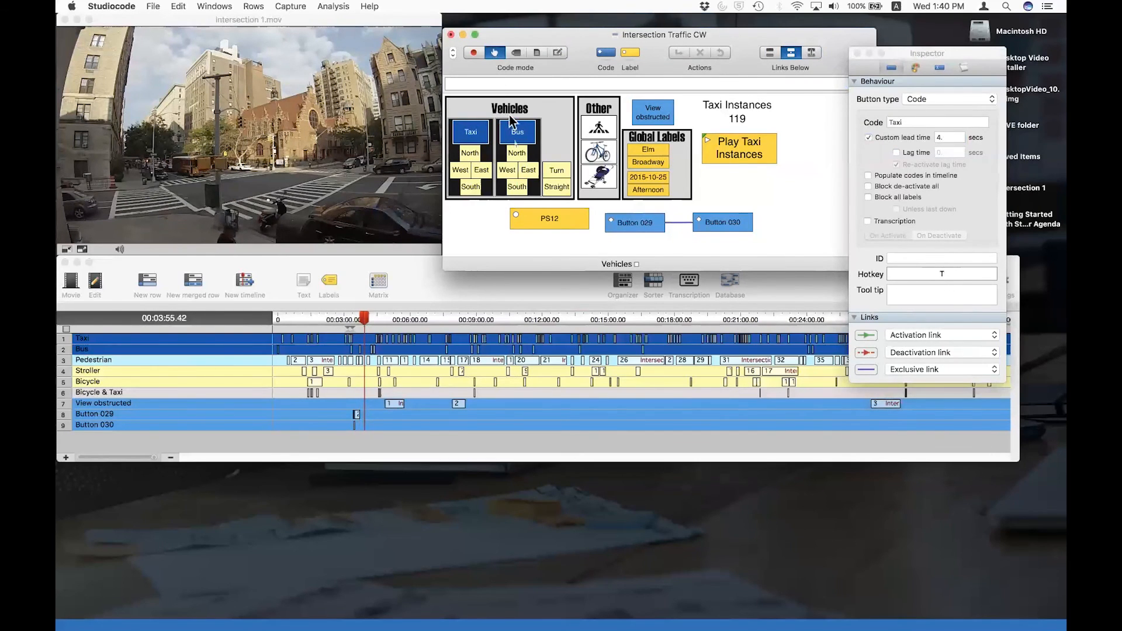
- Code alternating vehicle instances through the Bus North, Taxi North and Bus East labels, ending the Bus instance and pausing the movie
click(521, 157)
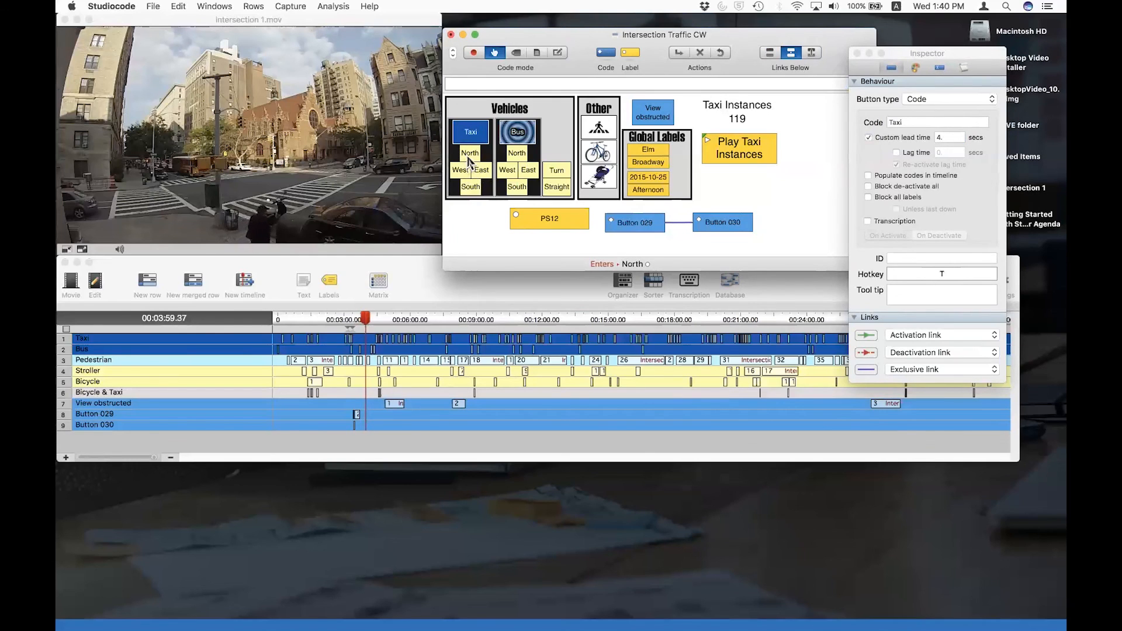
click(469, 155)
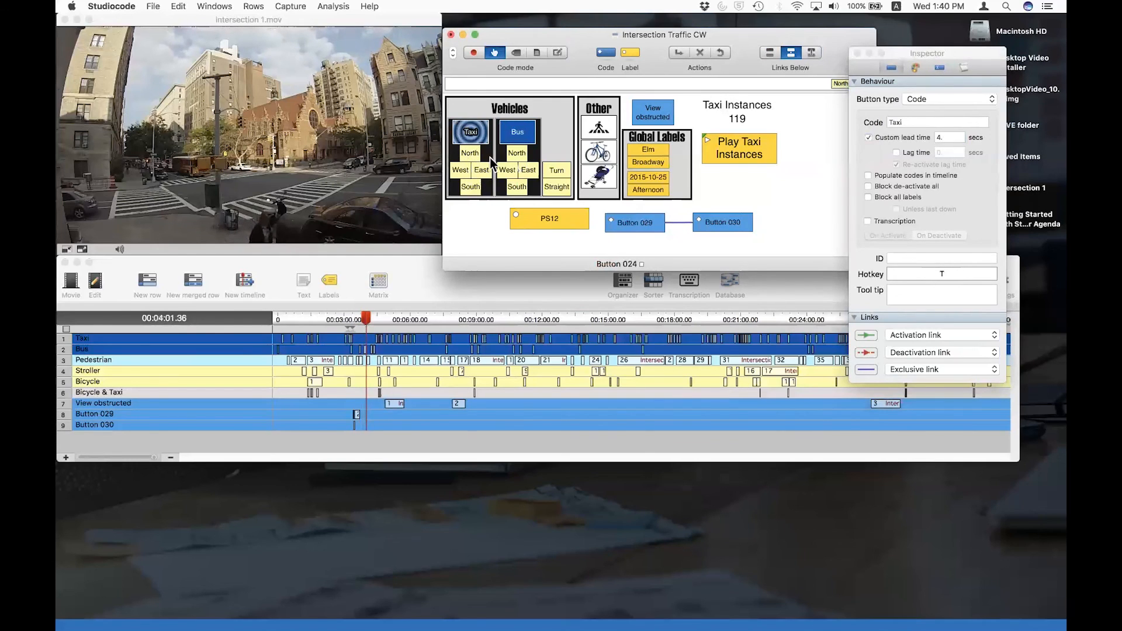
click(528, 173)
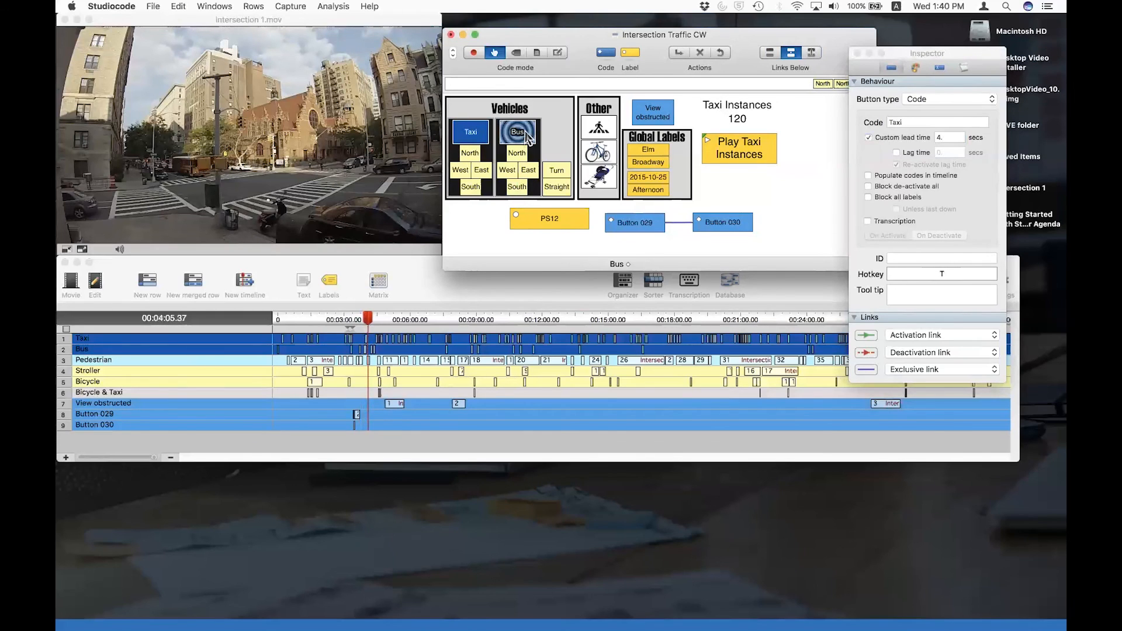
click(526, 136)
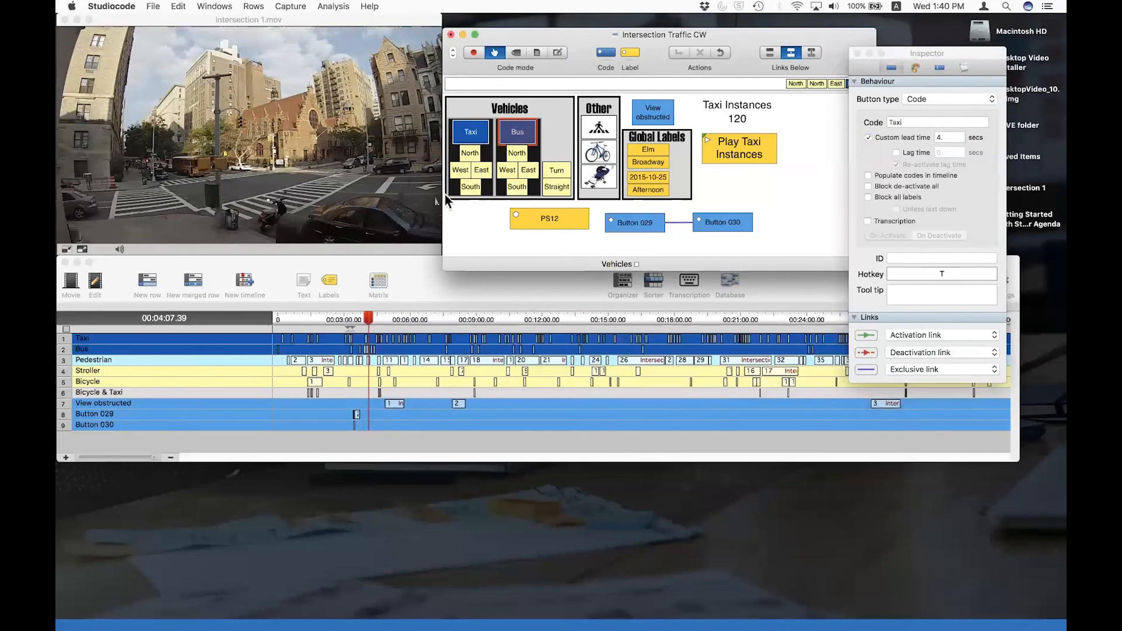
click(399, 203)
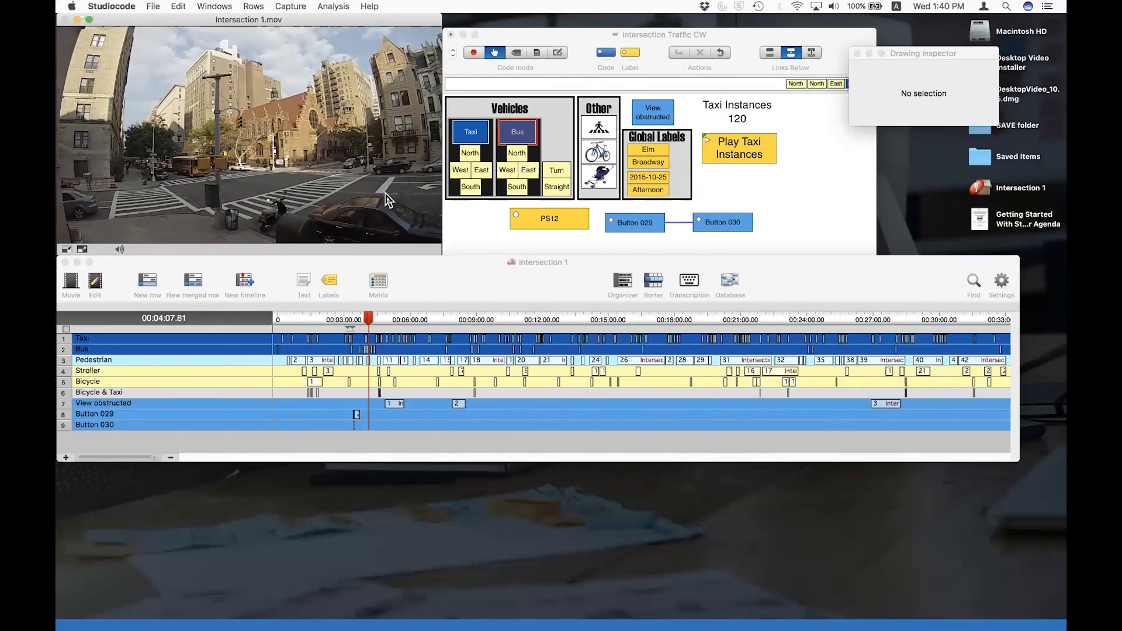
- Close the Inspector and slightly reduce the height of the code window
click(818, 242)
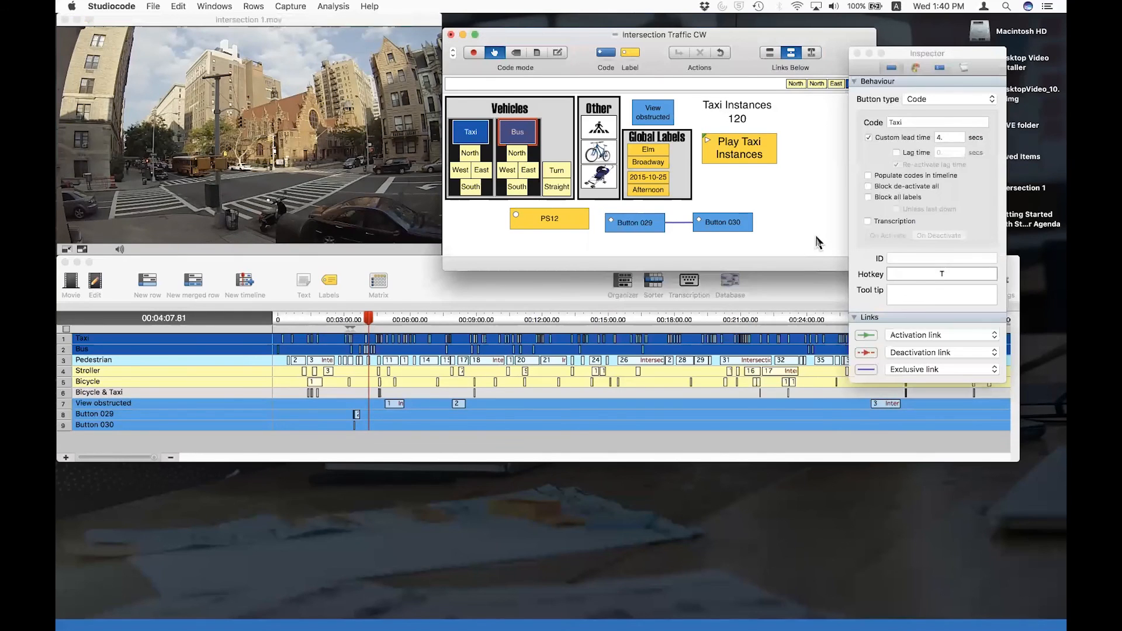
click(857, 53)
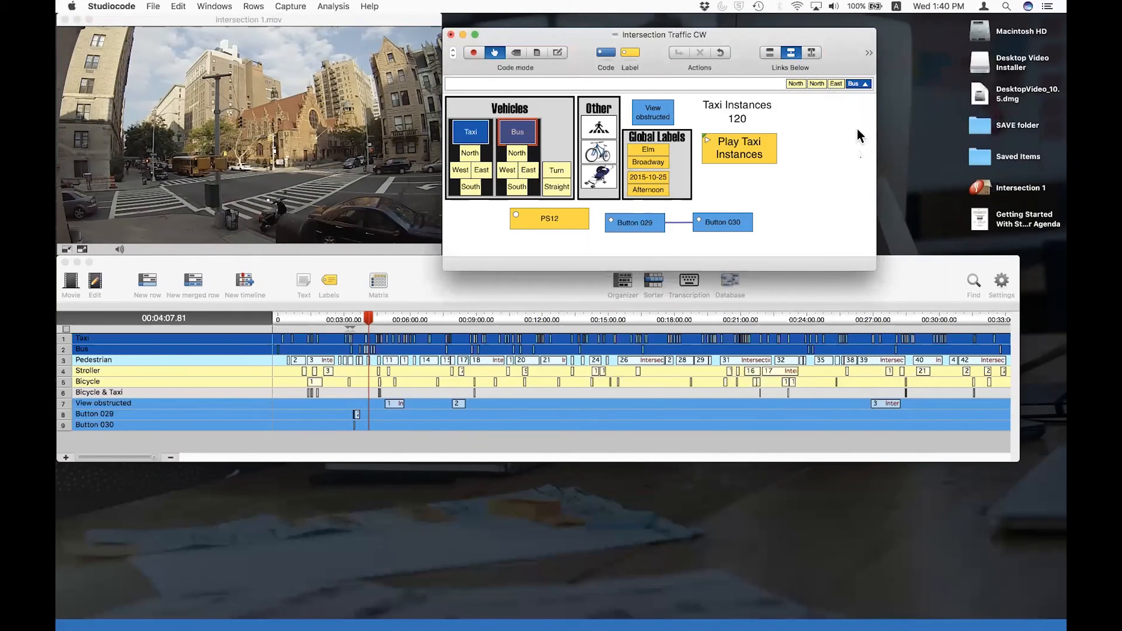
drag(870, 265, 871, 262)
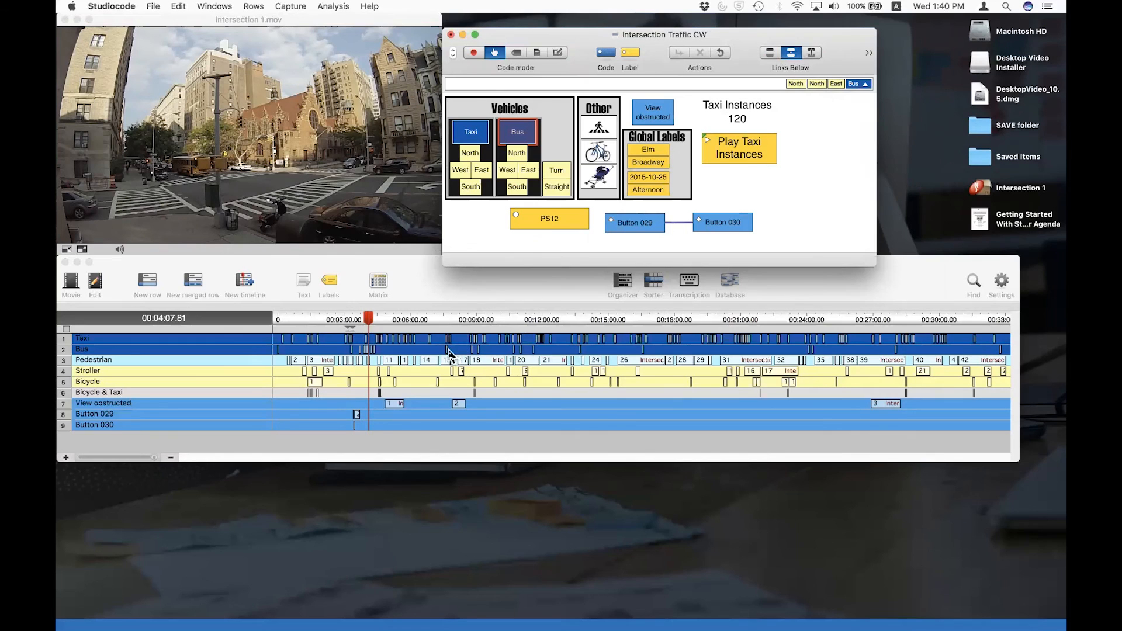
- Add a one-line greeting with the presenter's first name as the text note of Pedestrian instance 14, and close the note
click(427, 360)
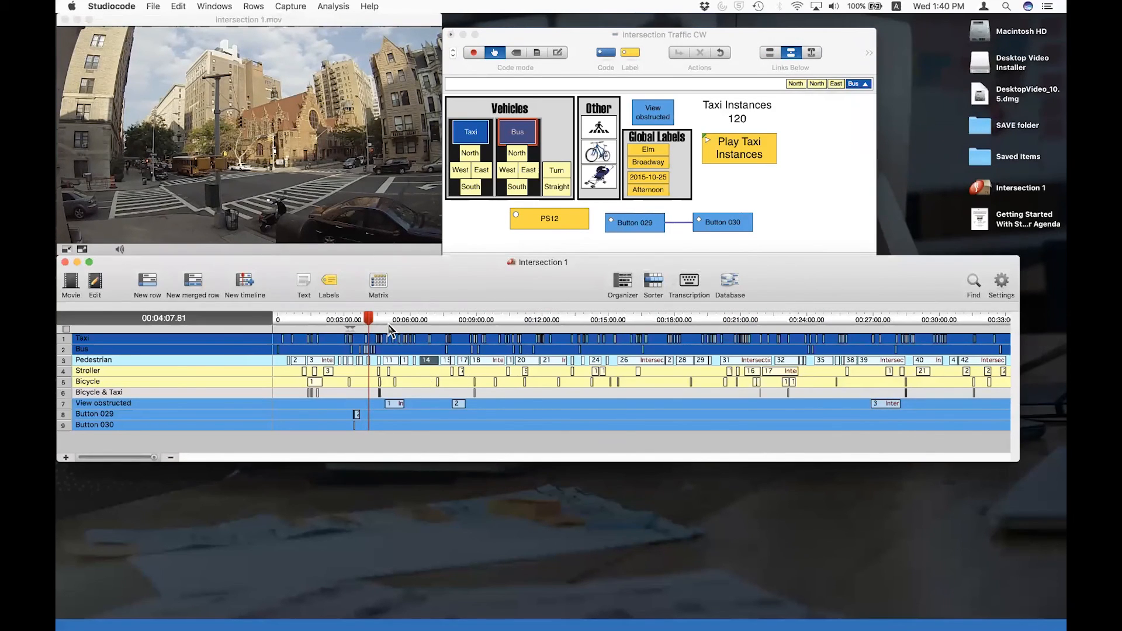
click(309, 288)
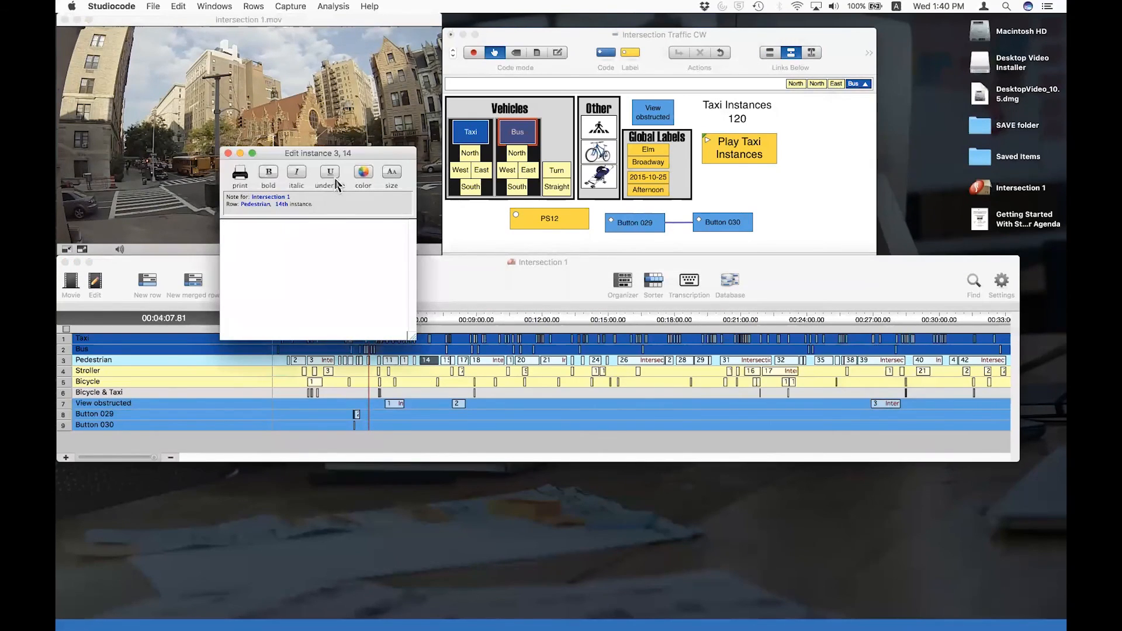
text(hello my name is justn)
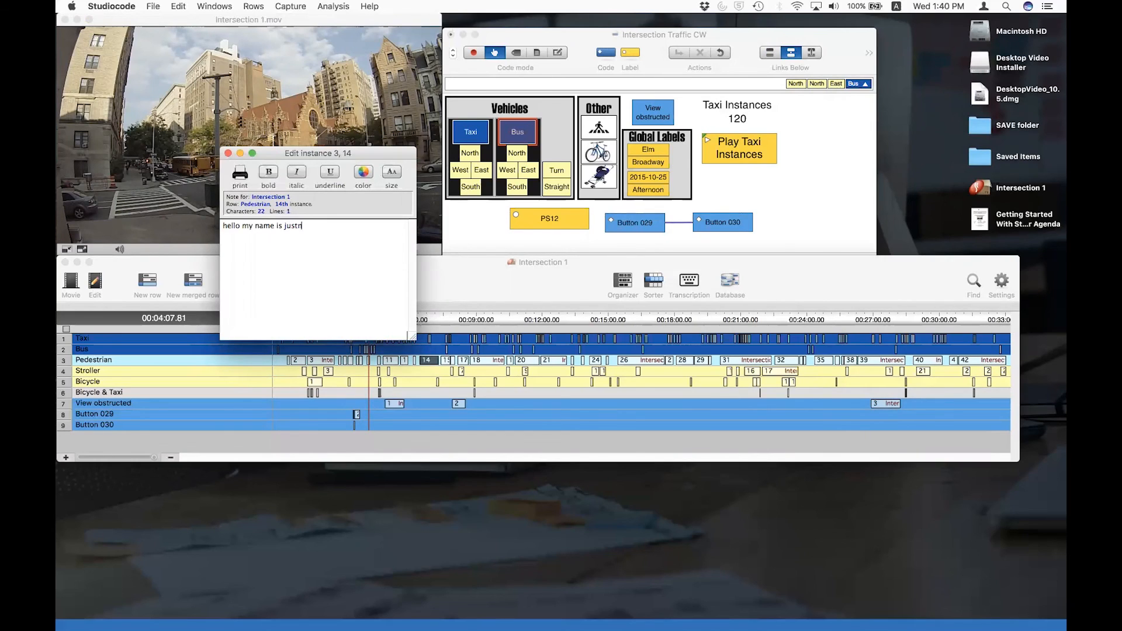
key(BackSpace)
click(228, 154)
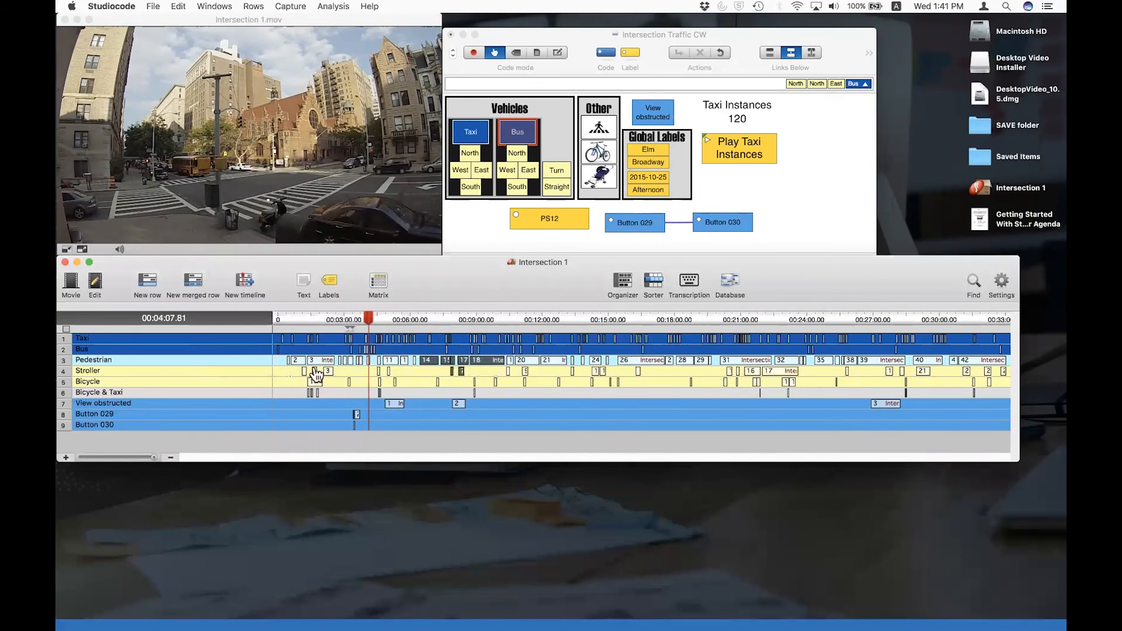
- Open the selected Pedestrian and Stroller instances in the Sorter, examine the Instance note column, and close the Sorter
click(651, 285)
click(717, 129)
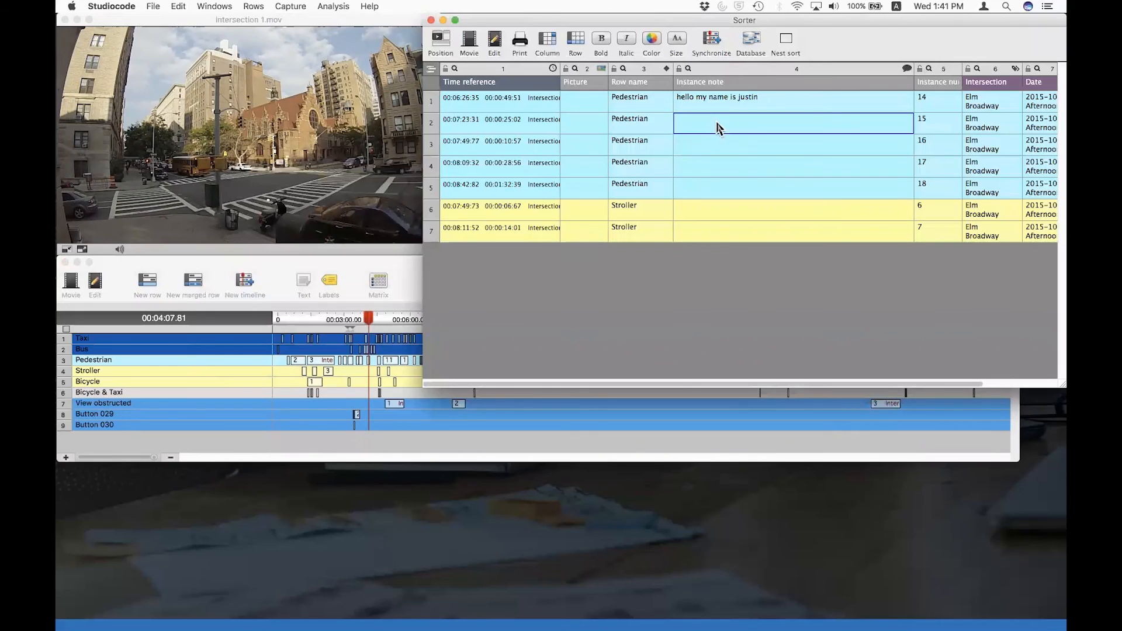
click(725, 153)
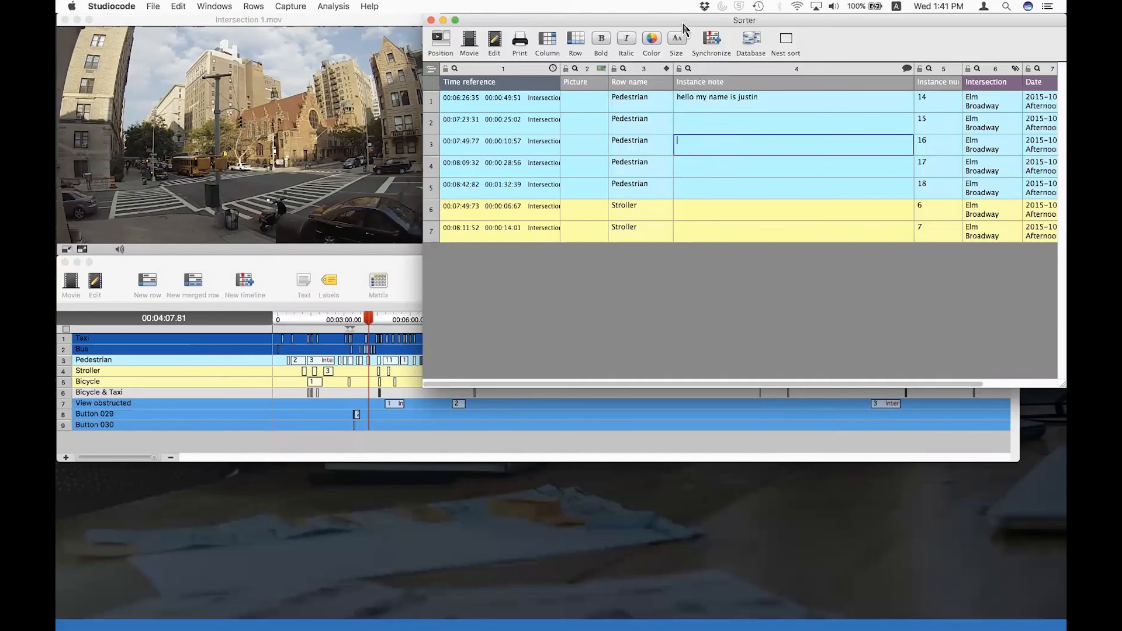
drag(683, 28, 682, 48)
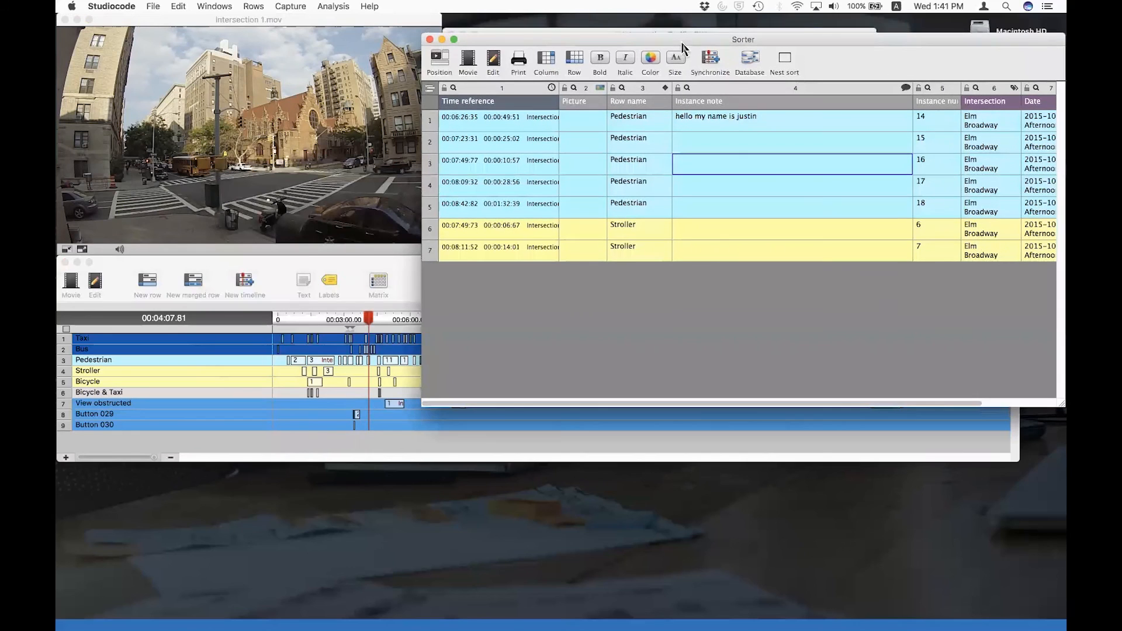
click(429, 39)
click(520, 221)
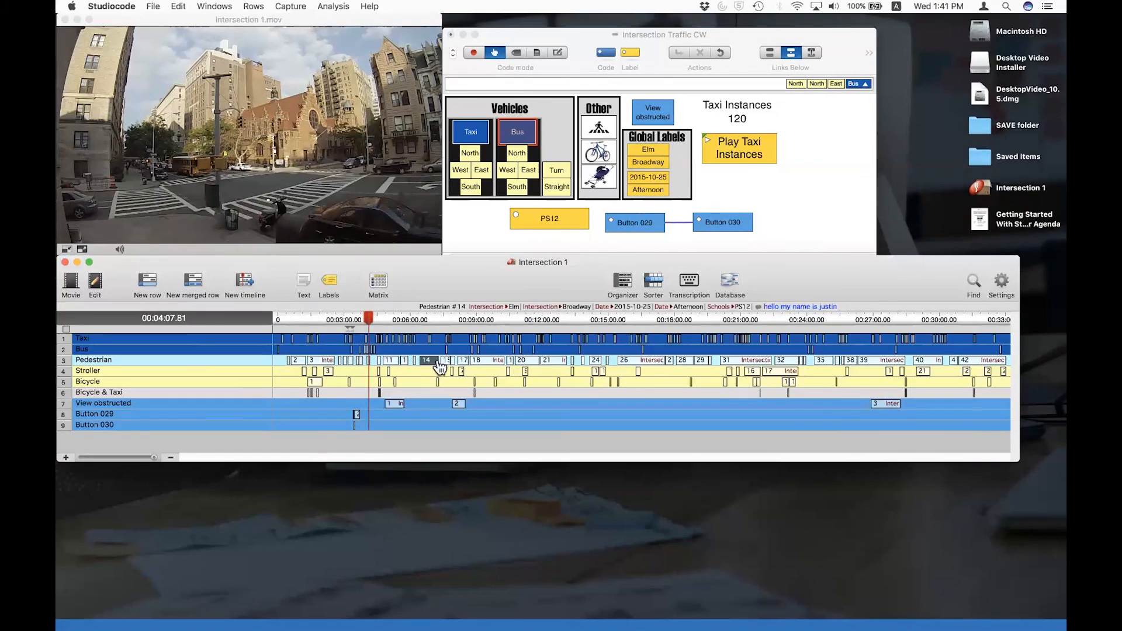
- Enable Overlay text in the timeline settings and play Pedestrian instance 14, placing its movie over the code window
click(1000, 283)
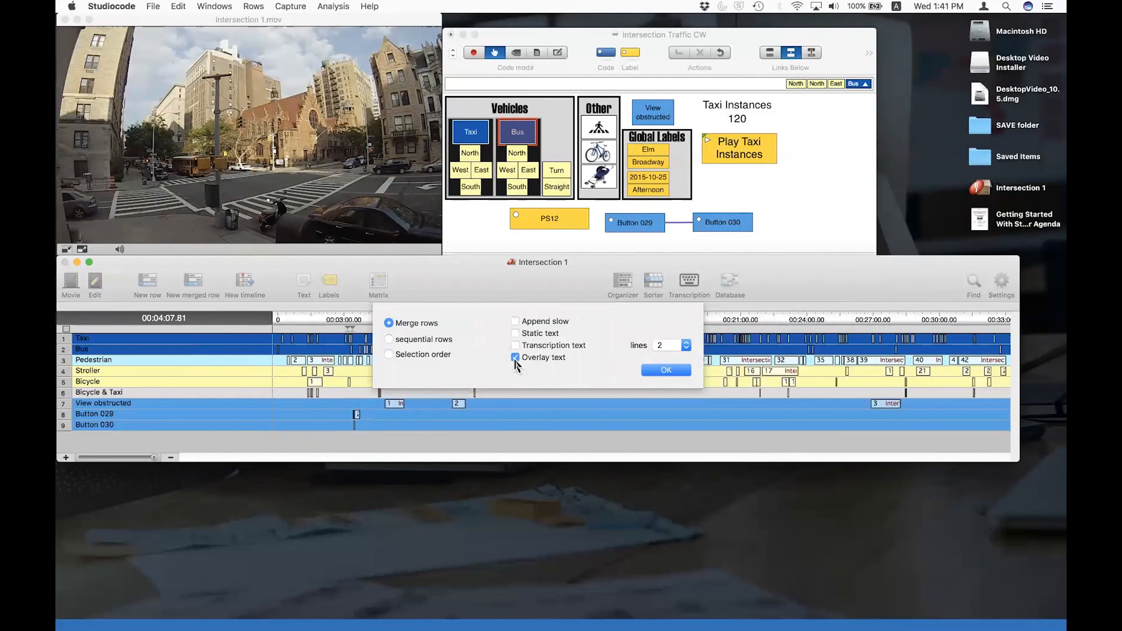
click(658, 372)
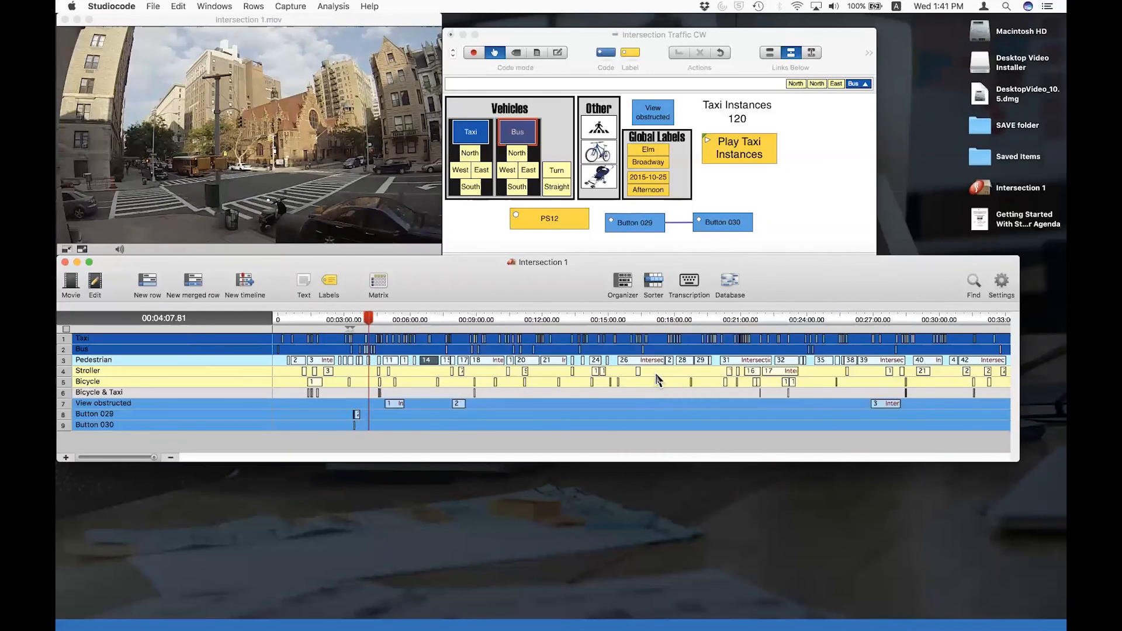
click(427, 360)
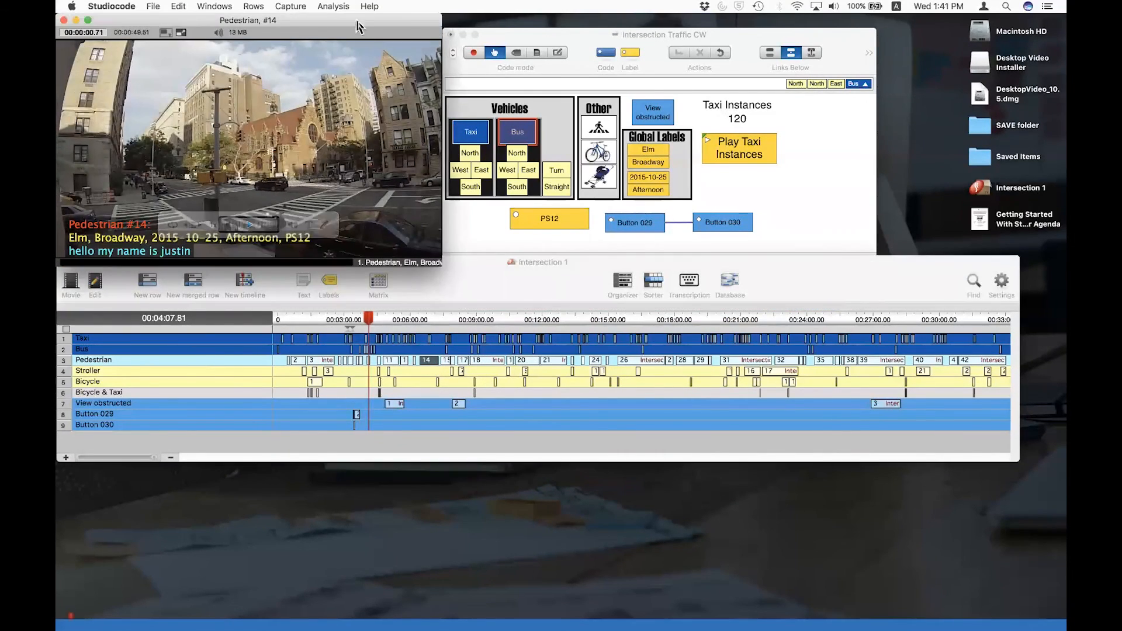
drag(357, 22, 594, 115)
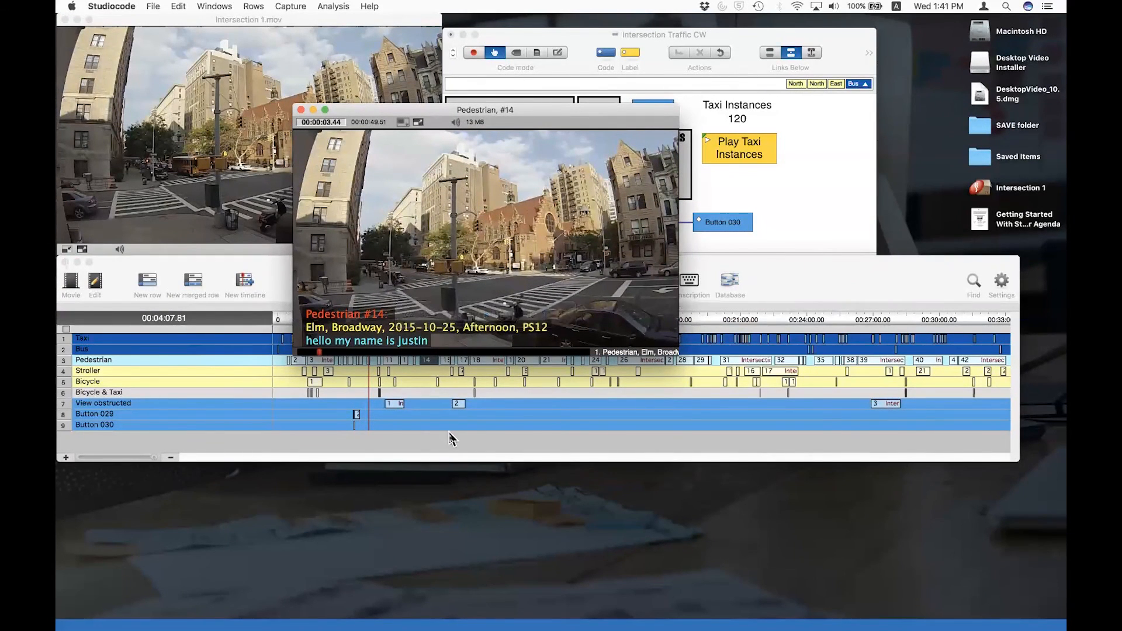
mouse_move(335, 316)
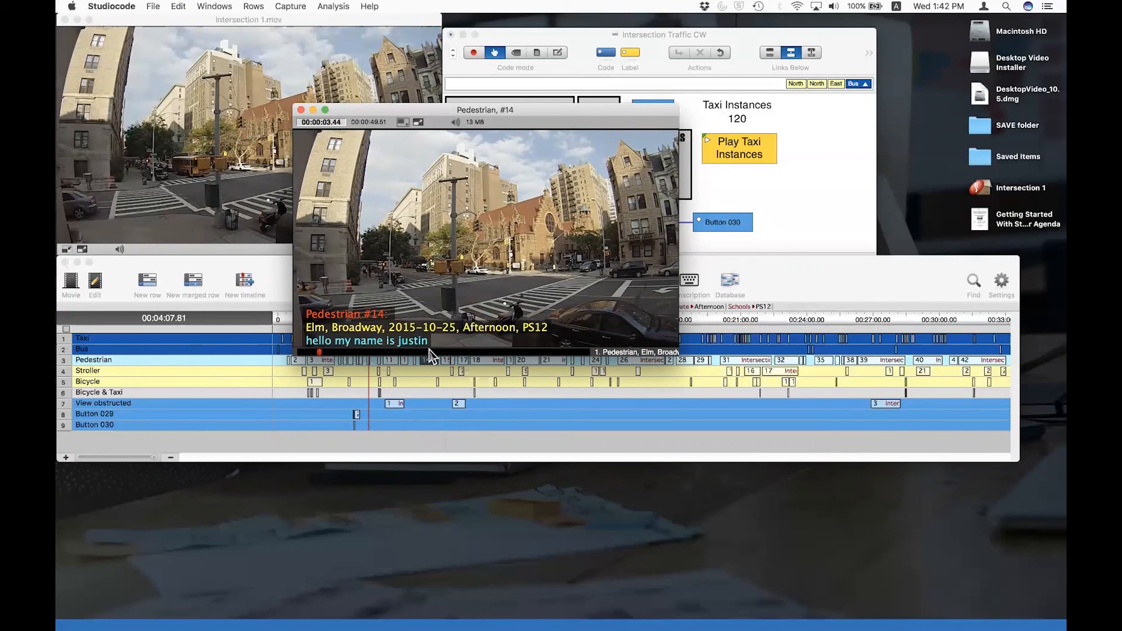
drag(529, 111, 761, 115)
- Try hiding the Code and Label lines of the movie overlay in the Overlay text preferences, keeping the Instance notes
click(99, 6)
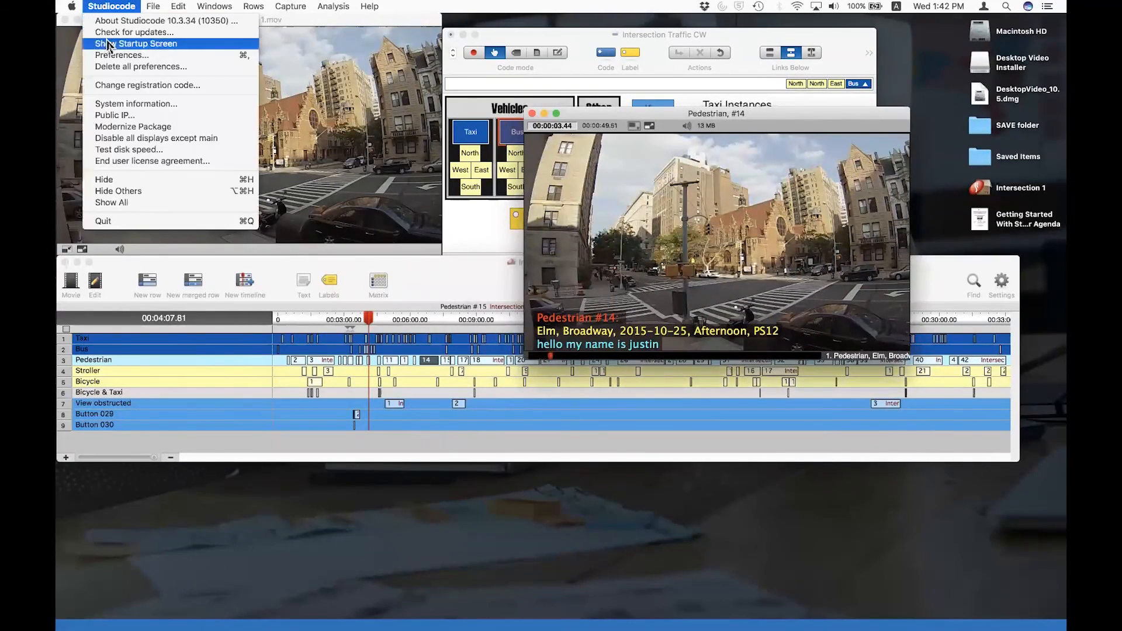
click(111, 58)
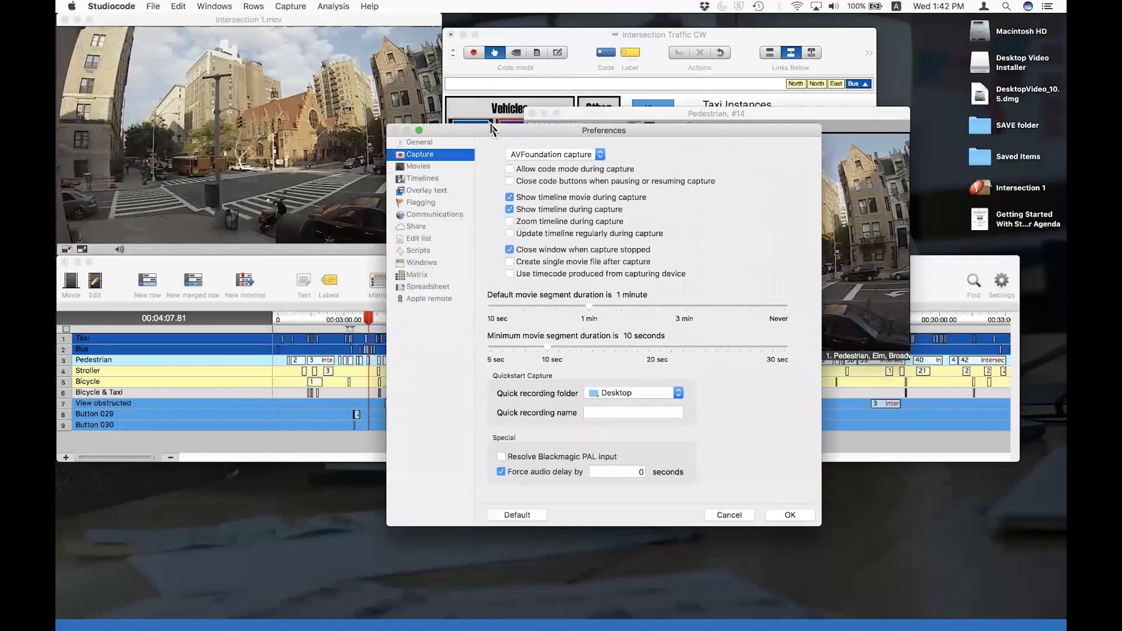
drag(497, 103, 185, 93)
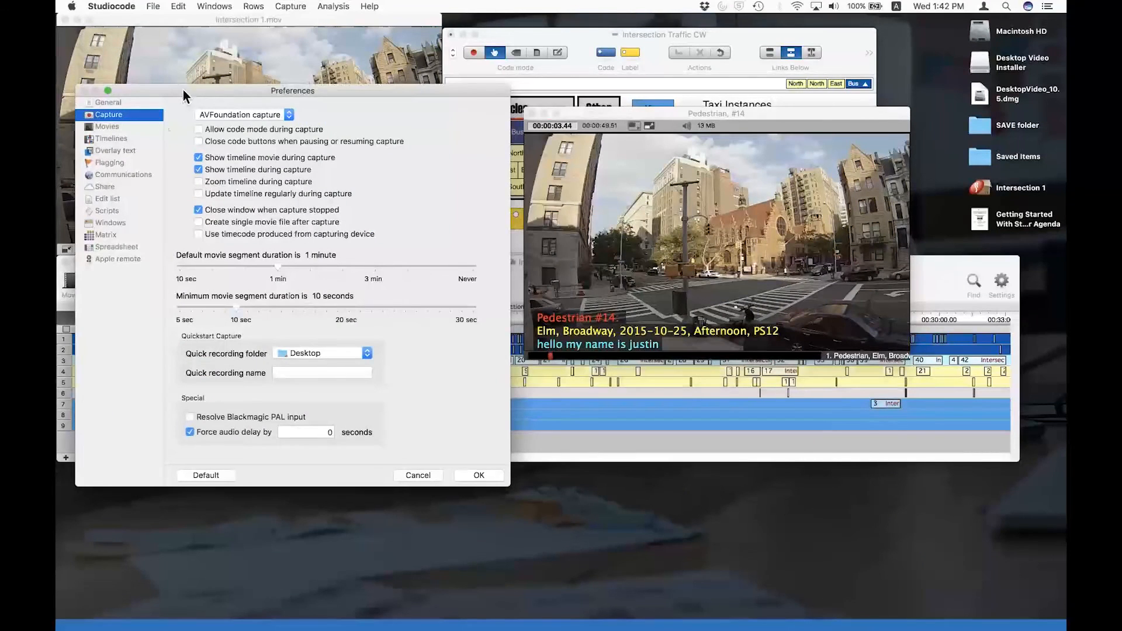
click(134, 151)
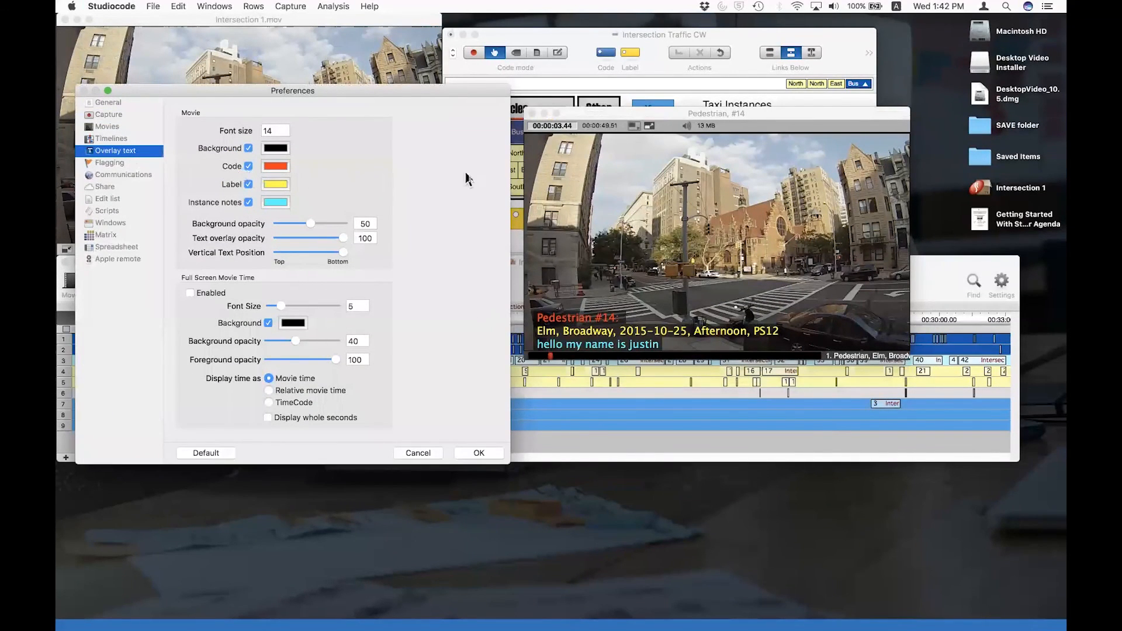
click(248, 166)
click(249, 185)
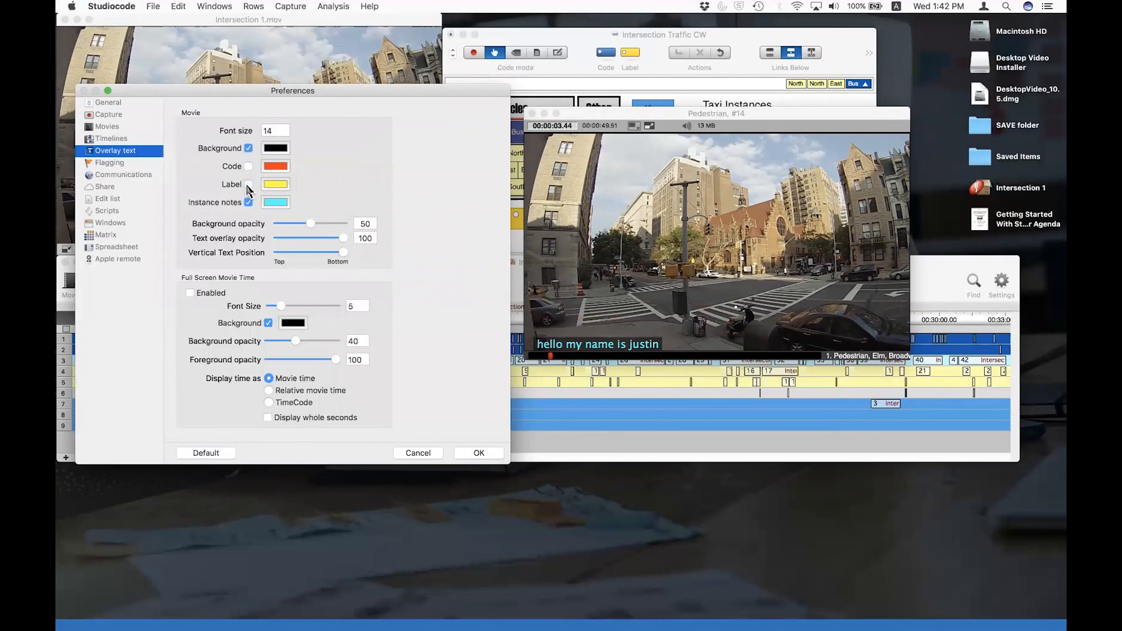
click(248, 185)
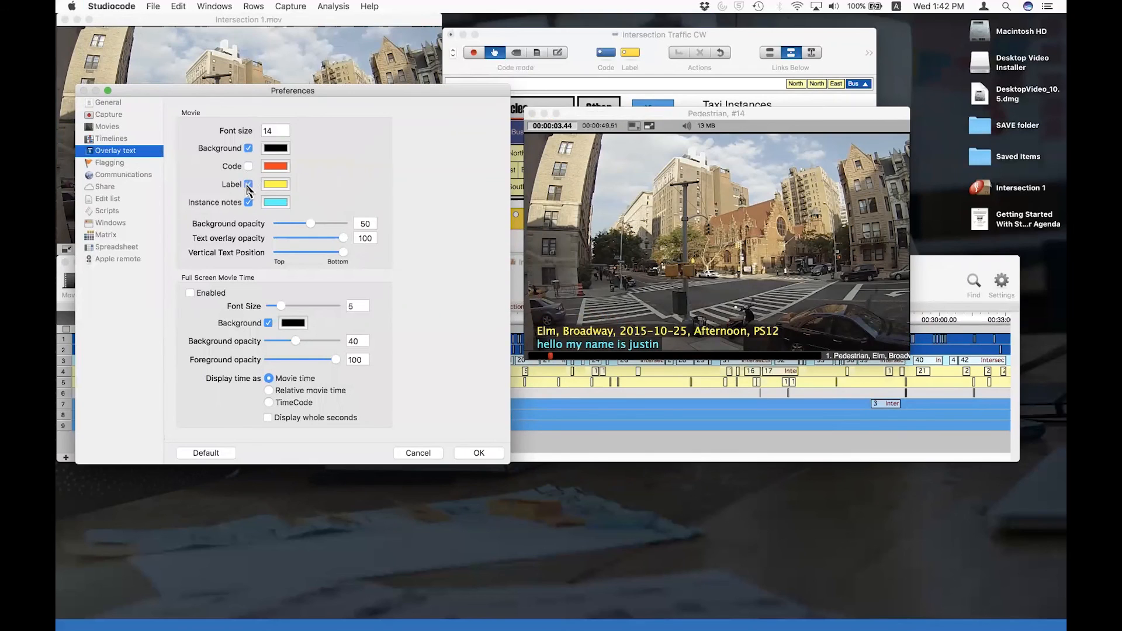
click(248, 184)
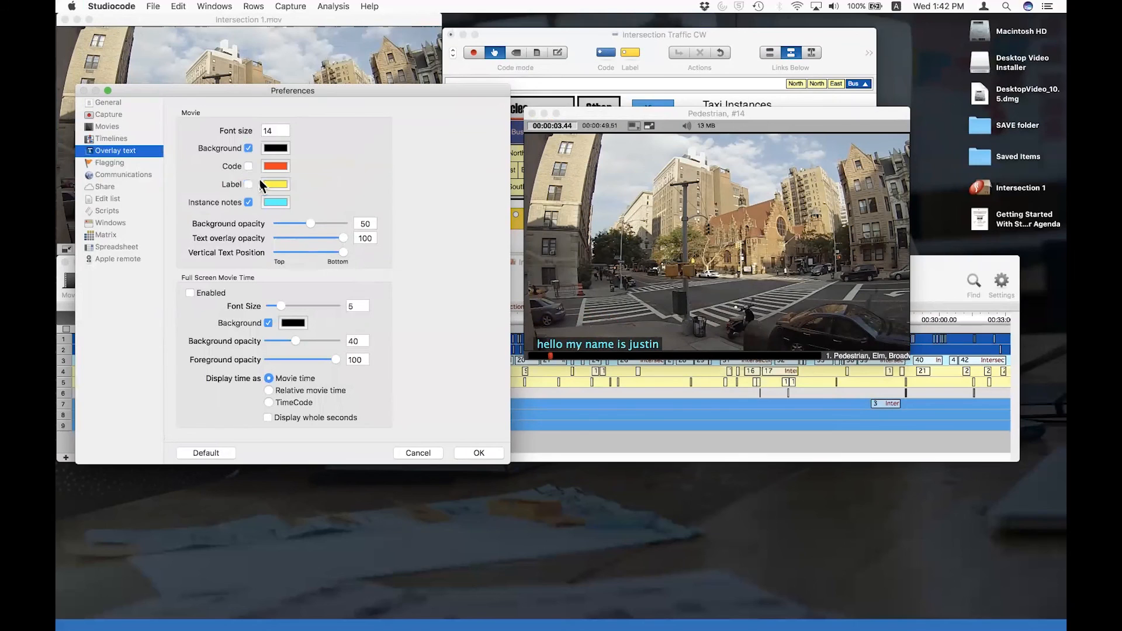
- Restore the Label and Code lines of the movie overlay and accept the preferences
click(249, 184)
click(249, 167)
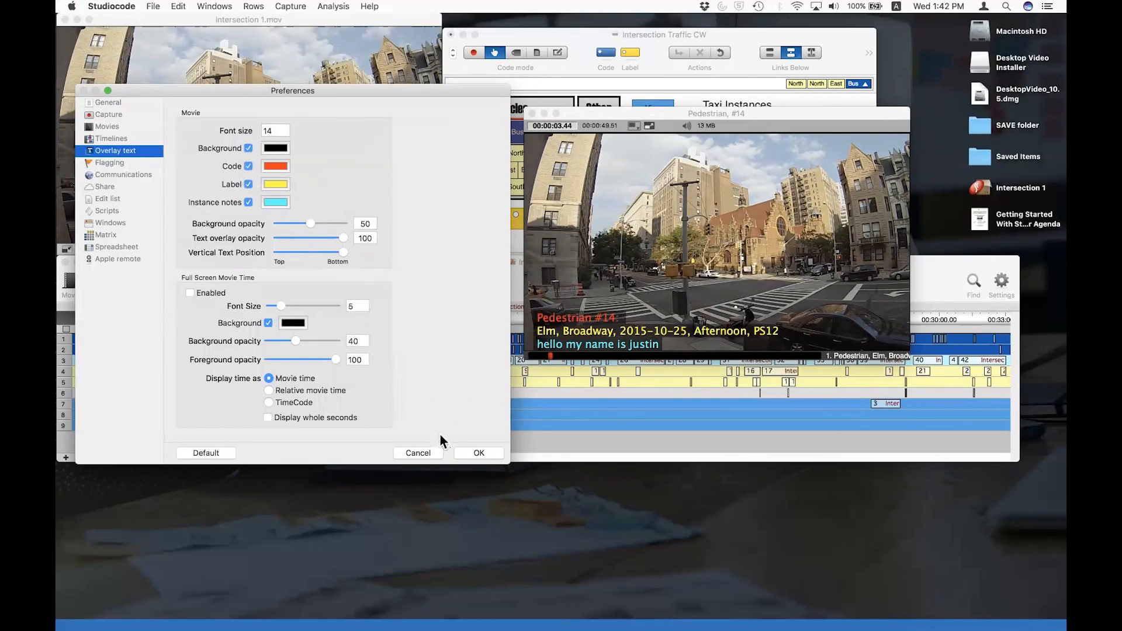
click(473, 455)
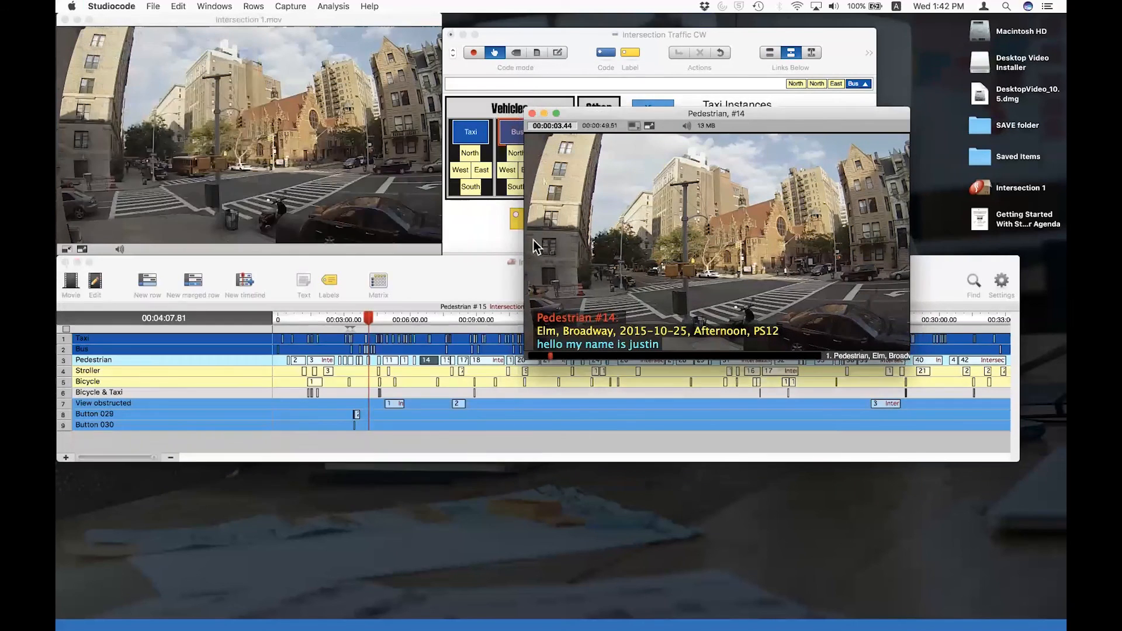
- Close the instance movie, and switch the timeline's playback setting from Overlay text to Transcription text
click(531, 114)
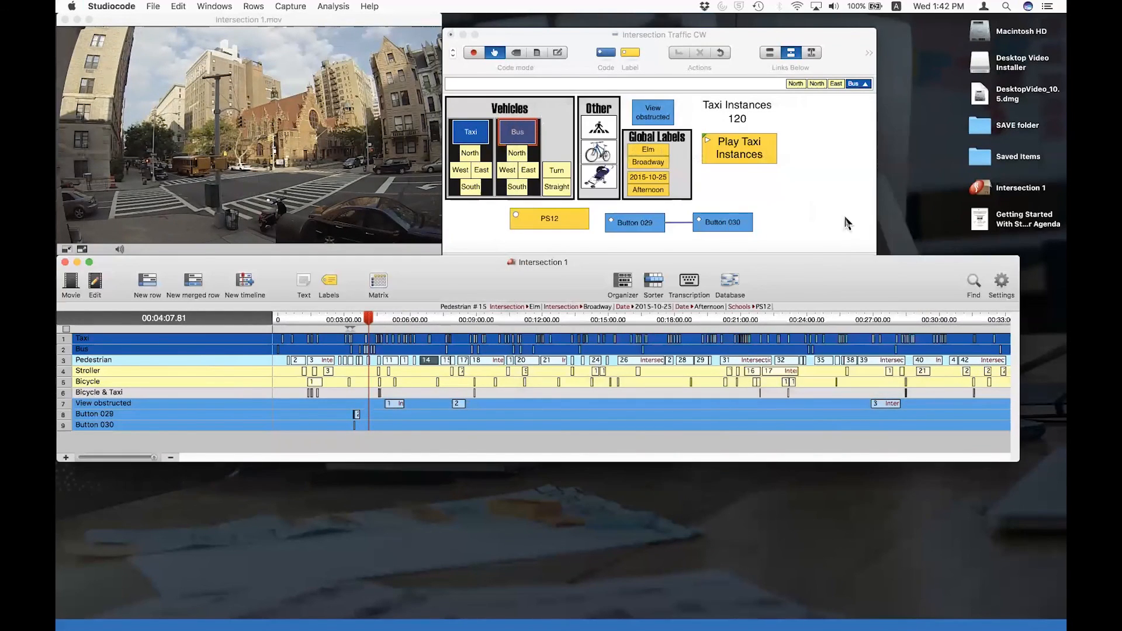
click(1001, 281)
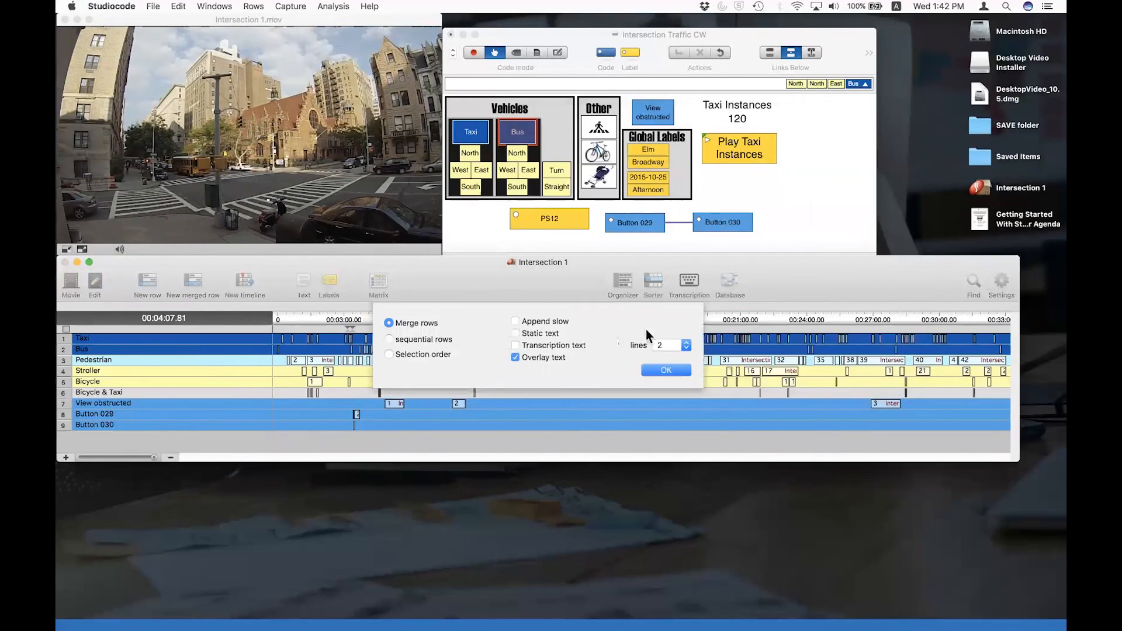
click(553, 345)
click(545, 357)
click(667, 372)
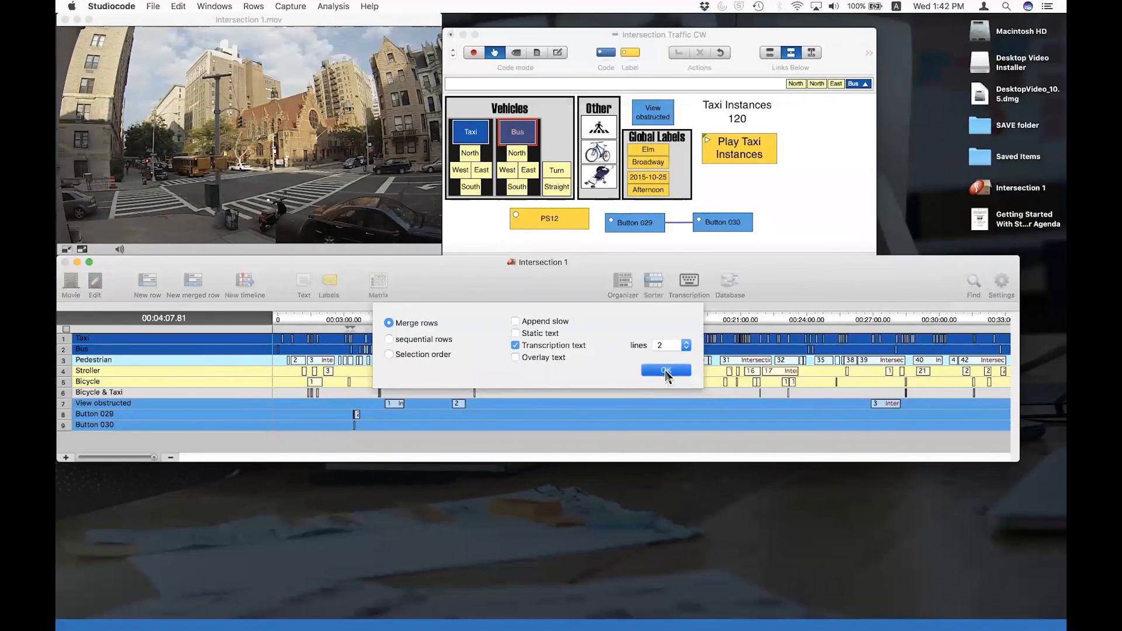
- Play Pedestrian instance 14 to examine its transcription text below the picture, then close it and return to the code window
double_click(435, 362)
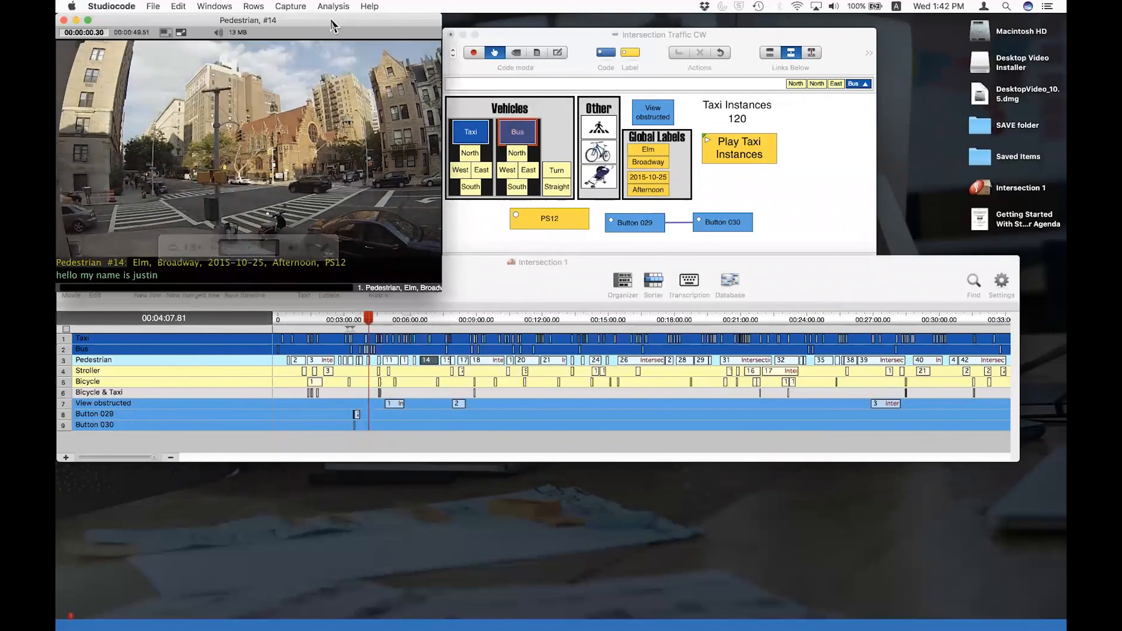
drag(331, 19, 664, 109)
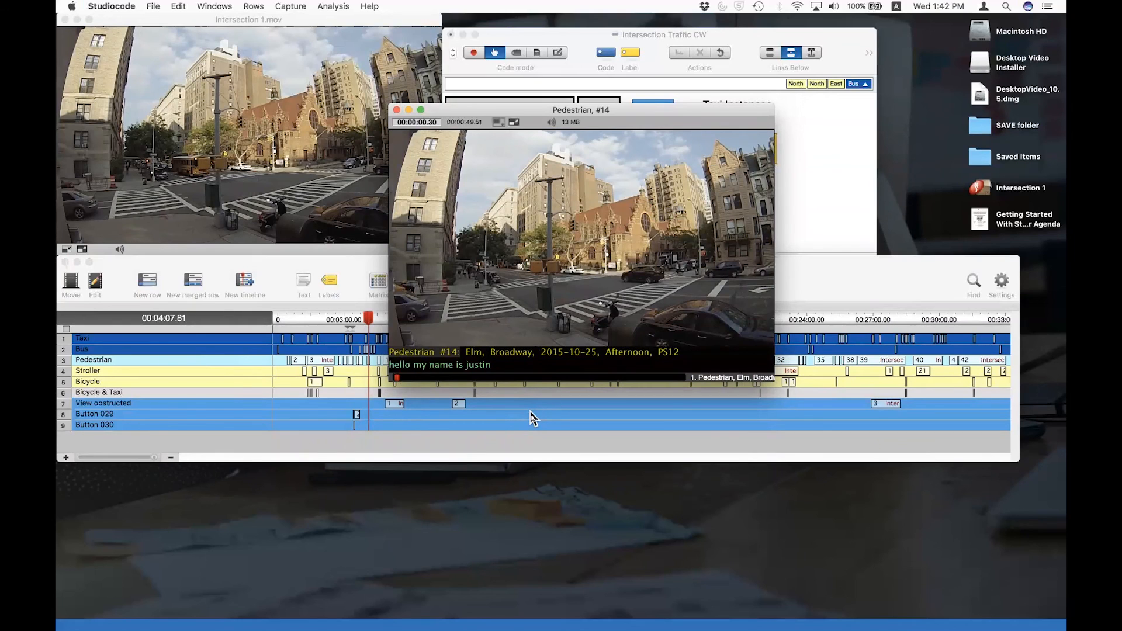
mouse_move(571, 357)
mouse_move(508, 296)
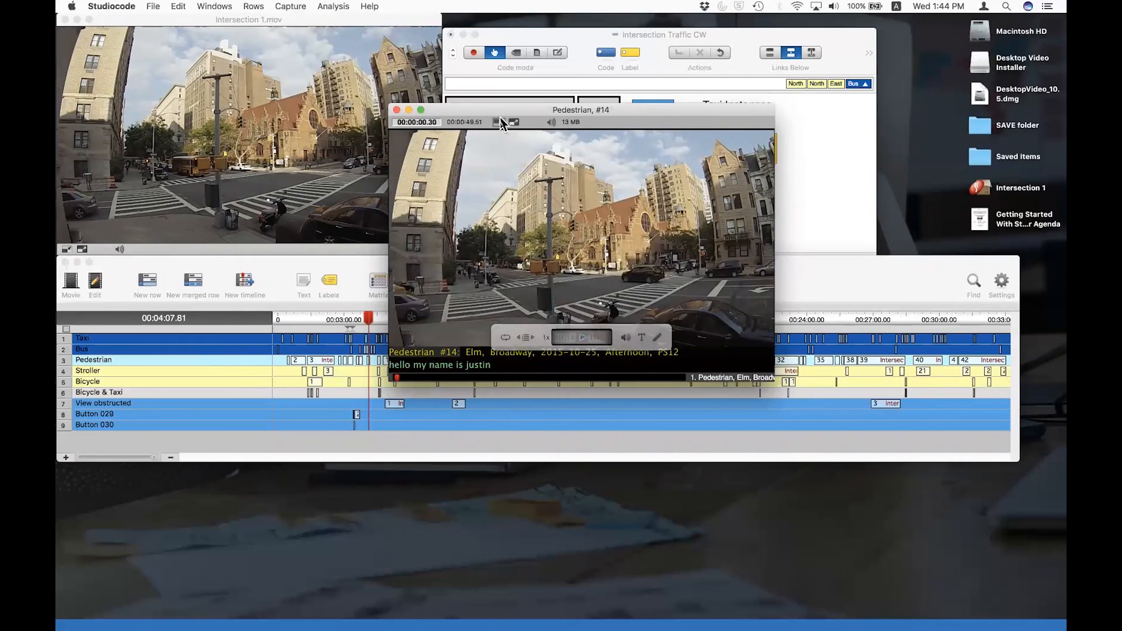
drag(497, 115, 614, 134)
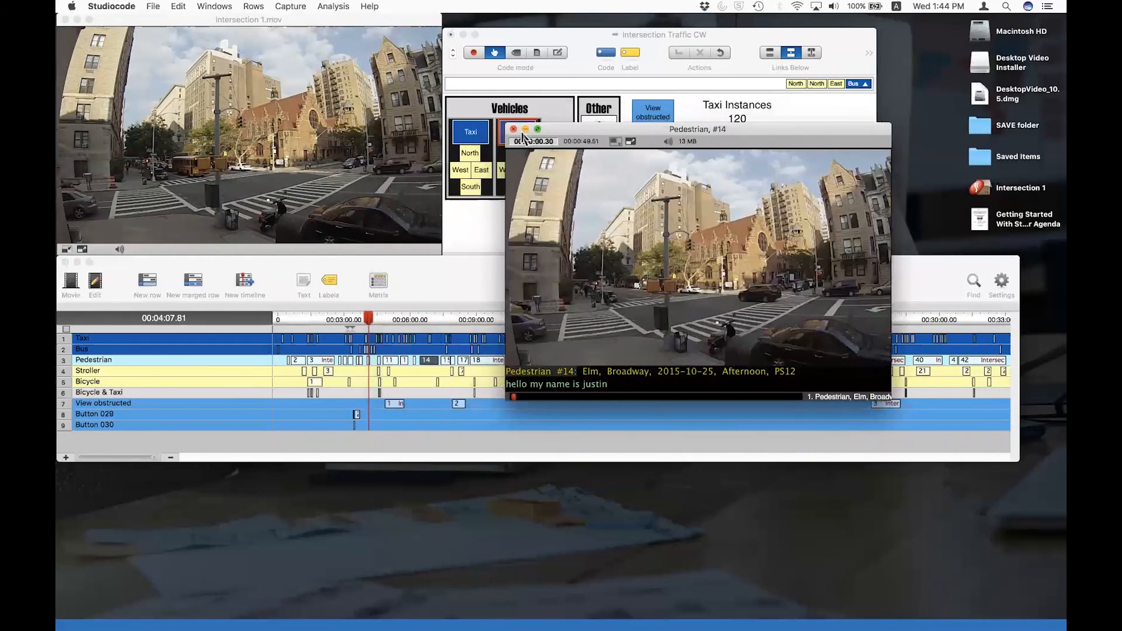
click(514, 130)
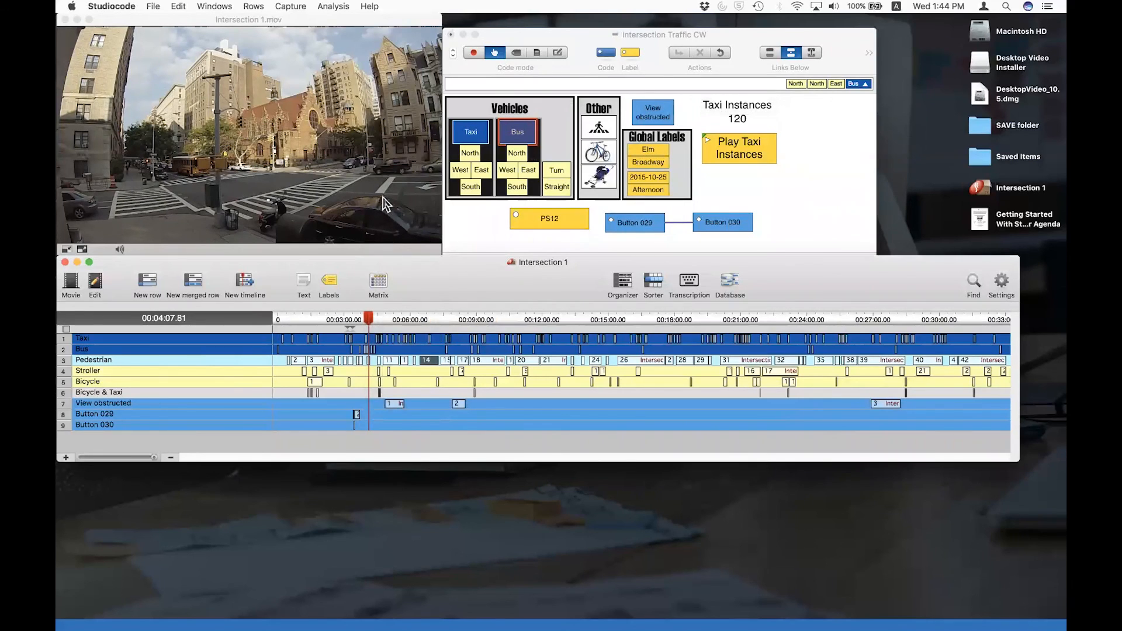
click(821, 231)
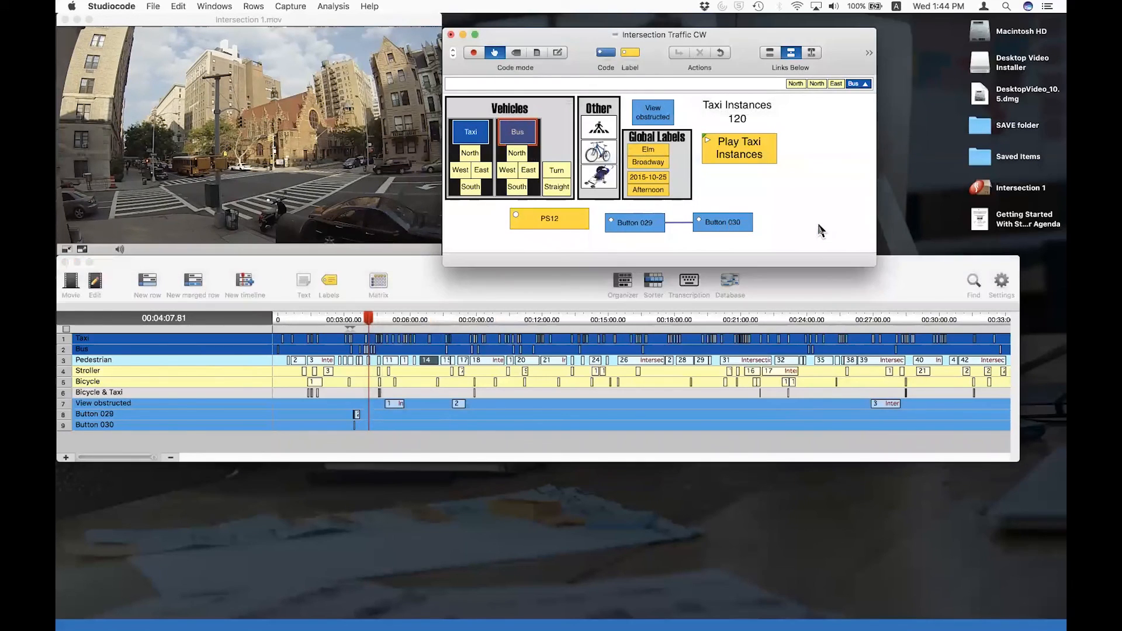